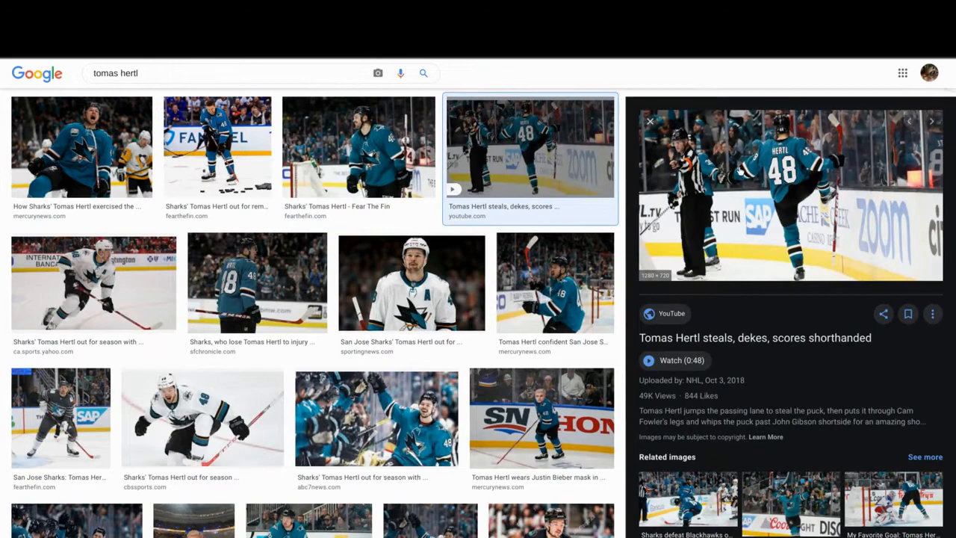
- Preview several action photos in the image results for Tomas Hertl and browse further down the results
{"action": "left_click", "coordinate": [358, 150]}
{"action": "left_click", "coordinate": [257, 282]}
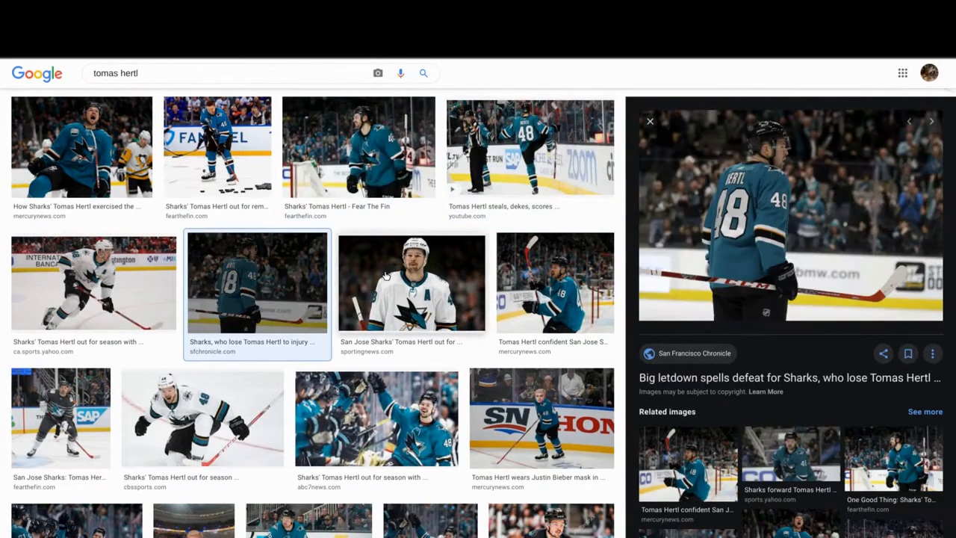
{"action": "left_click", "coordinate": [163, 273]}
{"action": "scroll", "coordinate": [164, 269], "scroll_direction": "down", "scroll_amount": 3}
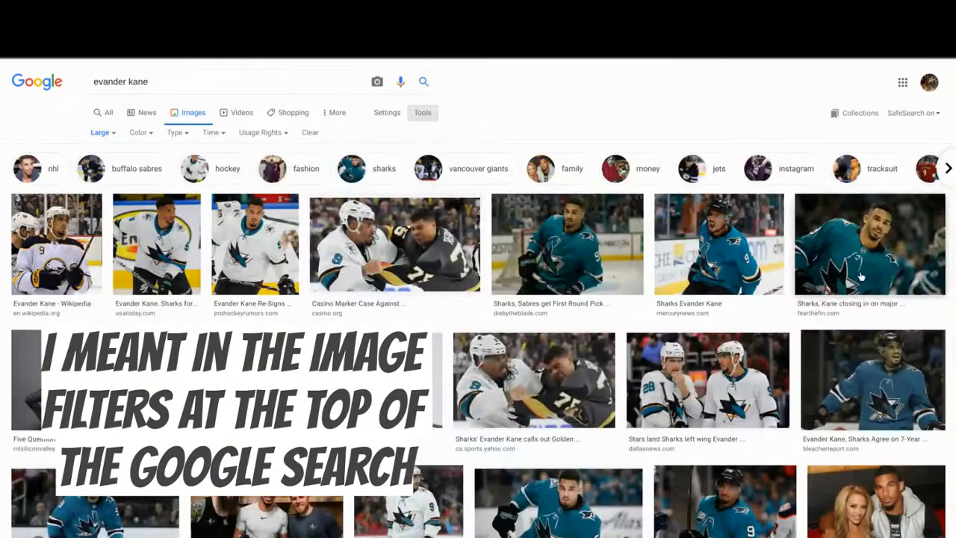
- Preview player photos in the large-size image results for Evander Kane
{"action": "left_click", "coordinate": [549, 239]}
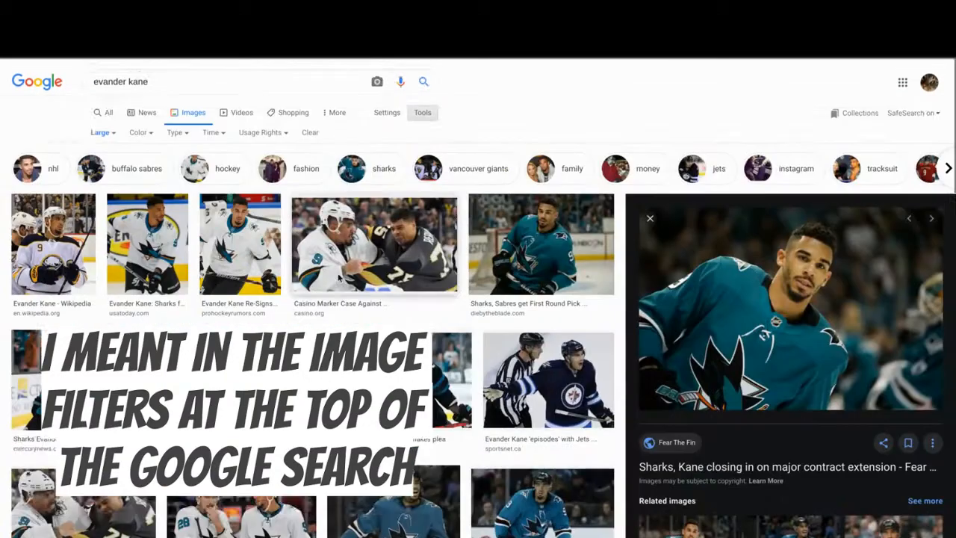
{"action": "scroll", "coordinate": [484, 300], "scroll_direction": "down", "scroll_amount": 1}
{"action": "left_click", "coordinate": [454, 324]}
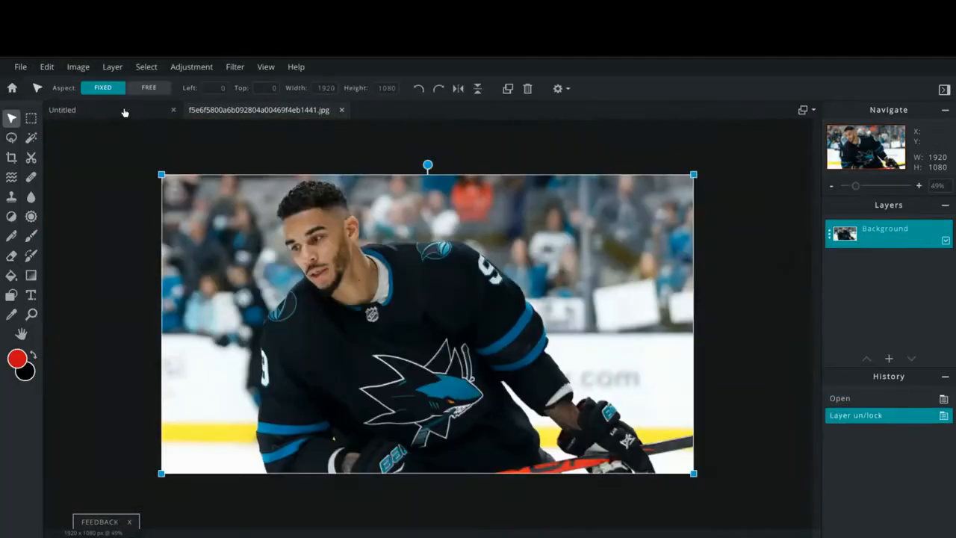
- Start a polygonal lasso selection on the player photo, tracing the hairline across the head and down to the ear
{"action": "left_click", "coordinate": [12, 138]}
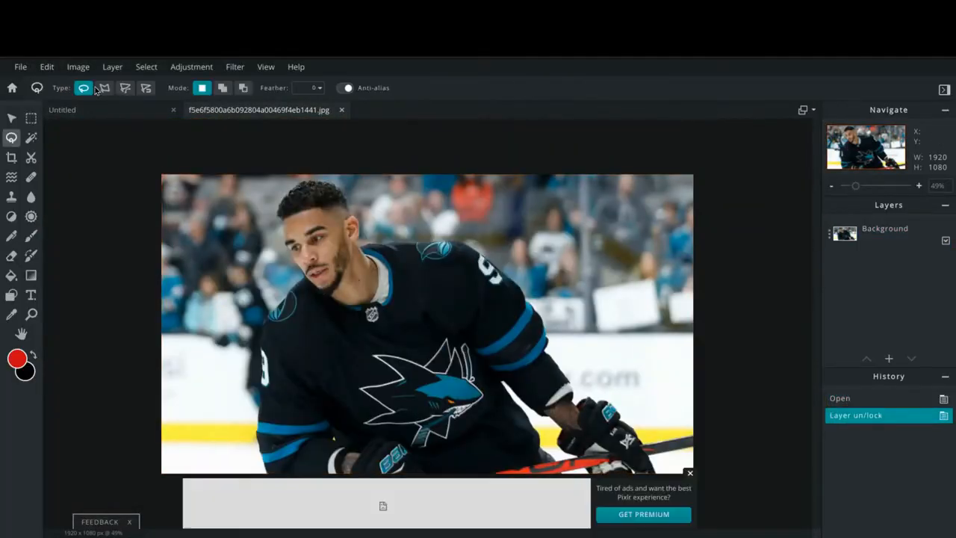
{"action": "left_click", "coordinate": [690, 472]}
{"action": "left_click", "coordinate": [104, 88]}
{"action": "scroll", "coordinate": [310, 216], "scroll_direction": "up", "scroll_amount": 10}
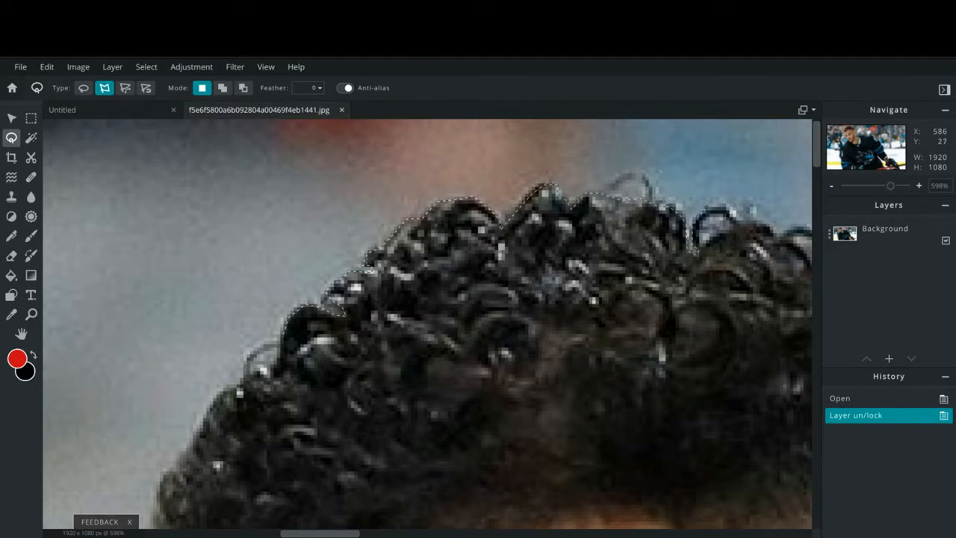
{"action": "scroll", "coordinate": [428, 324], "scroll_direction": "right", "scroll_amount": 5}
{"action": "scroll", "coordinate": [381, 312], "scroll_direction": "up", "scroll_amount": 3}
{"action": "scroll", "coordinate": [381, 312], "scroll_direction": "down", "scroll_amount": 3}
{"action": "scroll", "coordinate": [380, 312], "scroll_direction": "up", "scroll_amount": 2}
{"action": "scroll", "coordinate": [631, 502], "scroll_direction": "down", "scroll_amount": 4}
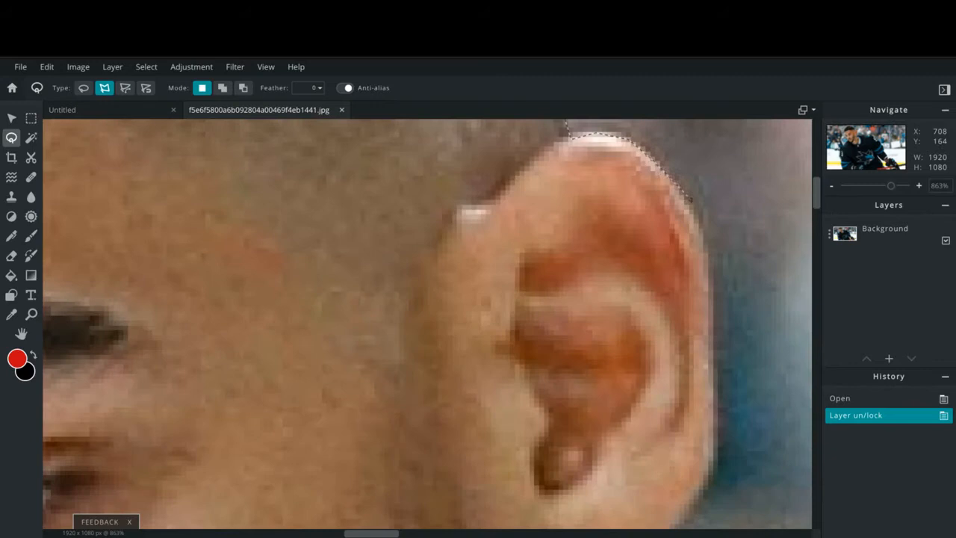
- Continue the polygonal lasso outline around the ear and down the neck to the jersey collar
{"action": "scroll", "coordinate": [705, 448], "scroll_direction": "down", "scroll_amount": 8}
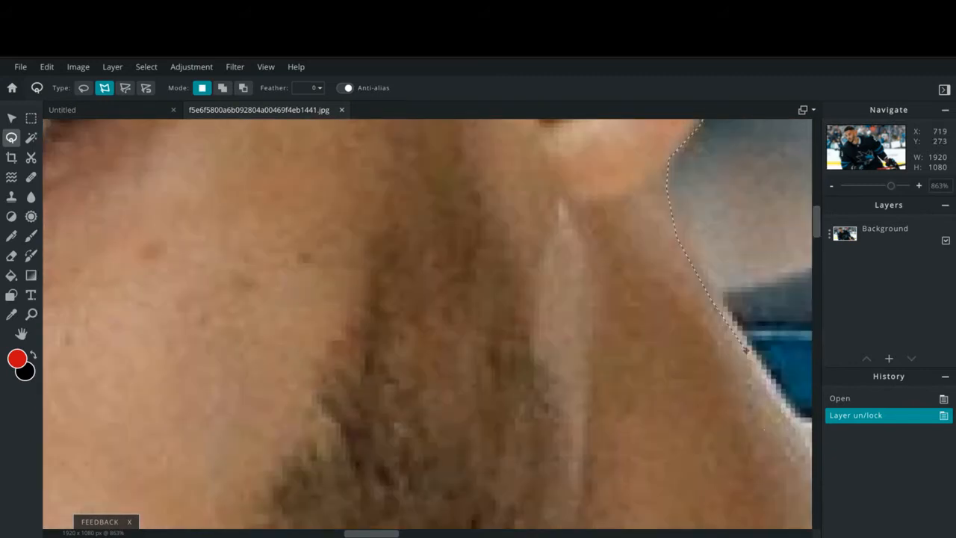
{"action": "left_click", "coordinate": [277, 292]}
{"action": "left_click", "coordinate": [404, 261]}
{"action": "scroll", "coordinate": [494, 243], "scroll_direction": "down", "scroll_amount": 3}
{"action": "scroll", "coordinate": [500, 248], "scroll_direction": "up", "scroll_amount": 3}
{"action": "left_click", "coordinate": [745, 279]}
- Extend the lasso outline from the collar along the top of the shoulder toward the jersey's shoulder number
{"action": "left_click_drag", "start_coordinate": [403, 532], "coordinate": [544, 532]}
{"action": "left_click", "coordinate": [480, 222]}
{"action": "left_click", "coordinate": [649, 221]}
{"action": "scroll", "coordinate": [670, 345], "scroll_direction": "down", "scroll_amount": 3}
{"action": "scroll", "coordinate": [701, 298], "scroll_direction": "up", "scroll_amount": 3}
{"action": "left_click", "coordinate": [789, 236]}
{"action": "left_click", "coordinate": [295, 241]}
{"action": "left_click", "coordinate": [772, 245]}
{"action": "left_click", "coordinate": [784, 405]}
{"action": "left_click", "coordinate": [502, 506]}
- Trace the lasso outline past the shoulder number and along the sloping edge of the upper sleeve
{"action": "left_click_drag", "start_coordinate": [817, 223], "coordinate": [817, 246]}
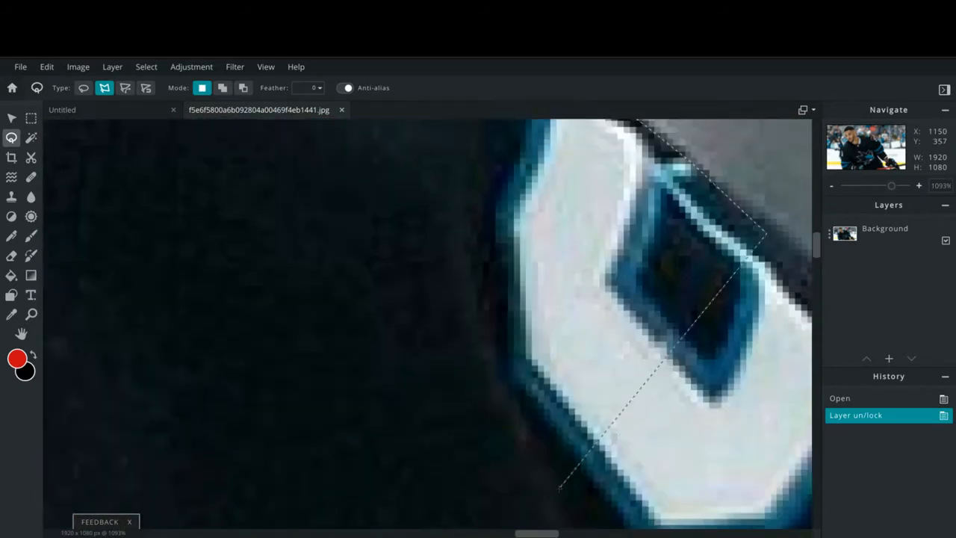
{"action": "left_click_drag", "start_coordinate": [538, 532], "coordinate": [560, 532]}
{"action": "scroll", "coordinate": [493, 360], "scroll_direction": "down", "scroll_amount": 2}
{"action": "scroll", "coordinate": [493, 360], "scroll_direction": "up", "scroll_amount": 2}
{"action": "left_click", "coordinate": [687, 510]}
{"action": "left_click_drag", "start_coordinate": [816, 242], "coordinate": [816, 257]}
{"action": "left_click_drag", "start_coordinate": [561, 532], "coordinate": [580, 532]}
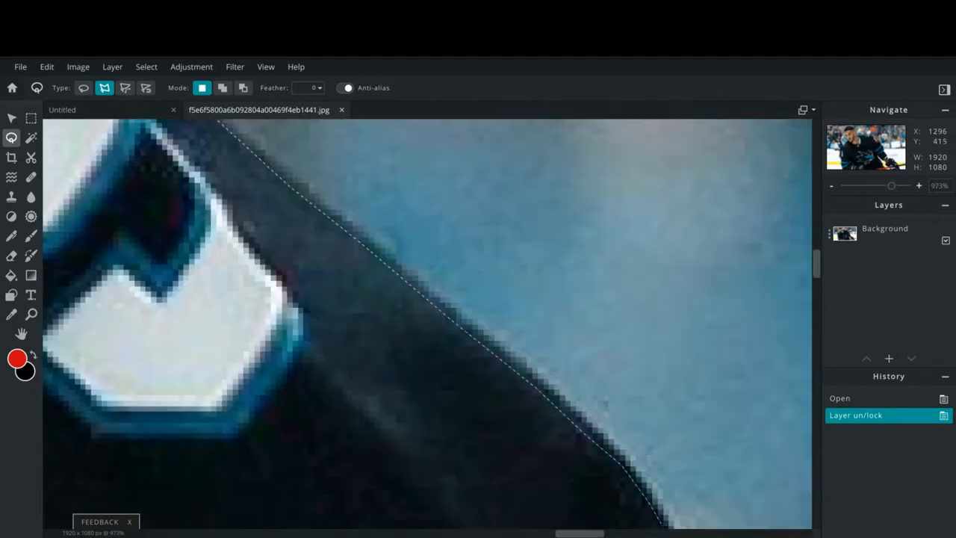
- Continue the lasso outline down the outer edge of the upper arm toward the elbow
{"action": "left_click_drag", "start_coordinate": [816, 264], "coordinate": [817, 291]}
{"action": "left_click", "coordinate": [683, 194]}
{"action": "left_click", "coordinate": [715, 248]}
{"action": "left_click", "coordinate": [731, 289]}
{"action": "left_click", "coordinate": [733, 321]}
{"action": "scroll", "coordinate": [742, 336], "scroll_direction": "down", "scroll_amount": 4}
{"action": "scroll", "coordinate": [747, 332], "scroll_direction": "up", "scroll_amount": 3}
{"action": "left_click", "coordinate": [688, 301]}
{"action": "left_click_drag", "start_coordinate": [581, 533], "coordinate": [610, 533]}
{"action": "left_click", "coordinate": [494, 490]}
- Trace the lasso outline down the lower sleeve from the elbow to the white cuff
{"action": "left_click_drag", "start_coordinate": [816, 296], "coordinate": [816, 389]}
{"action": "left_click", "coordinate": [573, 494]}
{"action": "left_click", "coordinate": [594, 526]}
{"action": "left_click", "coordinate": [647, 469]}
{"action": "scroll", "coordinate": [647, 469], "scroll_direction": "down", "scroll_amount": 3}
{"action": "left_click", "coordinate": [701, 517]}
{"action": "left_click", "coordinate": [802, 324]}
{"action": "left_click_drag", "start_coordinate": [626, 532], "coordinate": [660, 533]}
{"action": "left_click", "coordinate": [409, 352]}
{"action": "left_click", "coordinate": [530, 503]}
{"action": "left_click_drag", "start_coordinate": [815, 391], "coordinate": [814, 411]}
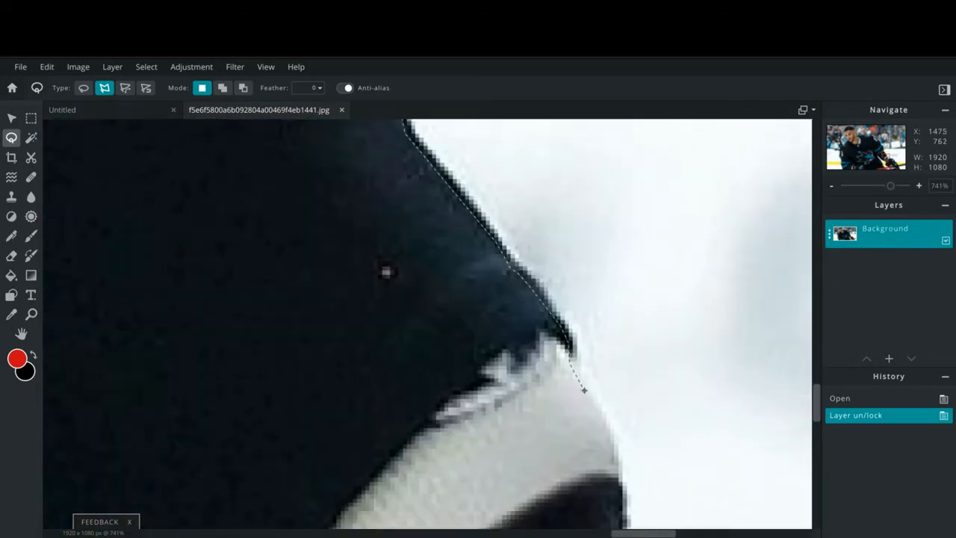
- Extend the lasso outline around the white cuff and along the bare wrist to the glove
{"action": "left_click", "coordinate": [608, 435]}
{"action": "scroll", "coordinate": [609, 434], "scroll_direction": "down", "scroll_amount": 3}
{"action": "left_click", "coordinate": [619, 272]}
{"action": "left_click", "coordinate": [619, 341]}
{"action": "scroll", "coordinate": [611, 377], "scroll_direction": "down", "scroll_amount": 1}
{"action": "left_click", "coordinate": [596, 404]}
{"action": "scroll", "coordinate": [596, 407], "scroll_direction": "right", "scroll_amount": 1}
{"action": "left_click", "coordinate": [630, 470]}
- Trace the lasso outline along the glove's upper edge to its blue logo
{"action": "left_click_drag", "start_coordinate": [635, 534], "coordinate": [705, 533]}
{"action": "left_click", "coordinate": [472, 355]}
{"action": "left_click", "coordinate": [494, 381]}
{"action": "left_click", "coordinate": [517, 392]}
{"action": "left_click_drag", "start_coordinate": [816, 424], "coordinate": [816, 446]}
{"action": "left_click", "coordinate": [472, 200]}
{"action": "left_click", "coordinate": [498, 222]}
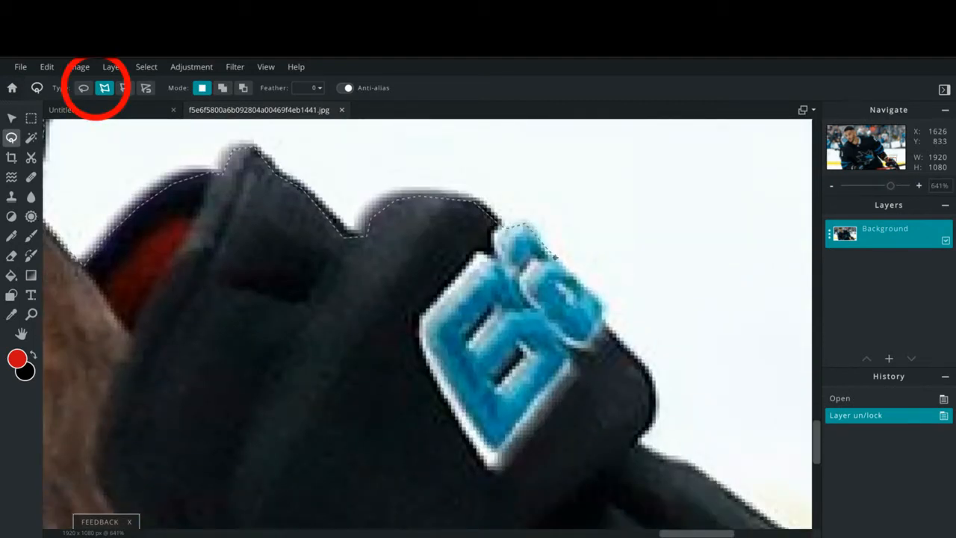
- Continue the lasso outline past the glove's blue logo and over the fingers to the hockey stick
{"action": "scroll", "coordinate": [776, 523], "scroll_direction": "down", "scroll_amount": 3}
{"action": "scroll", "coordinate": [775, 523], "scroll_direction": "right", "scroll_amount": 6}
{"action": "left_click", "coordinate": [501, 416]}
{"action": "left_click_drag", "start_coordinate": [816, 456], "coordinate": [817, 477]}
{"action": "left_click", "coordinate": [556, 345]}
{"action": "left_click", "coordinate": [579, 366]}
{"action": "scroll", "coordinate": [819, 405], "scroll_direction": "down", "scroll_amount": 5}
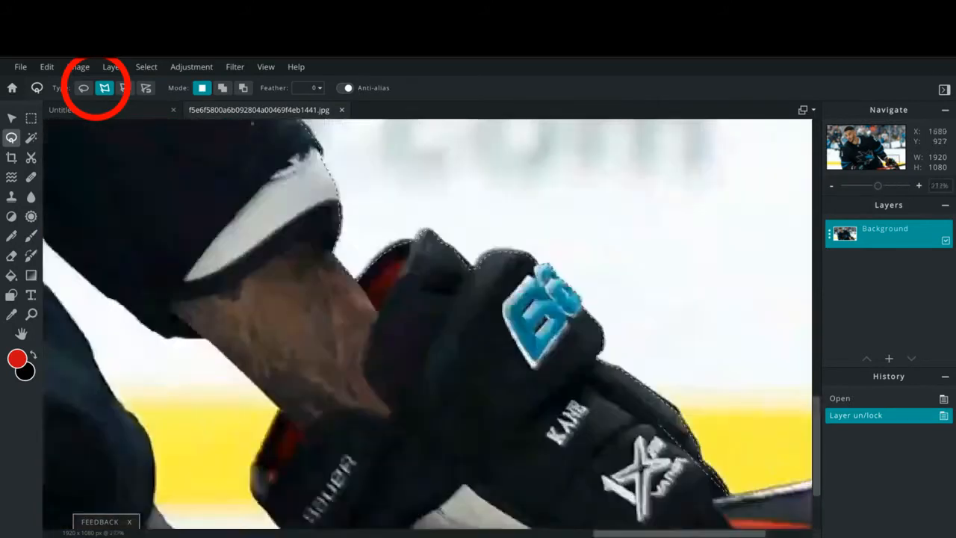
- Trace the lasso outline around the end of the hockey stick and down the glove's lower edge
{"action": "scroll", "coordinate": [581, 514], "scroll_direction": "up", "scroll_amount": 5}
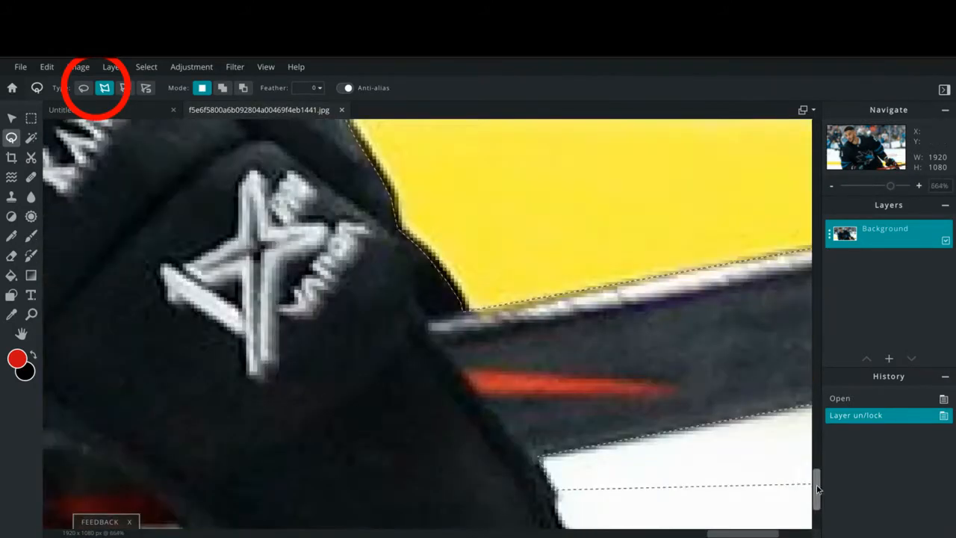
{"action": "left_click_drag", "start_coordinate": [817, 491], "coordinate": [817, 512]}
{"action": "left_click", "coordinate": [585, 398]}
{"action": "left_click", "coordinate": [624, 505]}
- Run the lasso outline along the photo's bottom edge to the base of the opposite sleeve
{"action": "scroll", "coordinate": [708, 515], "scroll_direction": "down", "scroll_amount": 15}
{"action": "left_click", "coordinate": [317, 433]}
{"action": "scroll", "coordinate": [317, 433], "scroll_direction": "up", "scroll_amount": 10}
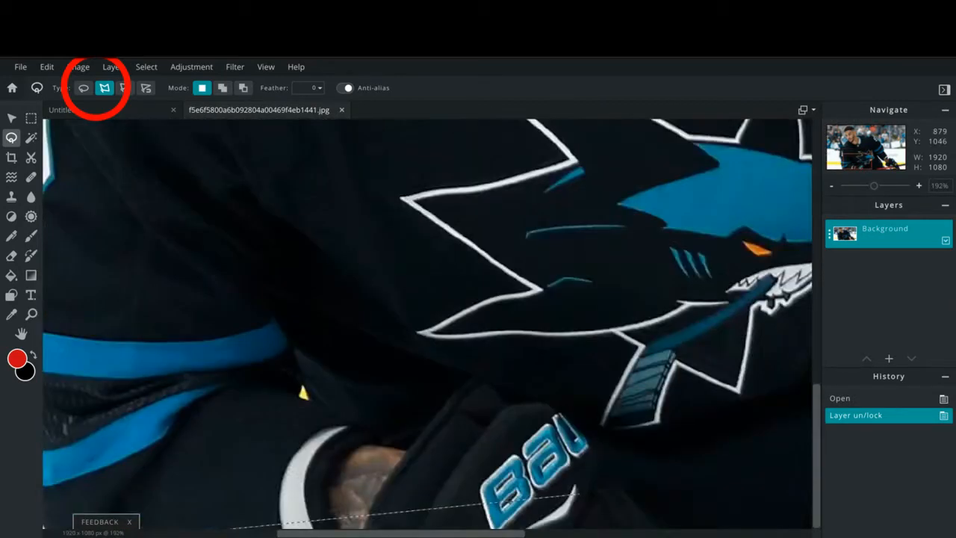
{"action": "scroll", "coordinate": [231, 513], "scroll_direction": "down", "scroll_amount": 5}
{"action": "scroll", "coordinate": [313, 448], "scroll_direction": "up", "scroll_amount": 5}
{"action": "scroll", "coordinate": [302, 434], "scroll_direction": "down", "scroll_amount": 10}
{"action": "scroll", "coordinate": [302, 435], "scroll_direction": "up", "scroll_amount": 10}
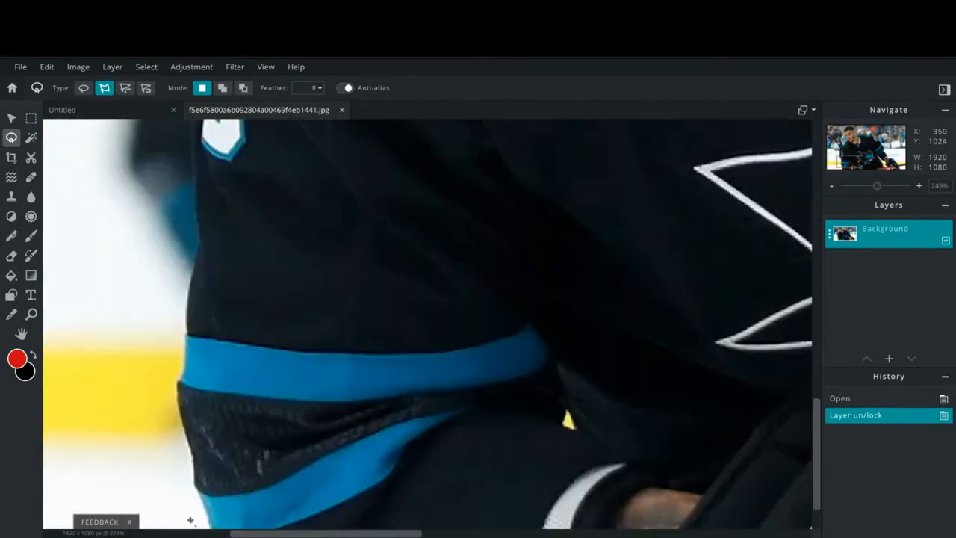
- Trace the lasso outline up the opposite sleeve, past the blue stripes and number, to the shoulder patch
{"action": "left_click", "coordinate": [223, 512]}
{"action": "left_click_drag", "start_coordinate": [819, 454], "coordinate": [818, 475]}
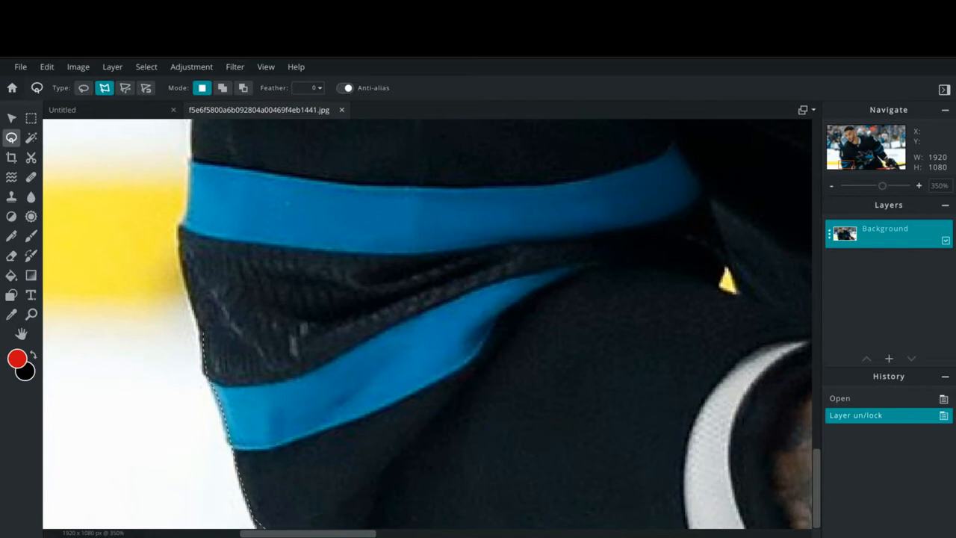
{"action": "scroll", "coordinate": [219, 256], "scroll_direction": "up", "scroll_amount": 5}
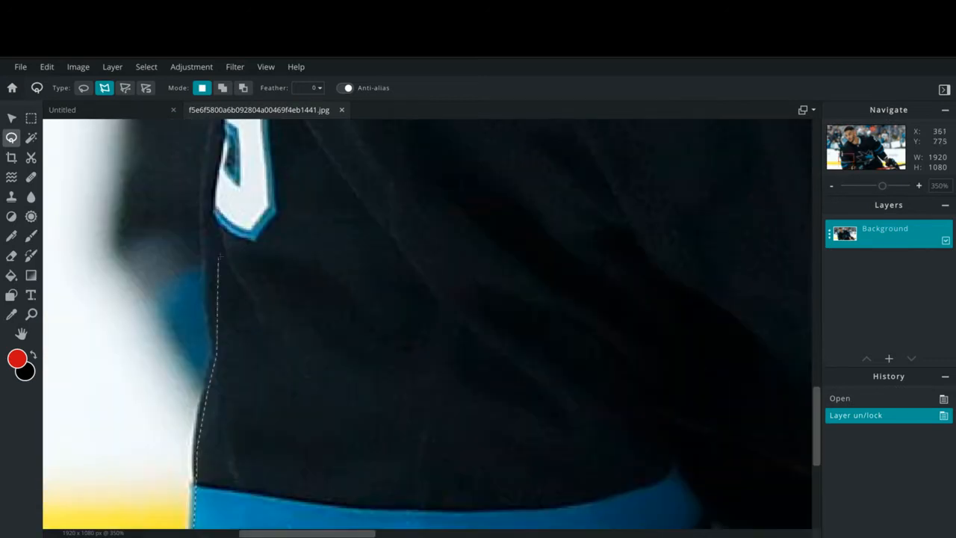
{"action": "scroll", "coordinate": [224, 322], "scroll_direction": "up", "scroll_amount": 5}
{"action": "scroll", "coordinate": [238, 141], "scroll_direction": "up", "scroll_amount": 5}
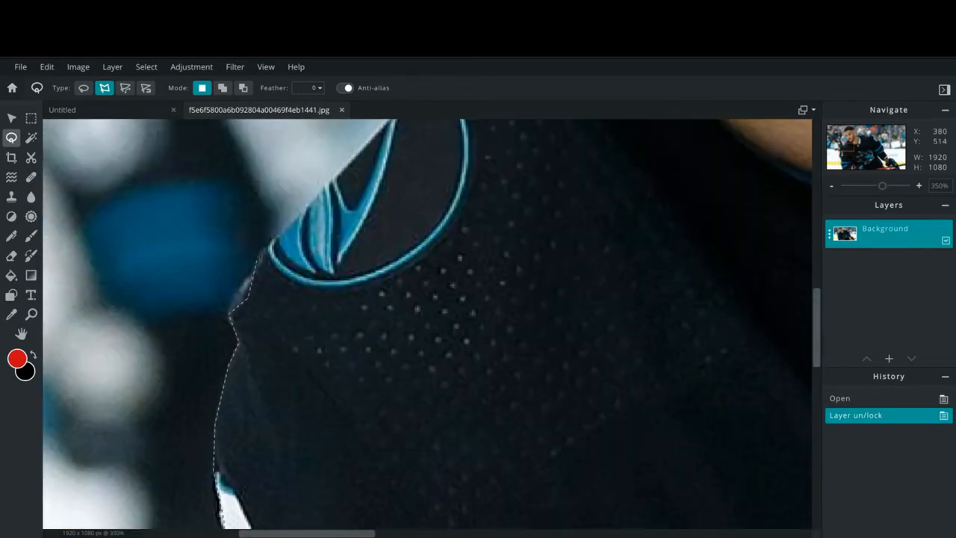
- Complete the lasso selection along the shoulder, chin, cheek and forehead, closing it at the hairline
{"action": "scroll", "coordinate": [273, 260], "scroll_direction": "up", "scroll_amount": 10}
{"action": "scroll", "coordinate": [272, 260], "scroll_direction": "up", "scroll_amount": 2}
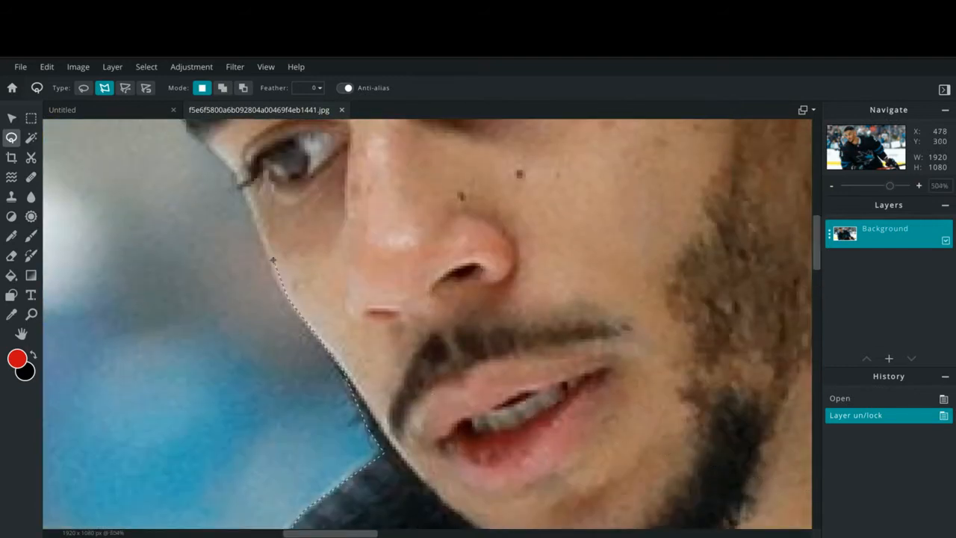
{"action": "scroll", "coordinate": [738, 243], "scroll_direction": "up", "scroll_amount": 3}
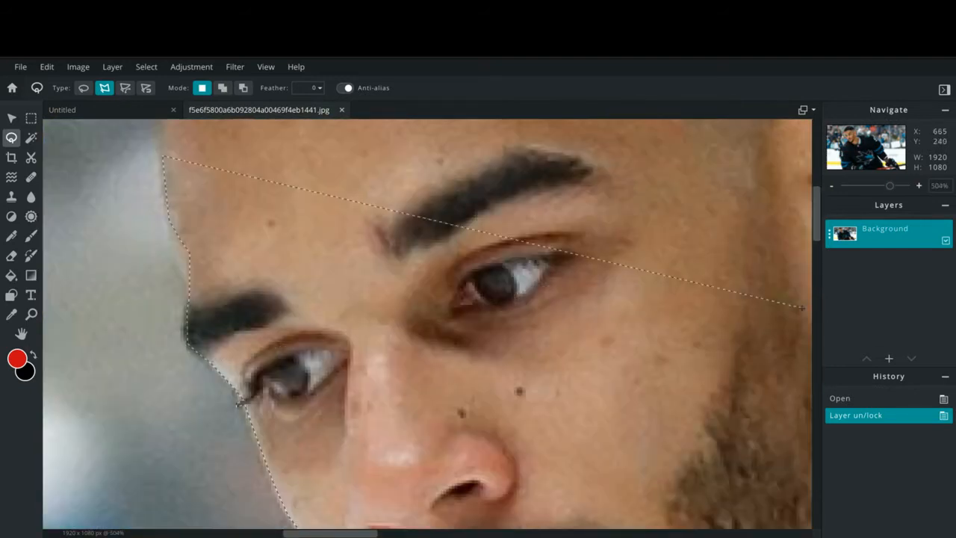
{"action": "scroll", "coordinate": [801, 307], "scroll_direction": "up", "scroll_amount": 2}
{"action": "scroll", "coordinate": [803, 217], "scroll_direction": "up", "scroll_amount": 3}
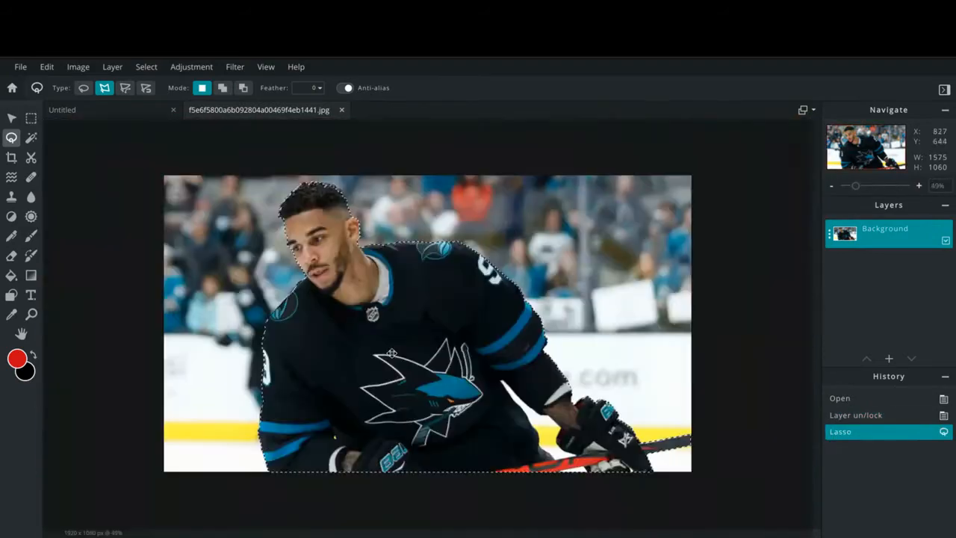
- Create a new transparent 1920 × 1080 px image and paste the selected player cutout into it
{"action": "left_click", "coordinate": [20, 67]}
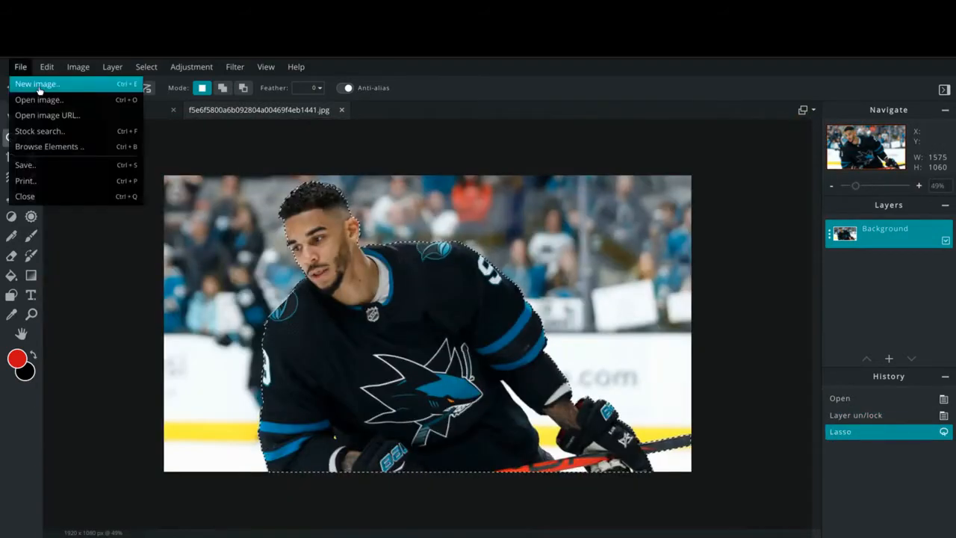
{"action": "left_click", "coordinate": [37, 83]}
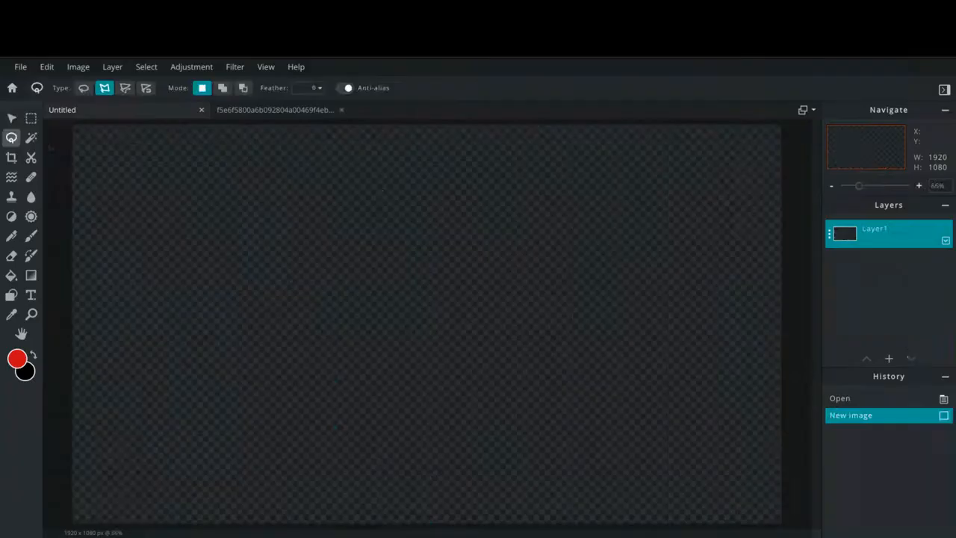
{"action": "key", "text": "ctrl+v"}
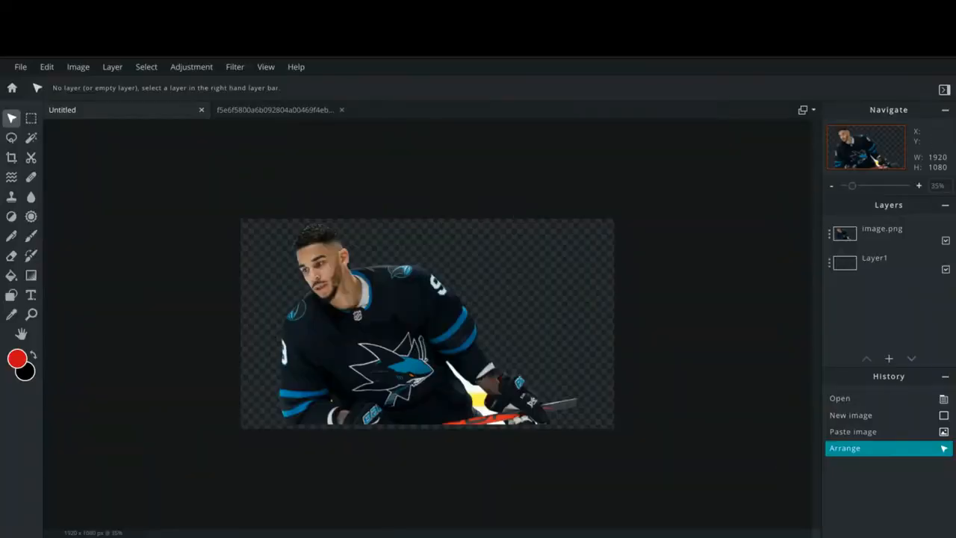
- Lasso and clear the leftover background between the torso and arm, and outline the white patch below the stick
{"action": "scroll", "coordinate": [518, 420], "scroll_direction": "up", "scroll_amount": 5}
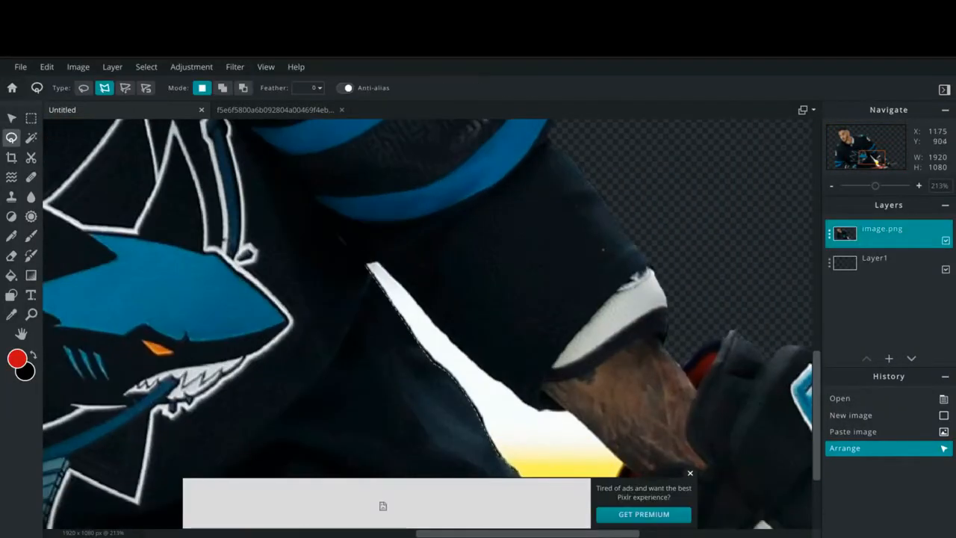
{"action": "left_click", "coordinate": [690, 473]}
{"action": "left_click", "coordinate": [525, 485]}
{"action": "left_click", "coordinate": [529, 502]}
{"action": "left_click", "coordinate": [529, 526]}
{"action": "left_click_drag", "start_coordinate": [817, 368], "coordinate": [817, 419]}
{"action": "left_click", "coordinate": [531, 388]}
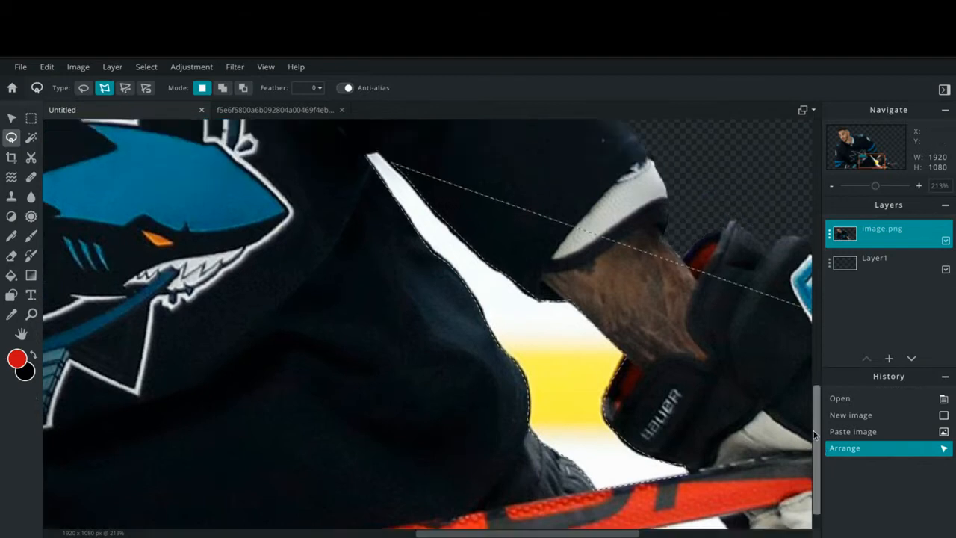
{"action": "left_click", "coordinate": [544, 393]}
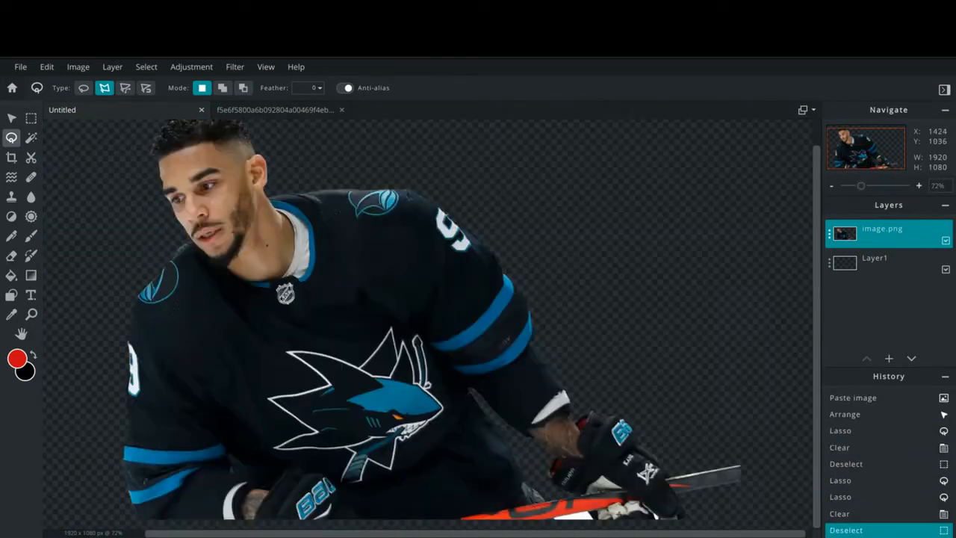
{"action": "scroll", "coordinate": [523, 298], "scroll_direction": "up", "scroll_amount": 5}
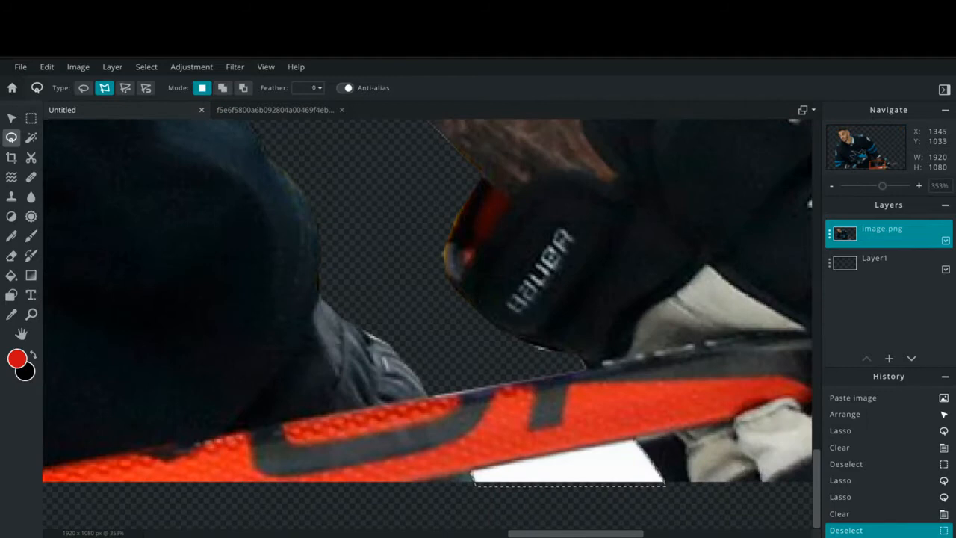
{"action": "scroll", "coordinate": [582, 495], "scroll_direction": "down", "scroll_amount": 10}
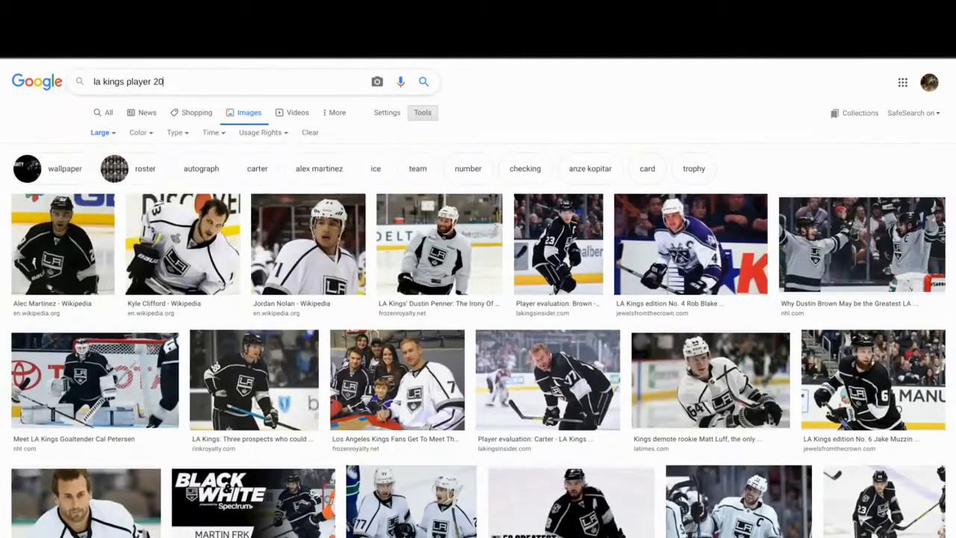
- Search for images of "la kings player 2020" and browse the results for a suitable player photo
{"action": "scroll", "coordinate": [345, 353], "scroll_direction": "down", "scroll_amount": 5}
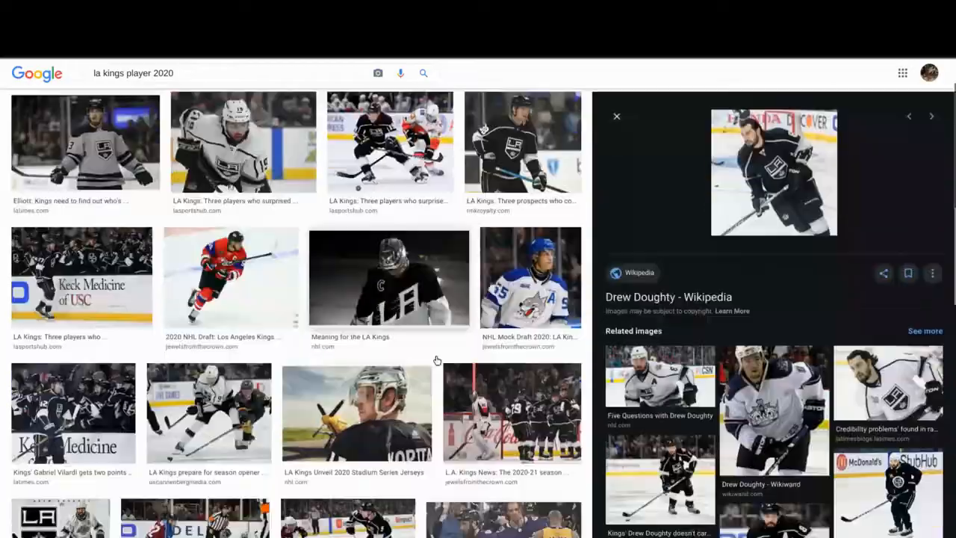
{"action": "scroll", "coordinate": [364, 329], "scroll_direction": "down", "scroll_amount": 5}
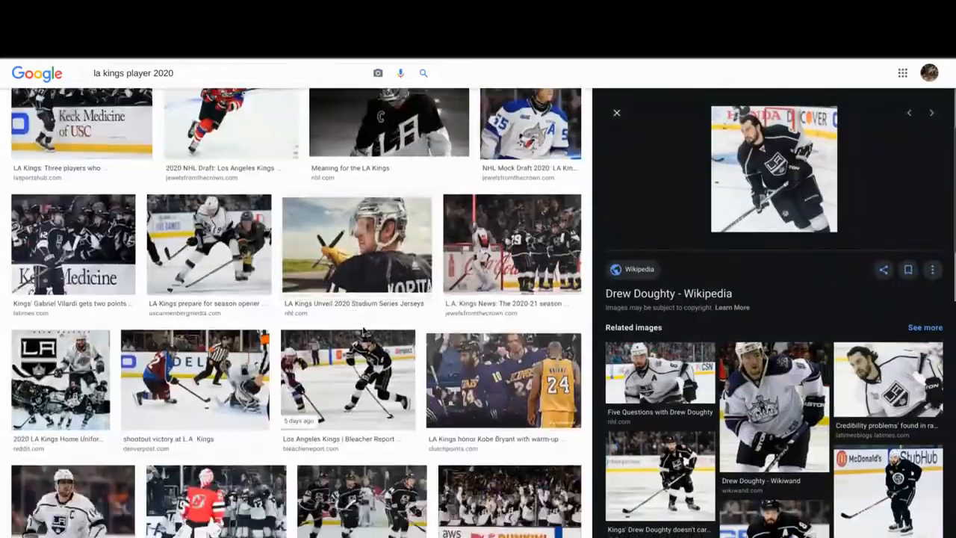
{"action": "scroll", "coordinate": [363, 329], "scroll_direction": "down", "scroll_amount": 5}
{"action": "scroll", "coordinate": [364, 329], "scroll_direction": "up", "scroll_amount": 3}
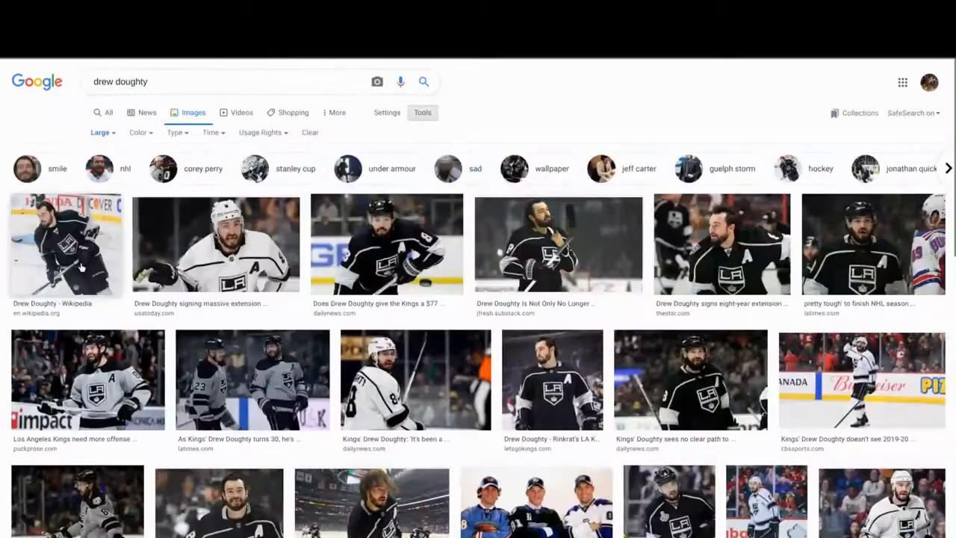
- Browse the large-size Drew Doughty image results and preview the standing LA Kings photo from LetsGoKings.com
{"action": "left_click", "coordinate": [82, 267]}
{"action": "scroll", "coordinate": [774, 336], "scroll_direction": "down", "scroll_amount": 3}
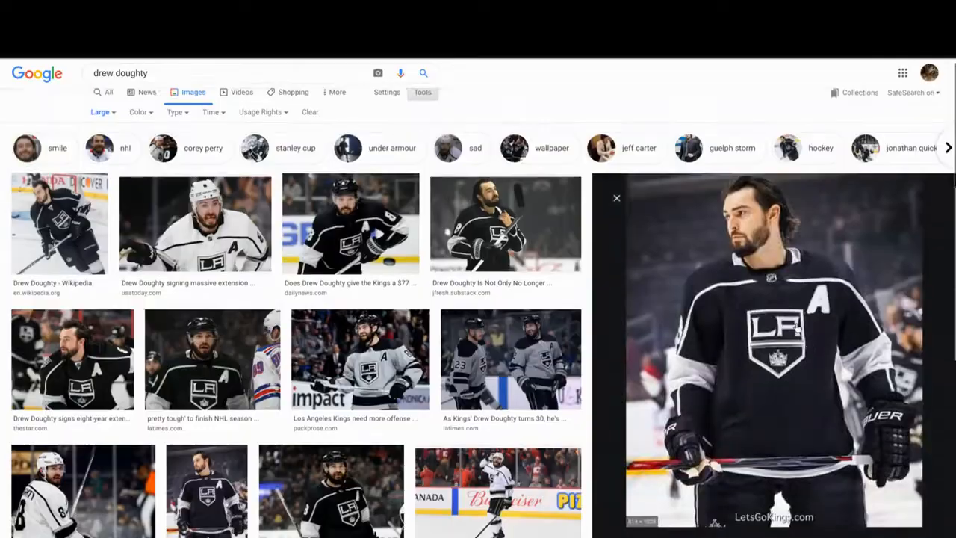
{"action": "scroll", "coordinate": [731, 473], "scroll_direction": "down", "scroll_amount": 2}
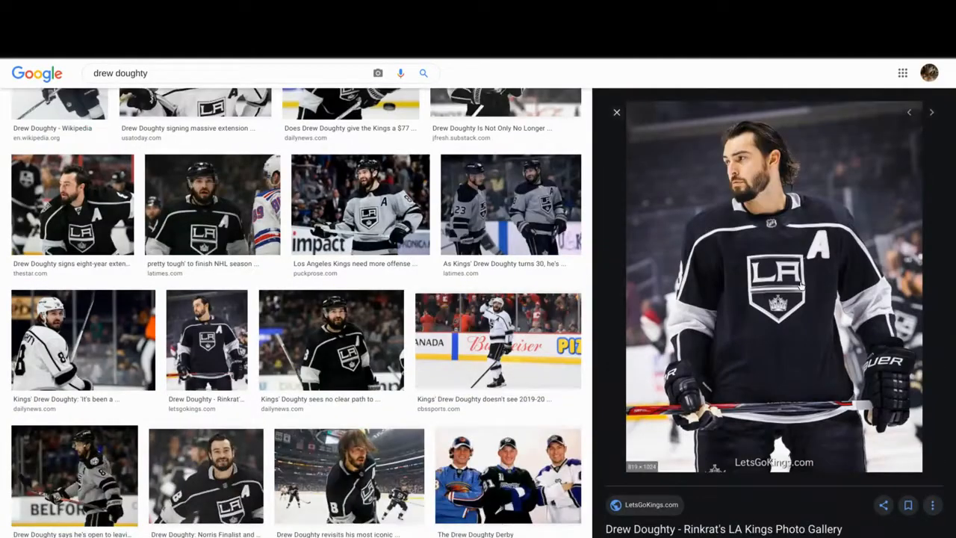
- Find a black-jersey Drew Doughty photo in the image results and lasso its left shoulder yoke with the white stripe
{"action": "scroll", "coordinate": [298, 336], "scroll_direction": "down", "scroll_amount": 3}
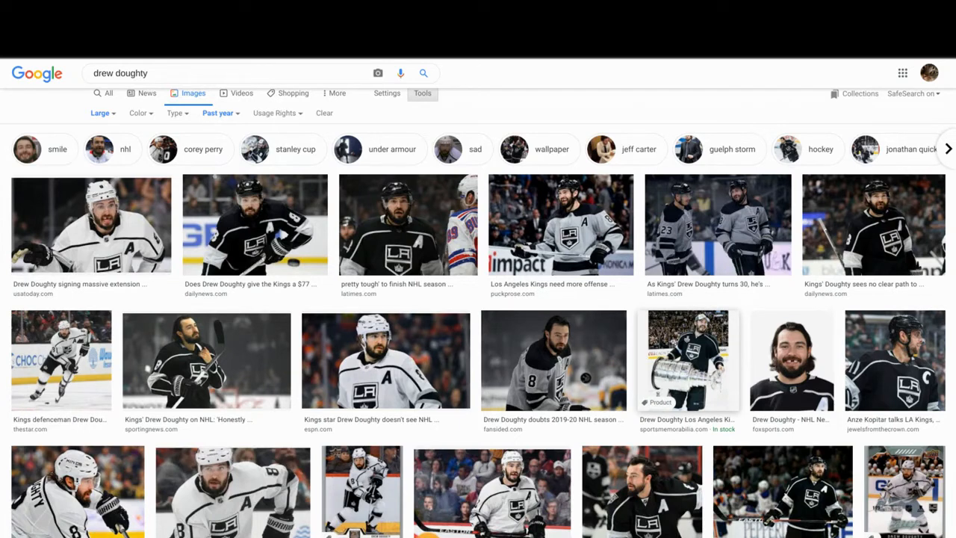
{"action": "left_click", "coordinate": [408, 224]}
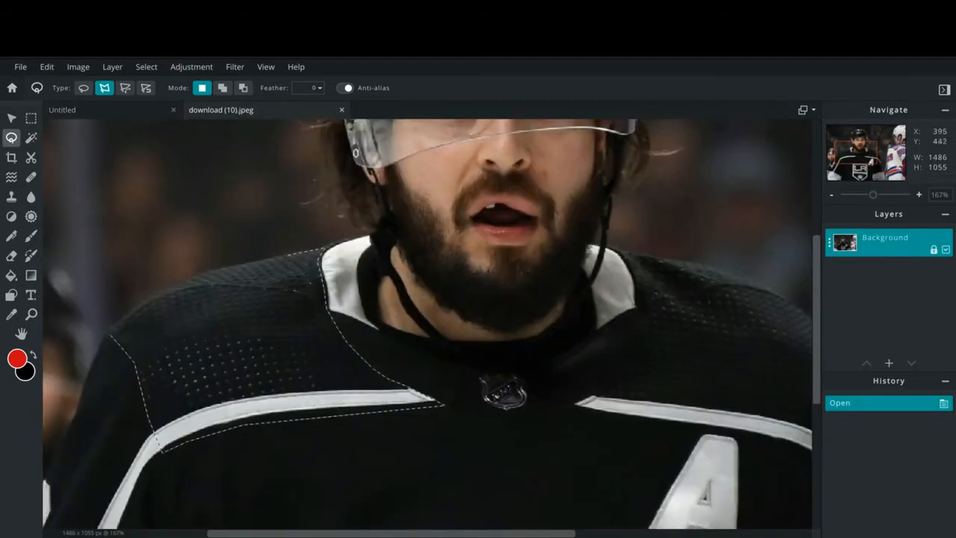
{"action": "left_click", "coordinate": [241, 341]}
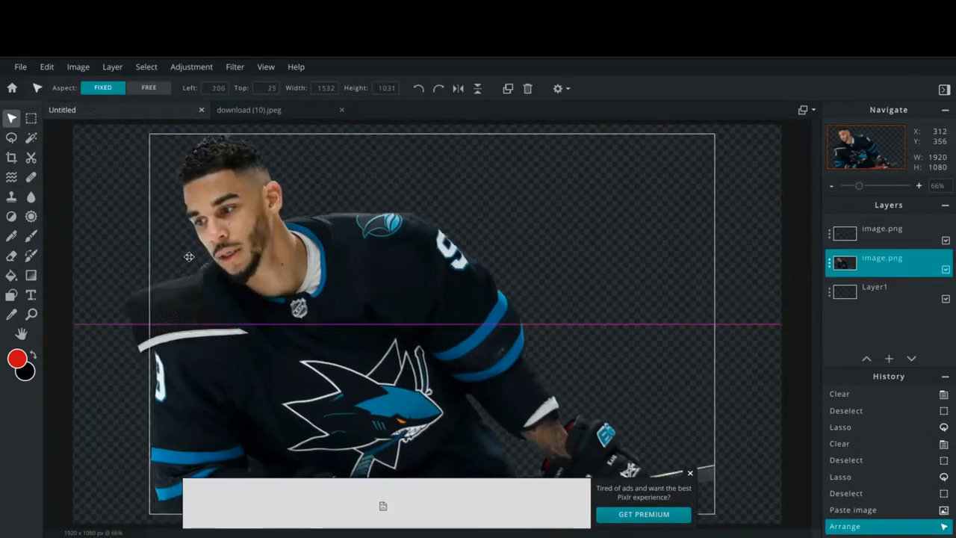
- Shift the Sharks player slightly and position the pasted Kings shoulder piece over his left shoulder
{"action": "left_click_drag", "start_coordinate": [189, 257], "coordinate": [186, 257]}
{"action": "left_click", "coordinate": [690, 473]}
{"action": "left_click", "coordinate": [883, 229]}
{"action": "scroll", "coordinate": [246, 314], "scroll_direction": "up", "scroll_amount": 5}
{"action": "left_click_drag", "start_coordinate": [392, 533], "coordinate": [327, 533]}
{"action": "left_click_drag", "start_coordinate": [271, 215], "coordinate": [223, 230]}
{"action": "left_click_drag", "start_coordinate": [287, 299], "coordinate": [335, 282]}
- Distort the corners of the left shoulder piece to follow the slope of the player's shoulder and apply the distortion
{"action": "left_click", "coordinate": [47, 67]}
{"action": "left_click", "coordinate": [79, 227]}
{"action": "left_click_drag", "start_coordinate": [452, 202], "coordinate": [474, 200]}
{"action": "left_click_drag", "start_coordinate": [454, 406], "coordinate": [386, 457]}
{"action": "left_click_drag", "start_coordinate": [272, 339], "coordinate": [208, 409]}
{"action": "left_click_drag", "start_coordinate": [473, 201], "coordinate": [507, 255]}
{"action": "left_click_drag", "start_coordinate": [197, 196], "coordinate": [204, 165]}
{"action": "left_click", "coordinate": [609, 88]}
- Resize and reposition the distorted left shoulder piece over the jersey
{"action": "left_click", "coordinate": [122, 243]}
{"action": "left_click", "coordinate": [333, 309]}
{"action": "left_click_drag", "start_coordinate": [480, 166], "coordinate": [517, 156]}
{"action": "left_click_drag", "start_coordinate": [310, 252], "coordinate": [296, 304]}
- Distort the left shoulder piece again so its stripe ends near the NHL crest and its edge meets the sleeve, and apply it
{"action": "left_click", "coordinate": [47, 67]}
{"action": "left_click", "coordinate": [79, 227]}
{"action": "left_click_drag", "start_coordinate": [193, 179], "coordinate": [170, 158]}
{"action": "left_click_drag", "start_coordinate": [193, 508], "coordinate": [189, 530]}
{"action": "left_click_drag", "start_coordinate": [509, 509], "coordinate": [508, 510]}
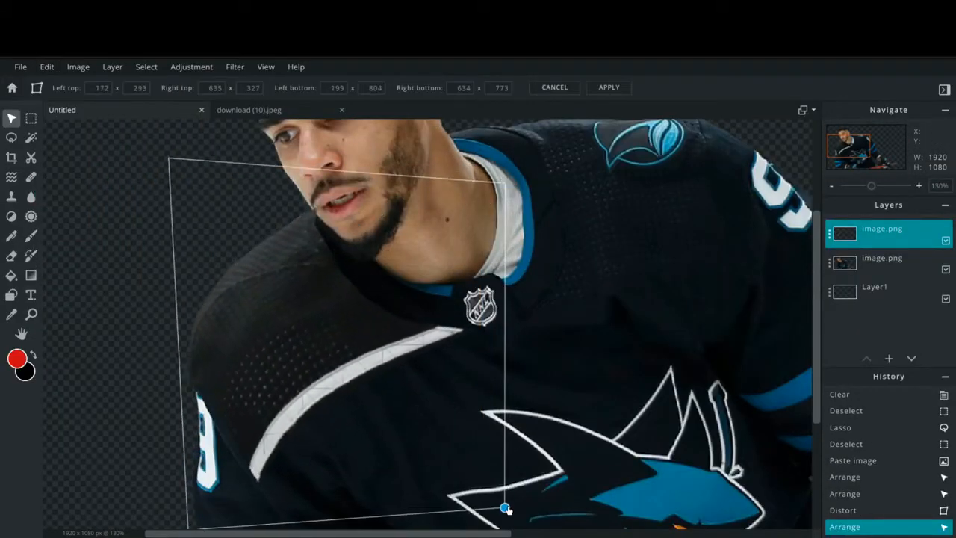
{"action": "left_click_drag", "start_coordinate": [191, 527], "coordinate": [224, 451]}
{"action": "left_click_drag", "start_coordinate": [506, 508], "coordinate": [497, 511]}
{"action": "left_click_drag", "start_coordinate": [169, 159], "coordinate": [196, 160]}
{"action": "mouse_move", "coordinate": [497, 511]}
{"action": "left_mouse_down"}
{"action": "mouse_move", "coordinate": [486, 494]}
{"action": "mouse_move", "coordinate": [491, 510]}
{"action": "left_mouse_up"}
{"action": "left_click_drag", "start_coordinate": [276, 276], "coordinate": [271, 271]}
{"action": "left_click_drag", "start_coordinate": [487, 504], "coordinate": [483, 506]}
{"action": "left_click_drag", "start_coordinate": [216, 447], "coordinate": [214, 461]}
{"action": "left_click", "coordinate": [609, 88]}
- Bring the player layer above the shoulder piece and outline the excess along the left shoulder's edge with the polygonal lasso
{"action": "left_click", "coordinate": [879, 259]}
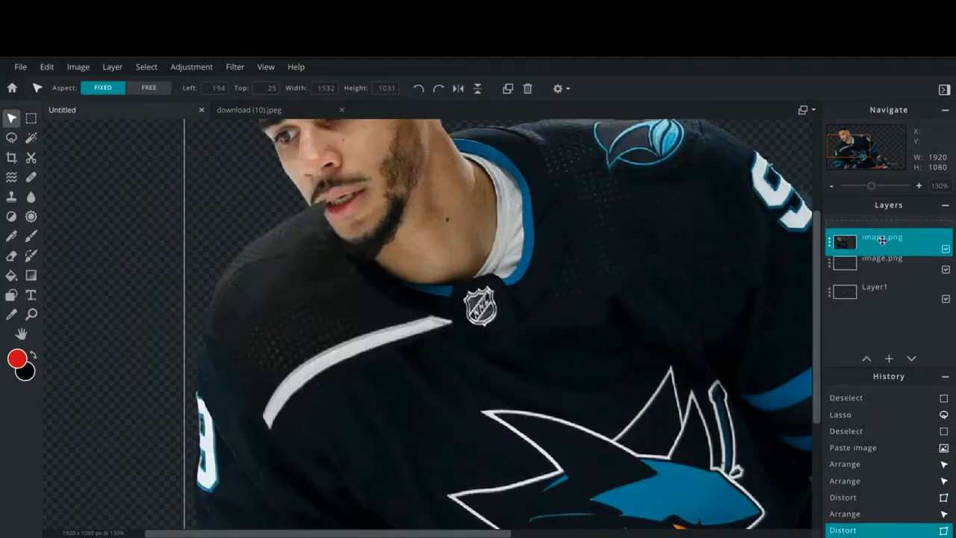
{"action": "left_click_drag", "start_coordinate": [878, 258], "coordinate": [880, 230]}
{"action": "left_click", "coordinate": [11, 138]}
{"action": "left_click", "coordinate": [105, 88]}
{"action": "scroll", "coordinate": [246, 313], "scroll_direction": "up", "scroll_amount": 3}
{"action": "scroll", "coordinate": [247, 314], "scroll_direction": "down", "scroll_amount": 2}
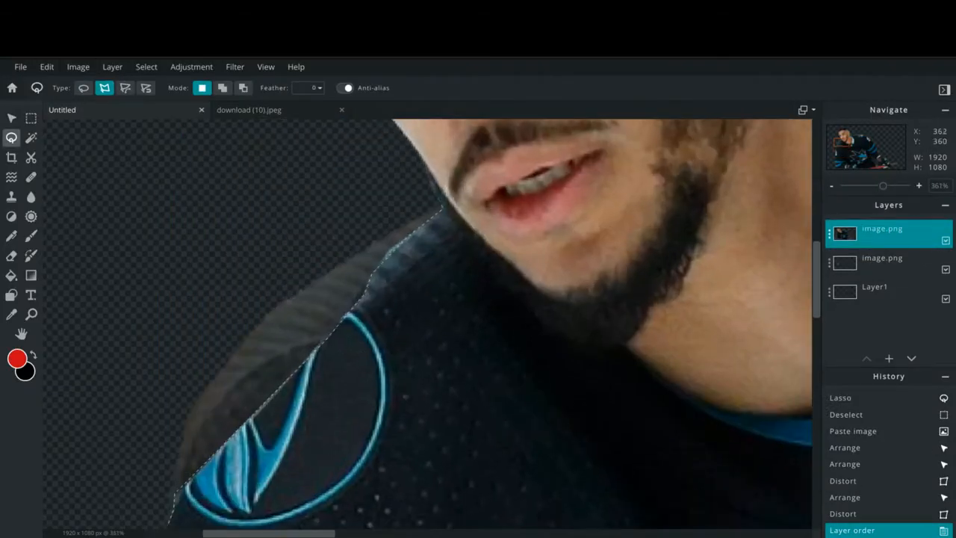
{"action": "left_click", "coordinate": [291, 314]}
{"action": "left_click", "coordinate": [137, 364]}
{"action": "left_click", "coordinate": [127, 494]}
{"action": "left_click", "coordinate": [224, 403]}
{"action": "left_click", "coordinate": [292, 314]}
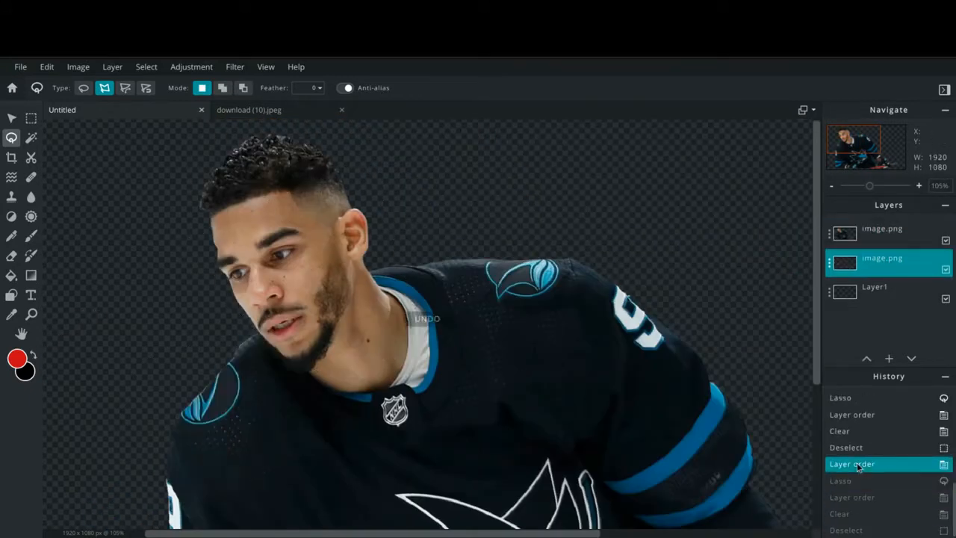
{"action": "scroll", "coordinate": [232, 324], "scroll_direction": "up", "scroll_amount": 6}
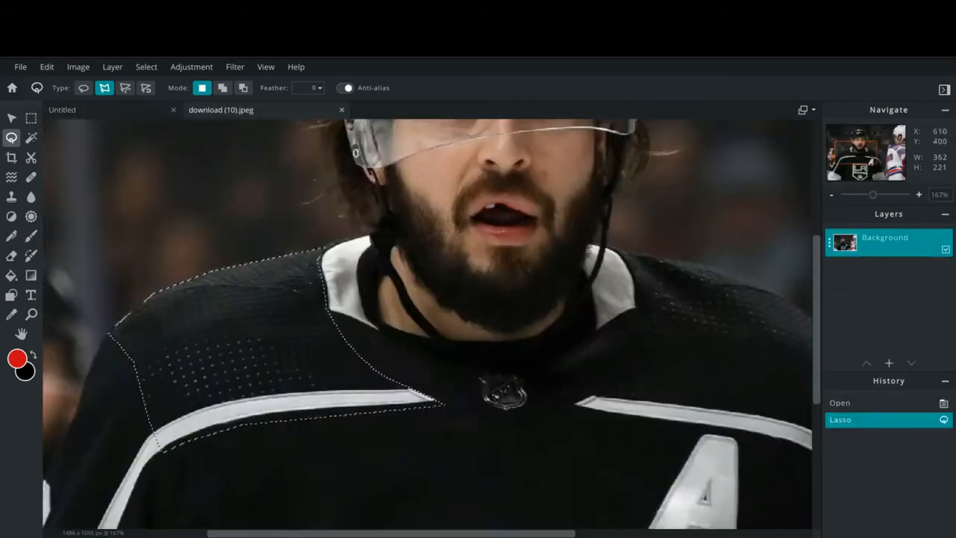
- Clear the selection in the Doughty photo, outline the other shoulder yoke with its white stripe, and copy it
{"action": "key", "text": "ctrl+d"}
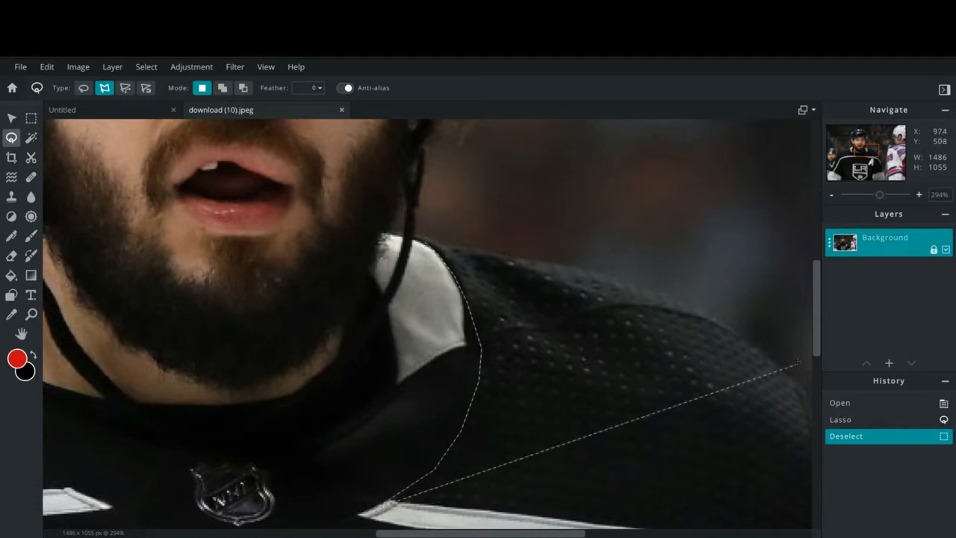
{"action": "scroll", "coordinate": [682, 453], "scroll_direction": "down", "scroll_amount": 1}
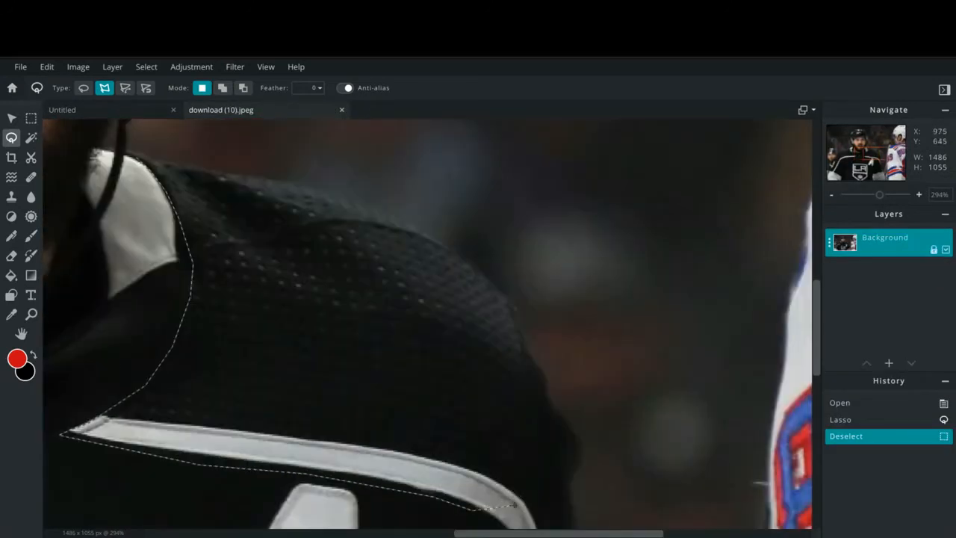
{"action": "double_click", "coordinate": [259, 211]}
{"action": "key", "text": "ctrl+c"}
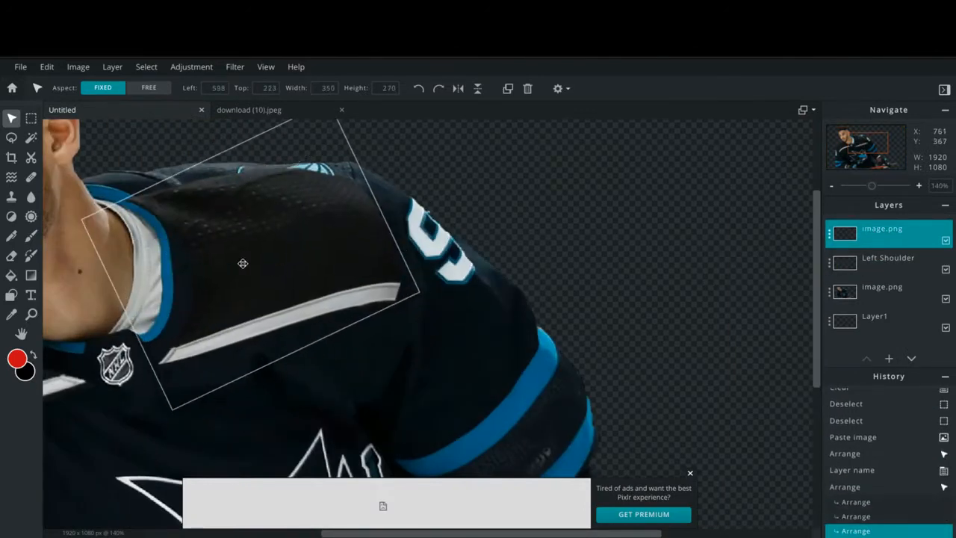
- Distort the corners of the second shoulder piece to fit between the player's collar and sleeve number, and apply it
{"action": "left_click", "coordinate": [46, 66]}
{"action": "left_click", "coordinate": [64, 199]}
{"action": "left_click_drag", "start_coordinate": [194, 184], "coordinate": [154, 165]}
{"action": "left_click_drag", "start_coordinate": [413, 184], "coordinate": [432, 180]}
{"action": "left_click_drag", "start_coordinate": [413, 343], "coordinate": [359, 369]}
{"action": "mouse_move", "coordinate": [432, 180]}
{"action": "left_mouse_down"}
{"action": "mouse_move", "coordinate": [449, 182]}
{"action": "mouse_move", "coordinate": [447, 174]}
{"action": "left_mouse_up"}
{"action": "left_click", "coordinate": [609, 87]}
{"action": "left_click", "coordinate": [650, 265]}
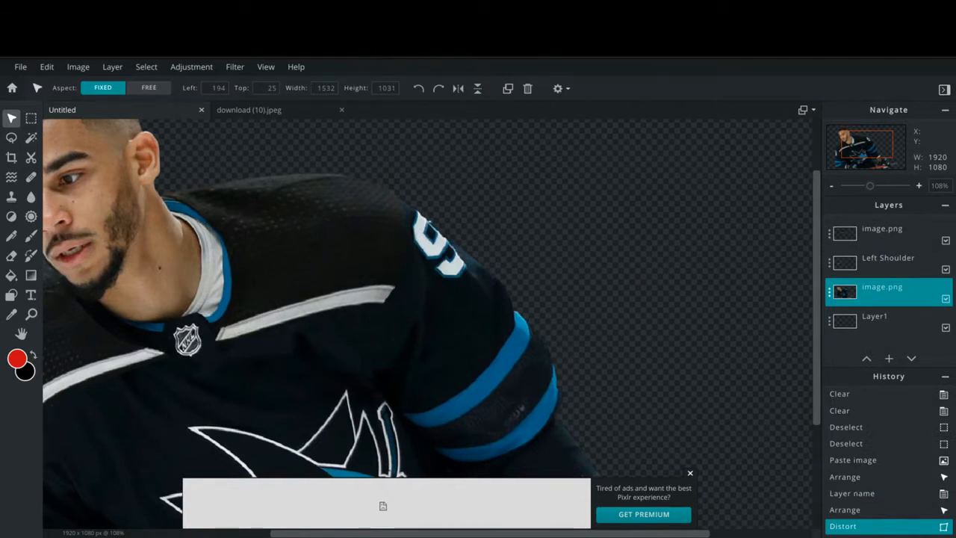
- Rename the layer holding the second shoulder piece "Right Shoulder"
{"action": "left_click", "coordinate": [690, 473]}
{"action": "double_click", "coordinate": [879, 239]}
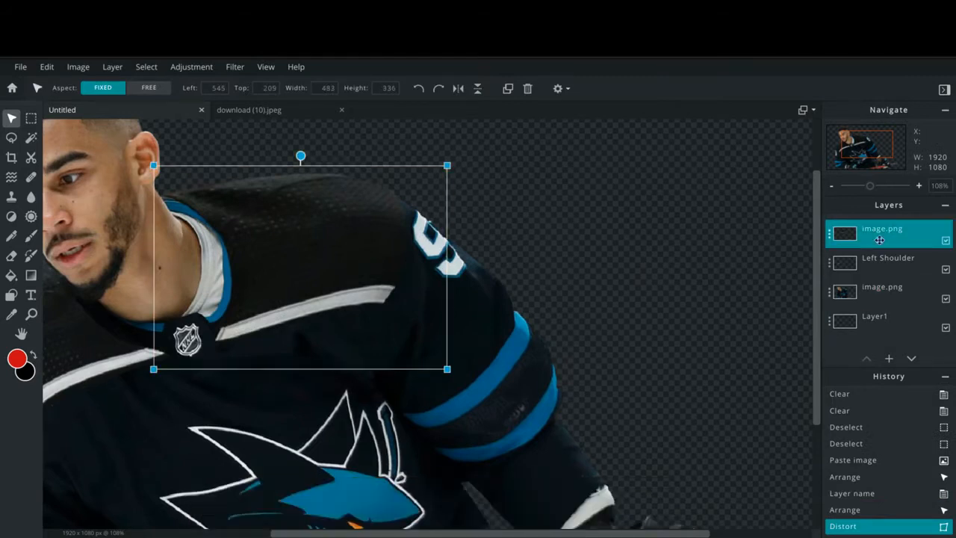
{"action": "type", "text": "Right Shoulder"}
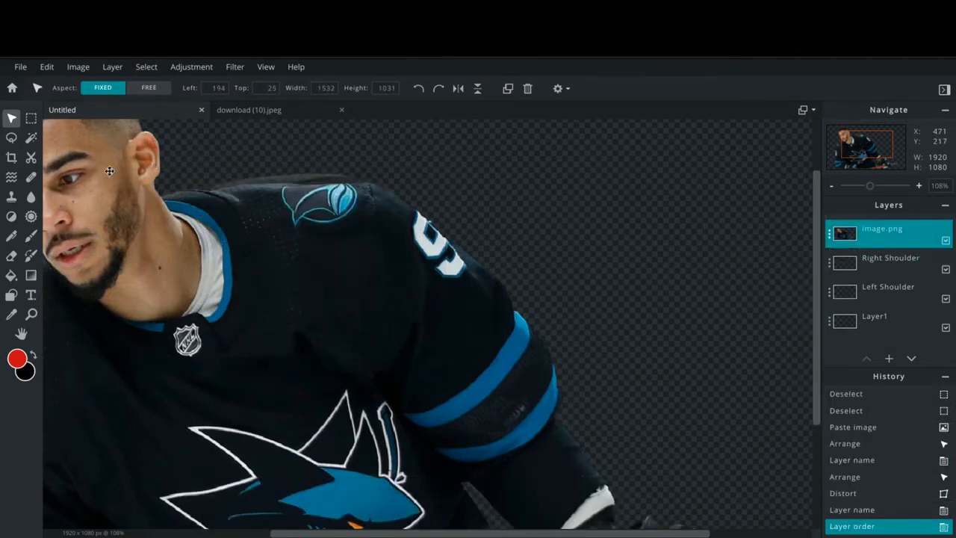
- Bring the player layer to the front, then lasso and clear the original jersey's excess along the right shoulder
{"action": "key", "text": "l"}
{"action": "scroll", "coordinate": [223, 525], "scroll_direction": "up", "scroll_amount": 5}
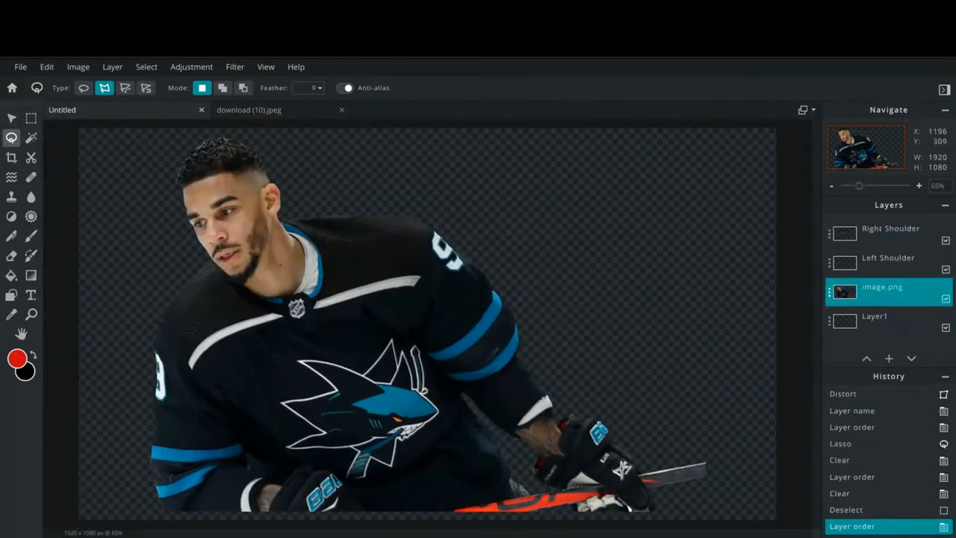
{"action": "scroll", "coordinate": [330, 216], "scroll_direction": "up", "scroll_amount": 5}
{"action": "mouse_move", "coordinate": [883, 291]}
{"action": "left_mouse_down"}
{"action": "mouse_move", "coordinate": [882, 233]}
{"action": "mouse_move", "coordinate": [890, 237]}
{"action": "left_mouse_up"}
{"action": "left_click", "coordinate": [240, 223]}
{"action": "key", "text": "Delete"}
{"action": "key", "text": "ctrl+d"}
{"action": "left_click", "coordinate": [236, 223]}
{"action": "left_click", "coordinate": [216, 217]}
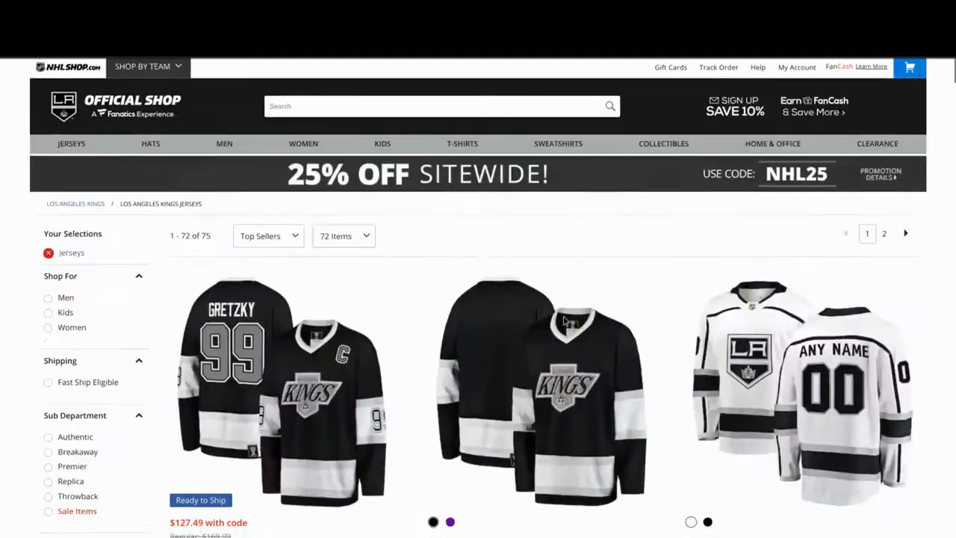
- Browse the Los Angeles Kings jerseys on the NHL Shop site
{"action": "scroll", "coordinate": [566, 321], "scroll_direction": "down", "scroll_amount": 2}
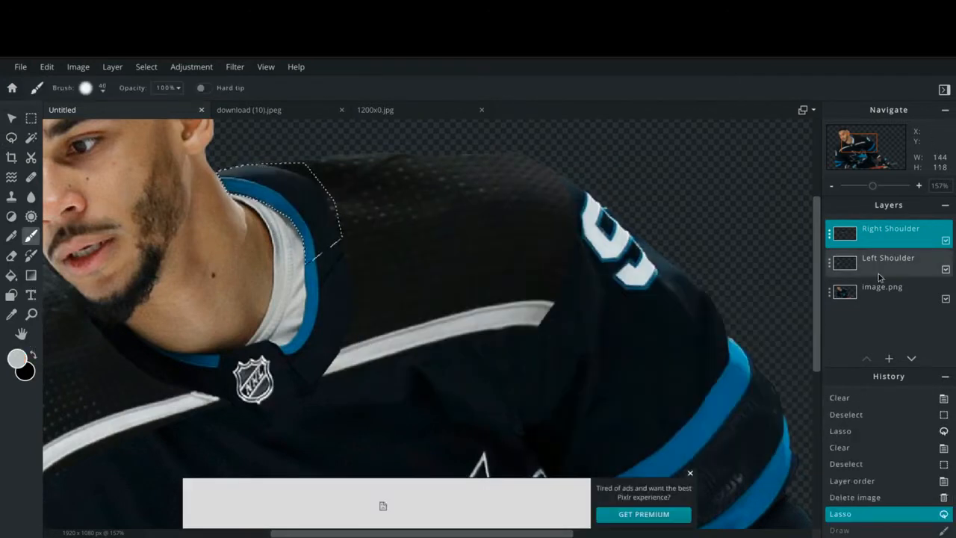
- Activate the clone stamp on the Right Shoulder layer and undo the light clone strokes made over the selected collar area
{"action": "left_click", "coordinate": [877, 288]}
{"action": "left_click", "coordinate": [888, 229]}
{"action": "key", "text": "s"}
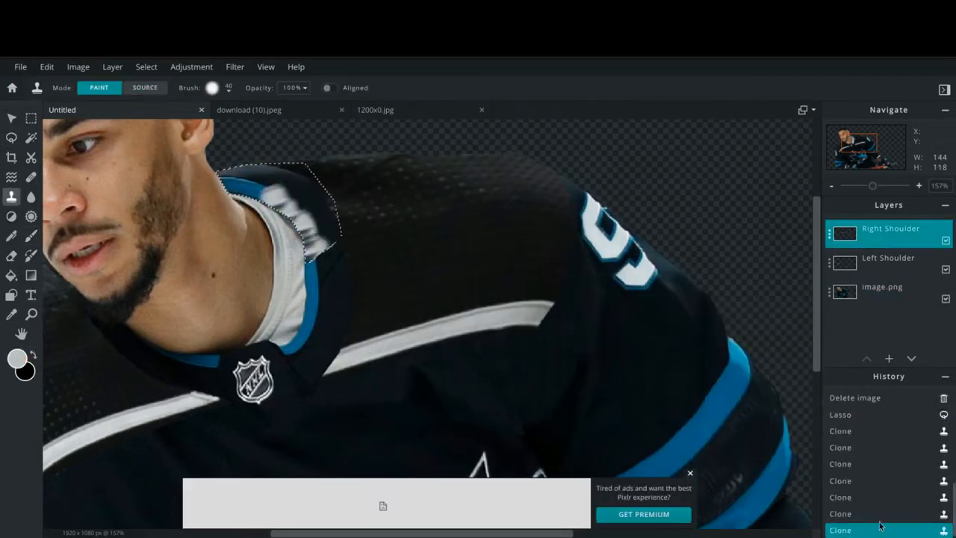
{"action": "key", "text": "ctrl+z"}
{"action": "key", "text": "ctrl+z"}
{"action": "key", "text": "ctrl+z"}
{"action": "key", "text": "ctrl+z"}
{"action": "key", "text": "ctrl+z"}
{"action": "key", "text": "ctrl+z"}
{"action": "key", "text": "ctrl+z"}
- Set the clone brush size to 15, test light dabs on the selected collar edge, and roll back the extra strokes
{"action": "left_click", "coordinate": [214, 88]}
{"action": "left_click", "coordinate": [301, 227]}
{"action": "left_click", "coordinate": [300, 226]}
{"action": "left_click", "coordinate": [300, 226]}
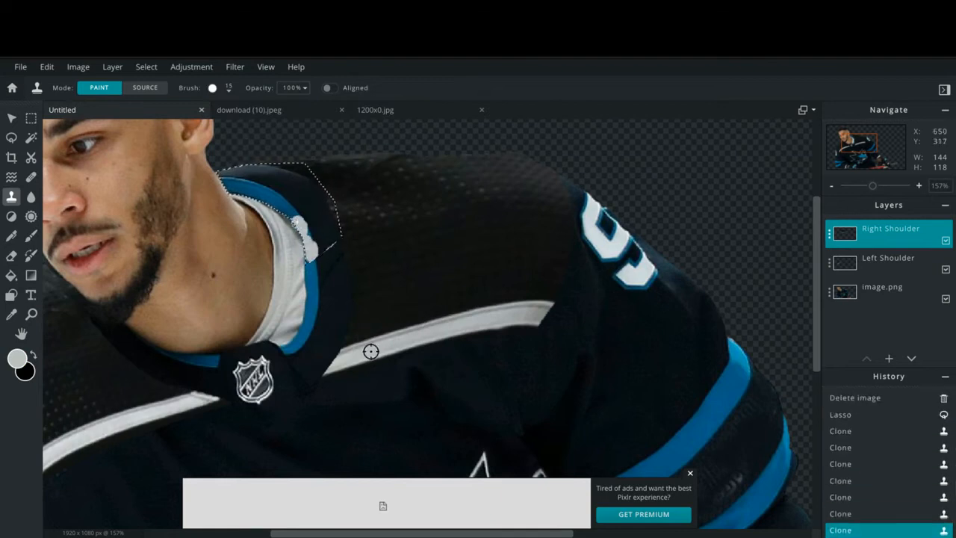
{"action": "left_click", "coordinate": [849, 450]}
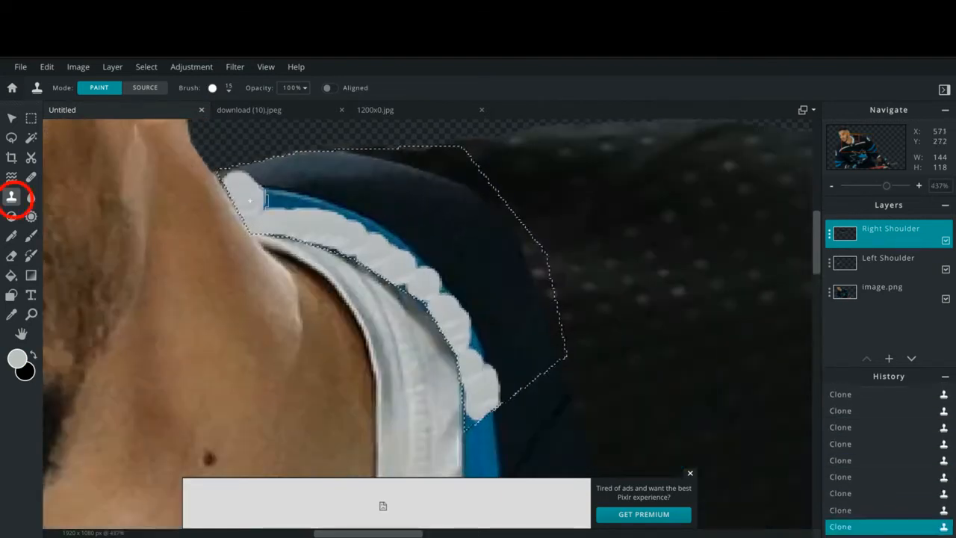
- Clone light fabric over the blue trim and dark band within the selected collar area
{"action": "left_click", "coordinate": [270, 195]}
{"action": "left_click", "coordinate": [296, 179]}
{"action": "left_click", "coordinate": [326, 196]}
{"action": "left_click", "coordinate": [360, 207]}
{"action": "left_click", "coordinate": [391, 233]}
{"action": "left_click", "coordinate": [420, 263]}
{"action": "mouse_move", "coordinate": [313, 195]}
{"action": "left_mouse_down"}
{"action": "mouse_move", "coordinate": [383, 205]}
{"action": "mouse_move", "coordinate": [460, 276]}
{"action": "left_mouse_up"}
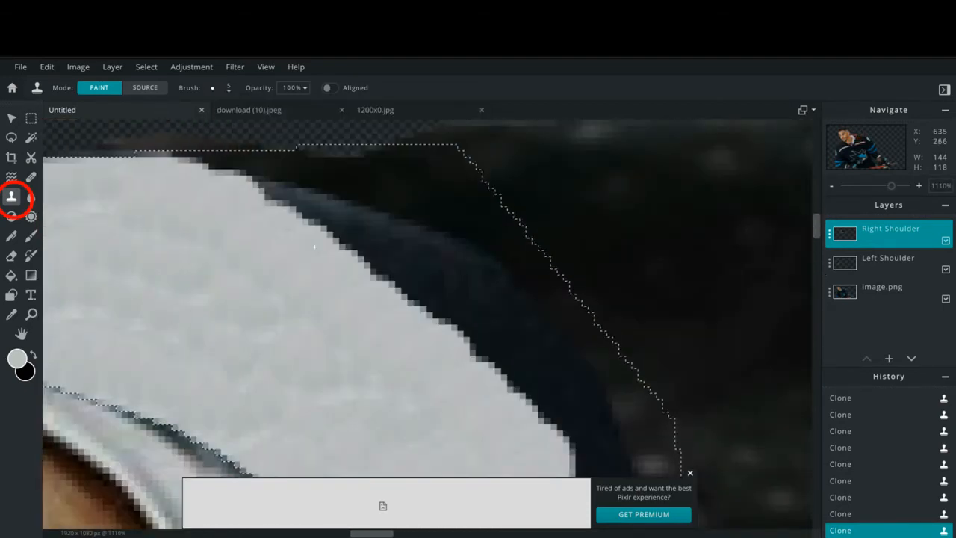
- Extend the cloned light fabric to the collar's outer edge and fill the remaining dark gaps using brush size 5
{"action": "left_click_drag", "start_coordinate": [276, 196], "coordinate": [377, 228]}
{"action": "left_click_drag", "start_coordinate": [314, 222], "coordinate": [489, 295]}
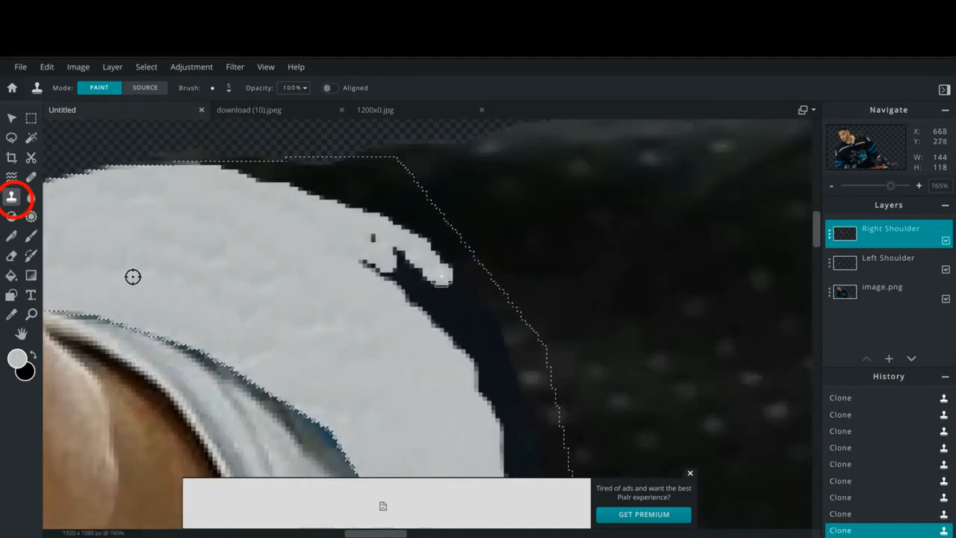
{"action": "mouse_move", "coordinate": [433, 272]}
{"action": "left_mouse_down"}
{"action": "mouse_move", "coordinate": [452, 342]}
{"action": "mouse_move", "coordinate": [519, 403]}
{"action": "left_mouse_up"}
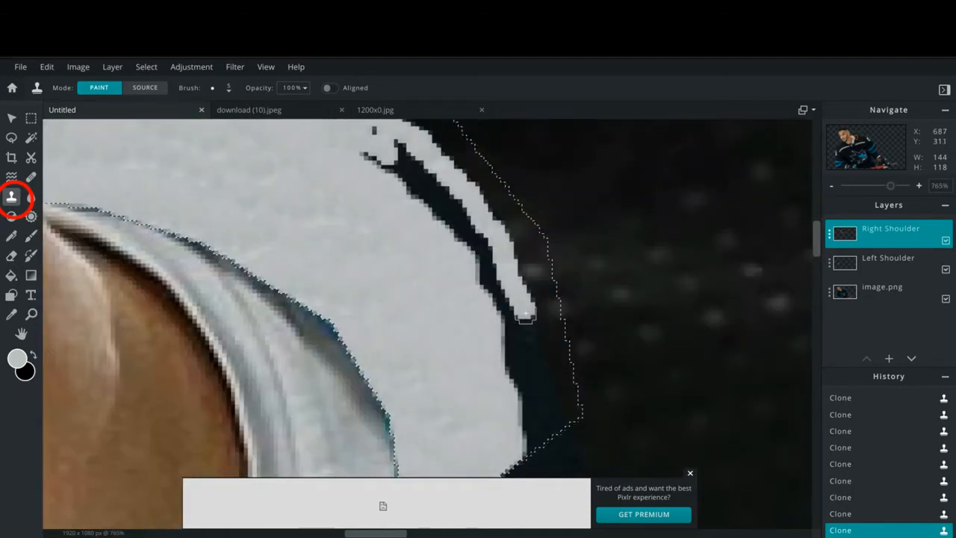
{"action": "mouse_move", "coordinate": [525, 315]}
{"action": "left_mouse_down"}
{"action": "mouse_move", "coordinate": [552, 419]}
{"action": "mouse_move", "coordinate": [507, 347]}
{"action": "left_mouse_up"}
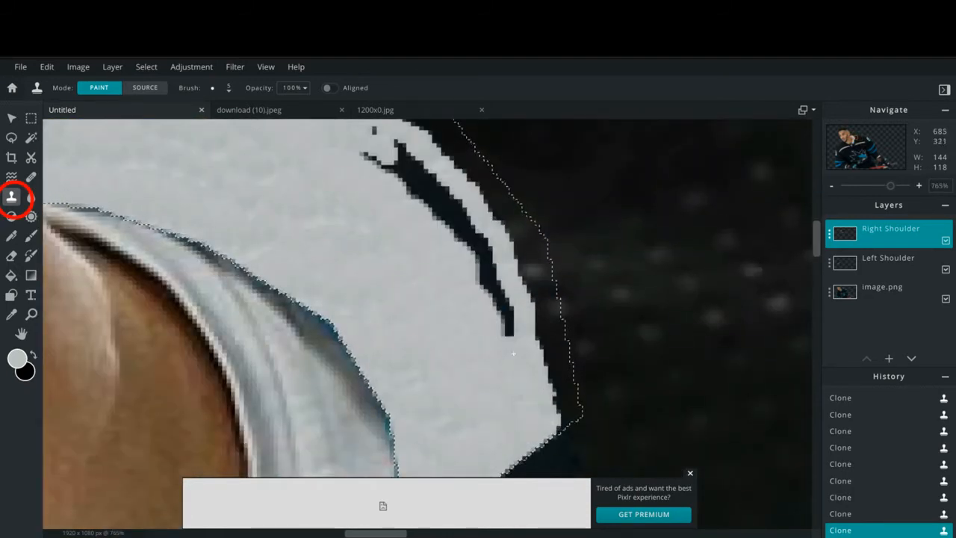
{"action": "left_click_drag", "start_coordinate": [478, 243], "coordinate": [418, 187]}
{"action": "left_click_drag", "start_coordinate": [418, 187], "coordinate": [392, 150]}
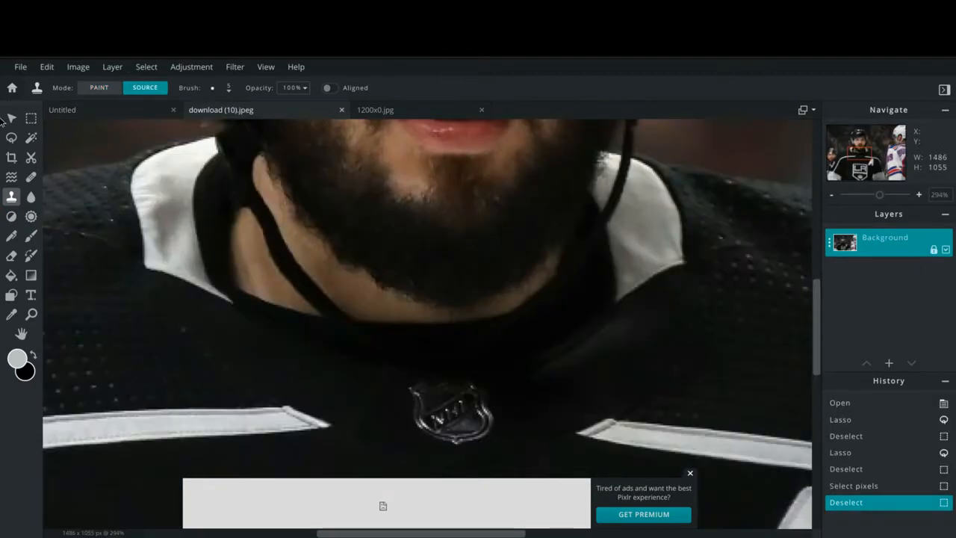
- Try to paste a dark fabric piece from the Doughty photo over the blue collar trim and rotate it into place
{"action": "key", "text": "l"}
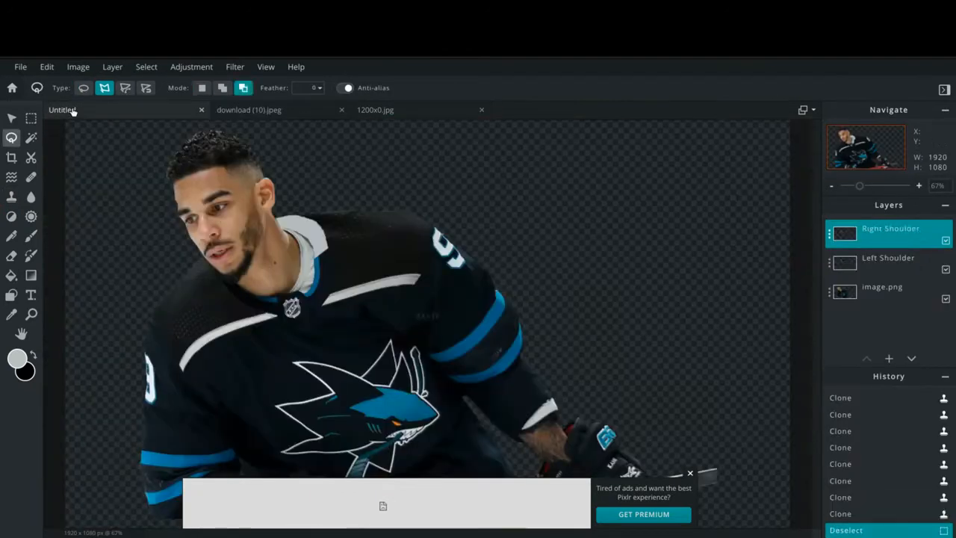
{"action": "key", "text": "ctrl+v"}
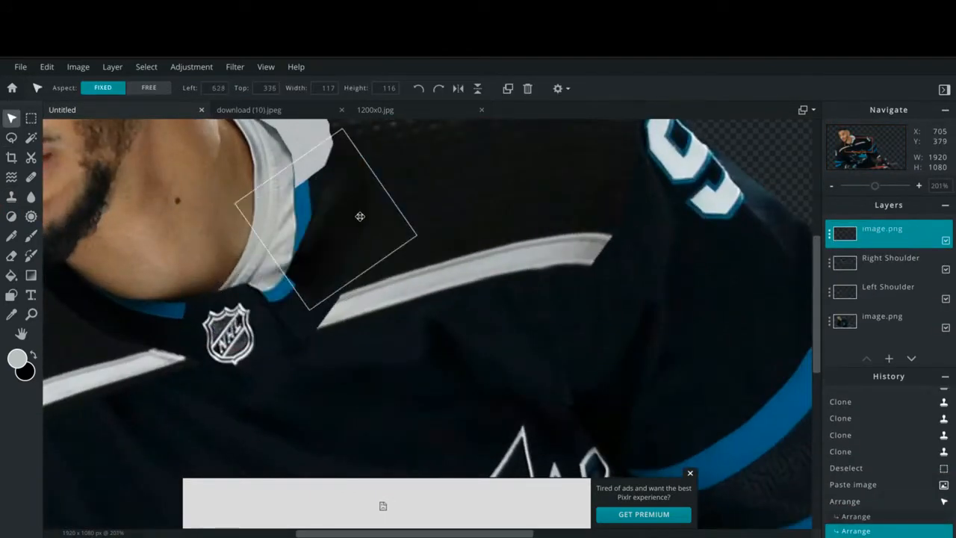
{"action": "left_click_drag", "start_coordinate": [316, 176], "coordinate": [319, 185]}
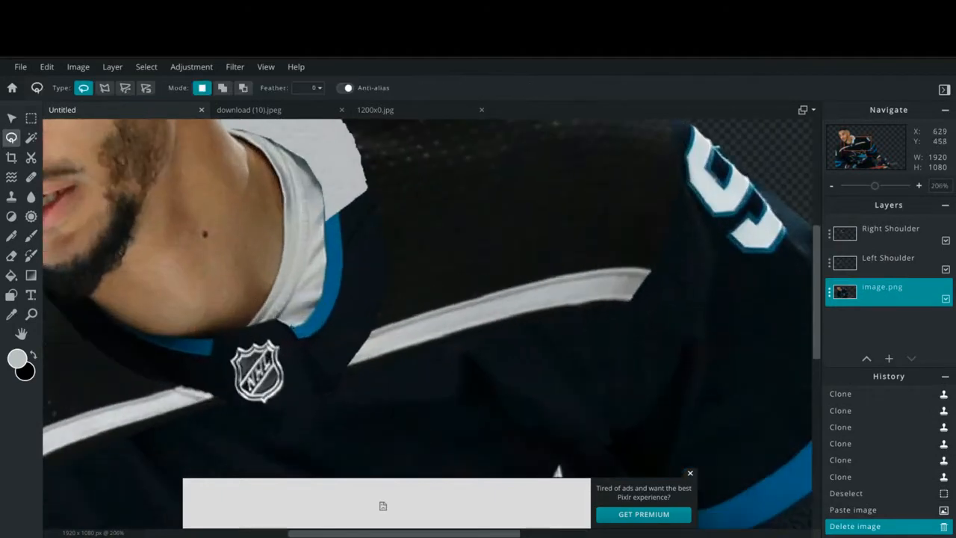
- Set a near-black foreground colour and brush over the blue trim beside the lower collar
{"action": "left_click", "coordinate": [33, 355]}
{"action": "left_click", "coordinate": [17, 359]}
{"action": "left_click", "coordinate": [775, 456]}
{"action": "left_click", "coordinate": [30, 236]}
{"action": "left_click_drag", "start_coordinate": [346, 228], "coordinate": [342, 319]}
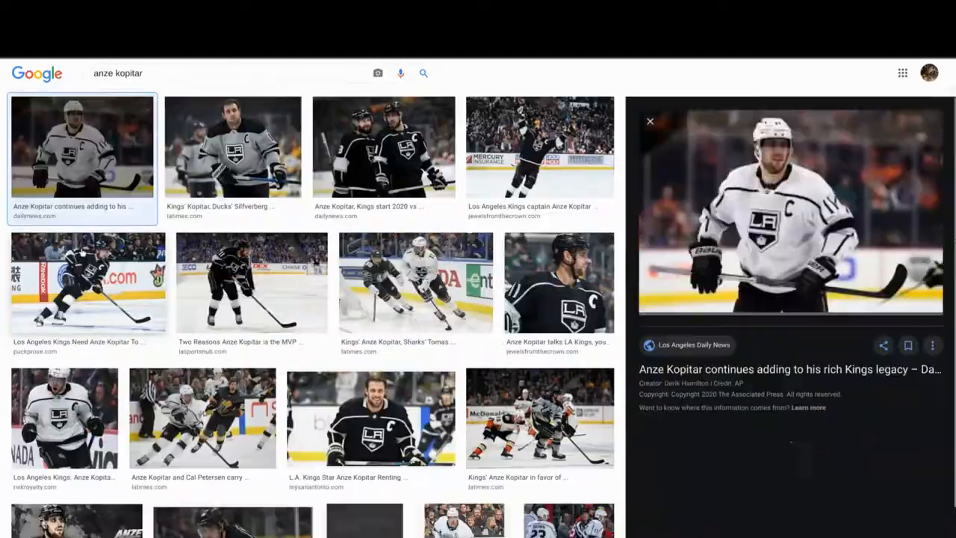
- Browse the Anze Kopitar image results for a suitable Kings jersey photo
{"action": "scroll", "coordinate": [706, 415], "scroll_direction": "down", "scroll_amount": 5}
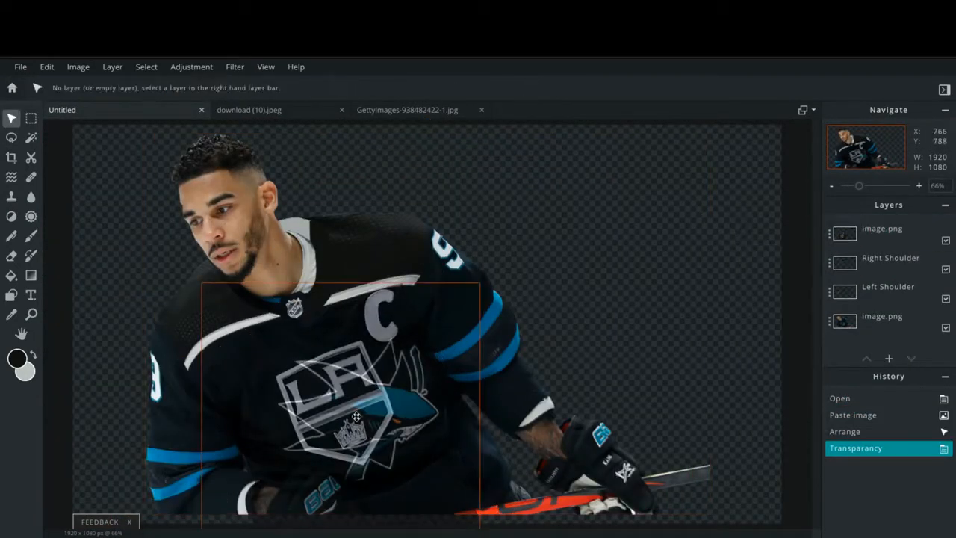
- Align the semi-transparent Kings jersey front over the Sharks logo and try a lasso point on the player layer
{"action": "left_click_drag", "start_coordinate": [375, 429], "coordinate": [380, 428]}
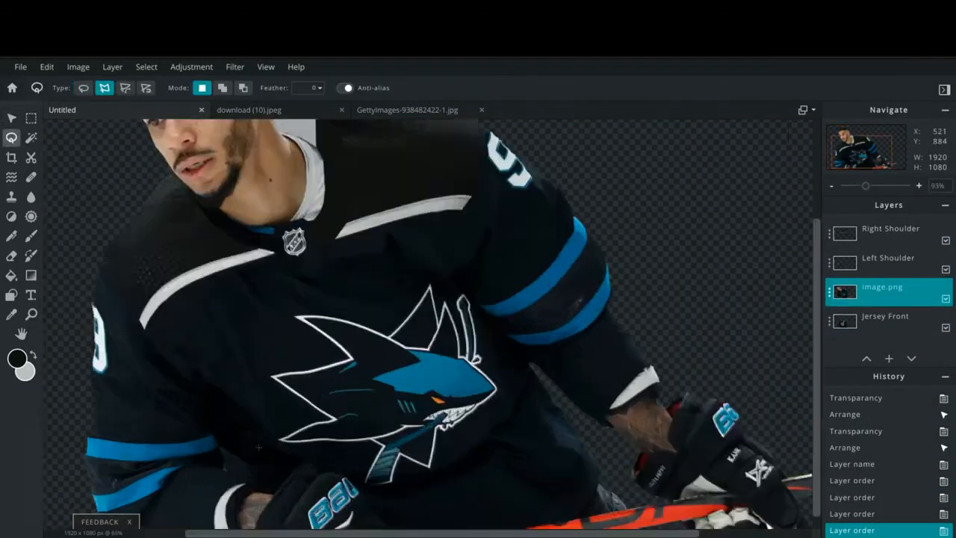
{"action": "scroll", "coordinate": [258, 447], "scroll_direction": "up", "scroll_amount": 3}
{"action": "left_click", "coordinate": [162, 322]}
{"action": "key", "text": "ctrl+z"}
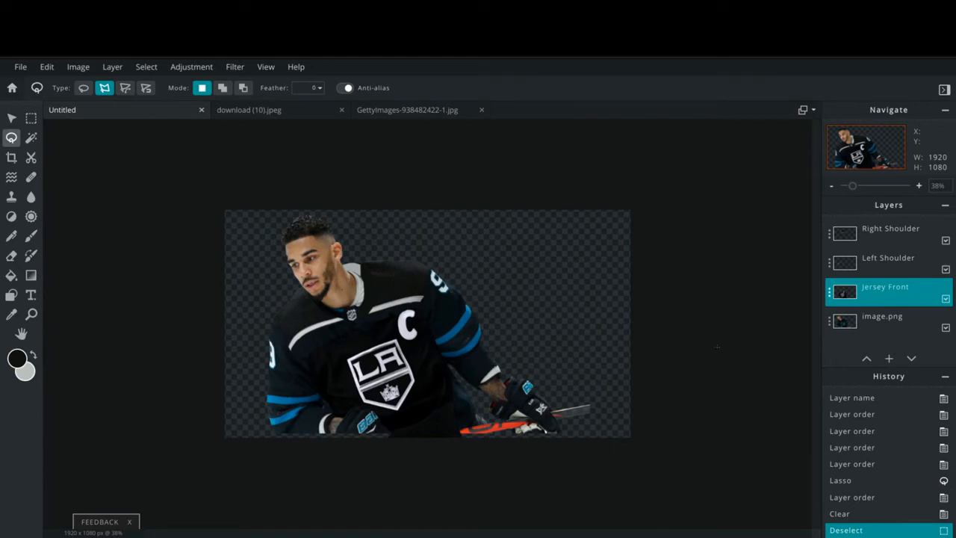
- Move the player layer above Jersey Front so the Sharks jersey is exposed for tracing
{"action": "left_click_drag", "start_coordinate": [887, 320], "coordinate": [887, 293]}
{"action": "mouse_move", "coordinate": [887, 293]}
{"action": "left_mouse_down"}
{"action": "mouse_move", "coordinate": [889, 320]}
{"action": "mouse_move", "coordinate": [881, 296]}
{"action": "left_mouse_up"}
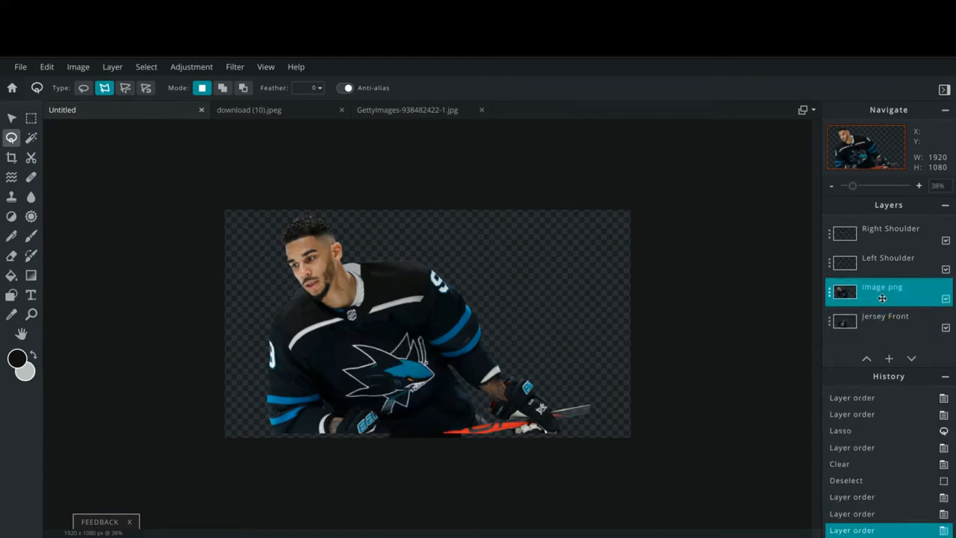
{"action": "scroll", "coordinate": [432, 344], "scroll_direction": "up", "scroll_amount": 7}
{"action": "left_click", "coordinate": [397, 305]}
{"action": "left_click", "coordinate": [408, 331]}
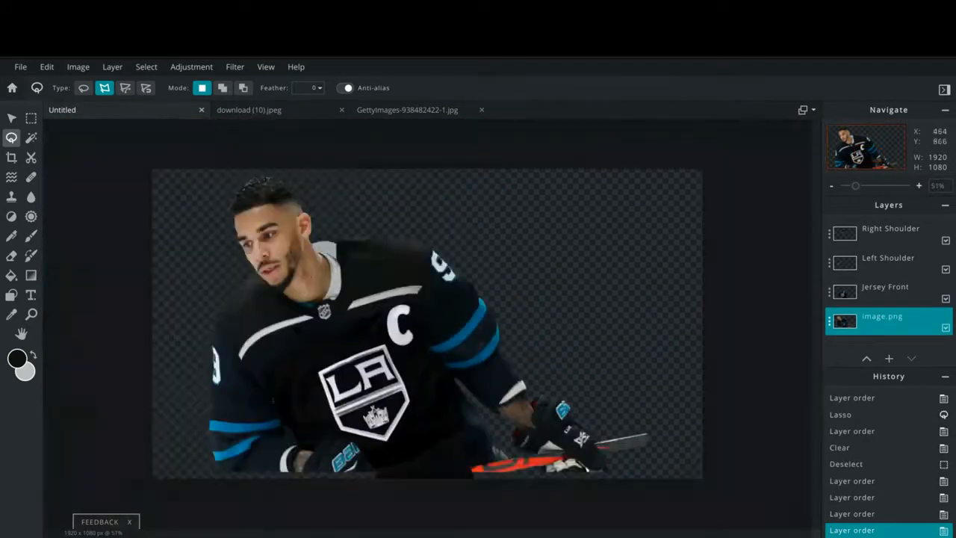
{"action": "scroll", "coordinate": [285, 417], "scroll_direction": "up", "scroll_amount": 2}
{"action": "left_click_drag", "start_coordinate": [886, 321], "coordinate": [886, 293]}
{"action": "scroll", "coordinate": [503, 459], "scroll_direction": "up", "scroll_amount": 8}
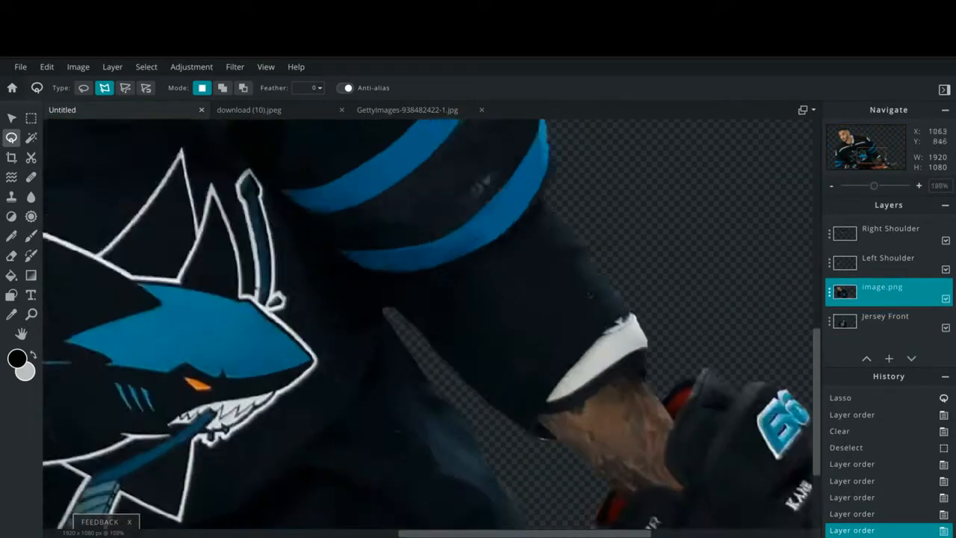
- Outline the Sharks jersey front along the sleeve edges, hem and glove with the polygonal lasso
{"action": "left_click", "coordinate": [385, 174]}
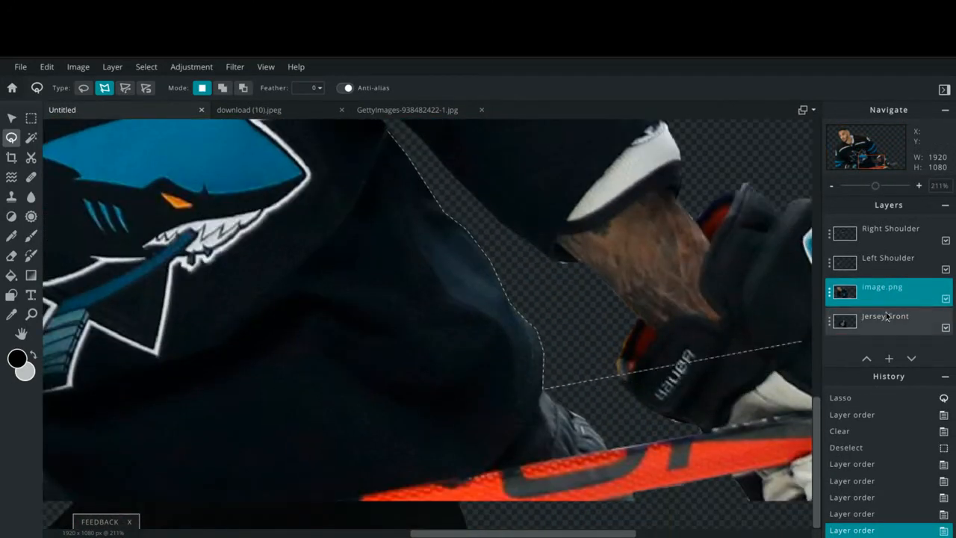
{"action": "scroll", "coordinate": [607, 448], "scroll_direction": "down", "scroll_amount": 4}
{"action": "scroll", "coordinate": [605, 426], "scroll_direction": "up", "scroll_amount": 4}
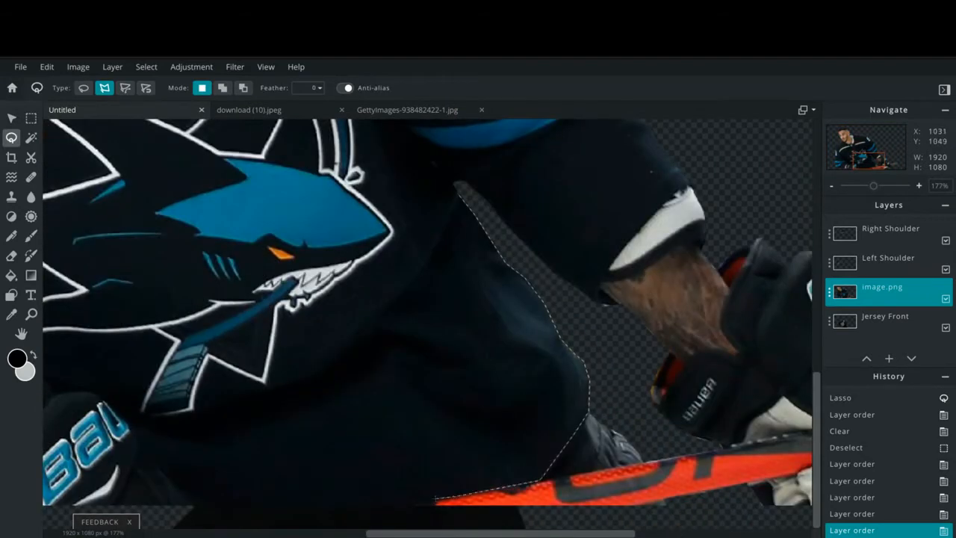
{"action": "left_click_drag", "start_coordinate": [573, 533], "coordinate": [546, 533]}
{"action": "left_click", "coordinate": [124, 385]}
{"action": "left_click", "coordinate": [110, 377]}
{"action": "left_click_drag", "start_coordinate": [463, 533], "coordinate": [367, 533]}
{"action": "left_click", "coordinate": [370, 379]}
- Try to brush black into the selected jersey area on the Jersey Front layer, then revert the strokes
{"action": "scroll", "coordinate": [200, 403], "scroll_direction": "down", "scroll_amount": 4}
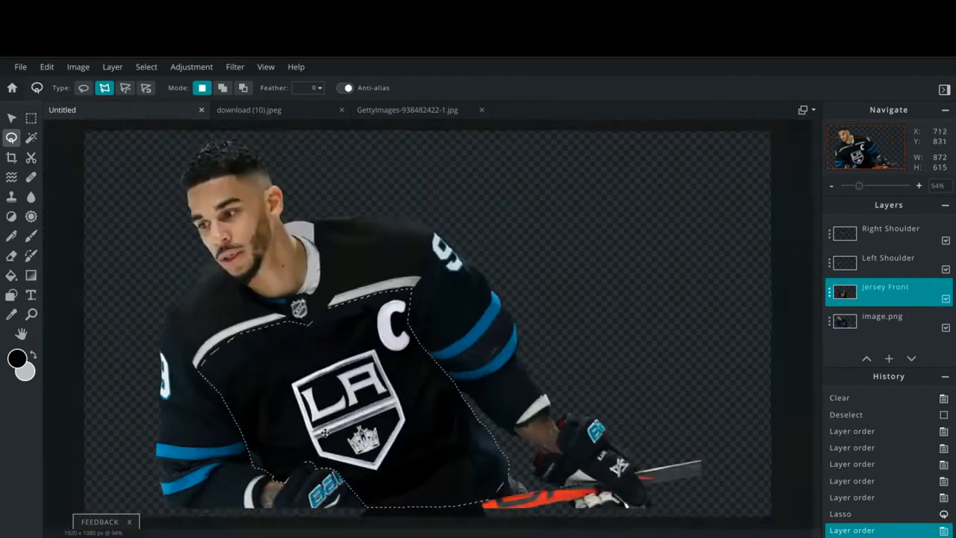
{"action": "scroll", "coordinate": [258, 365], "scroll_direction": "down", "scroll_amount": 2}
{"action": "key", "text": "b"}
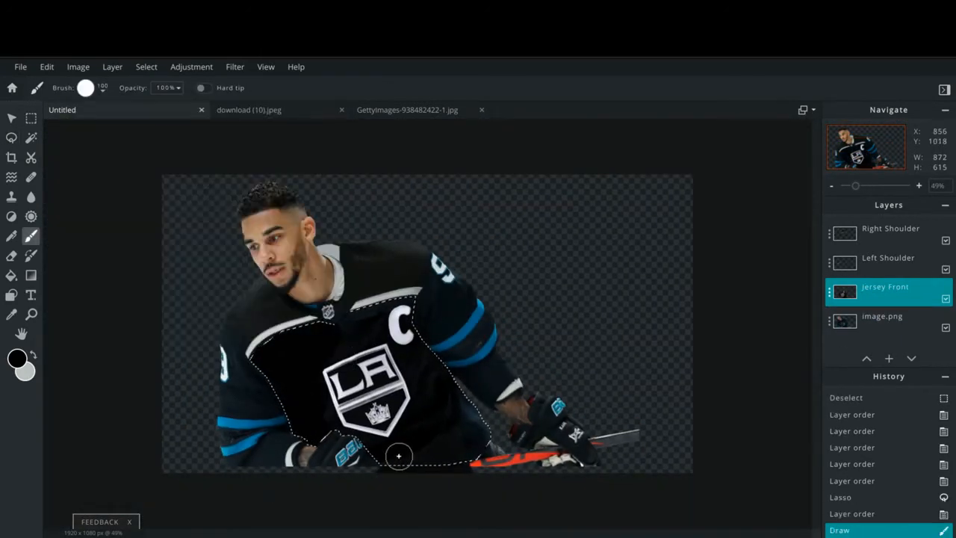
{"action": "left_click", "coordinate": [146, 67]}
{"action": "left_click", "coordinate": [160, 104]}
{"action": "scroll", "coordinate": [706, 343], "scroll_direction": "down", "scroll_amount": 1}
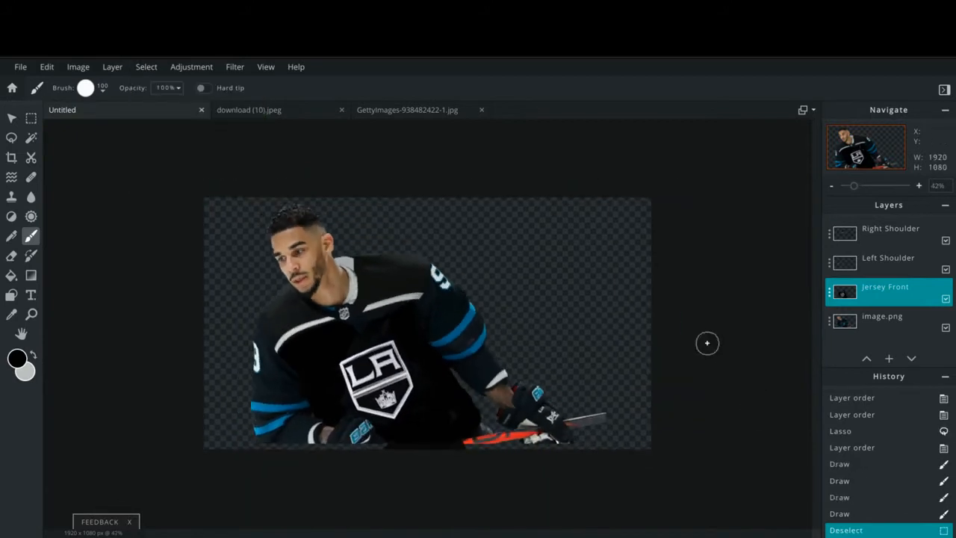
{"action": "left_click", "coordinate": [858, 432]}
{"action": "left_click", "coordinate": [859, 446]}
- Drop the selection, make the Jersey Front layer semi-transparent and reposition its LA crest over the Sharks logo
{"action": "left_click", "coordinate": [829, 292]}
{"action": "mouse_move", "coordinate": [814, 372]}
{"action": "left_mouse_down"}
{"action": "mouse_move", "coordinate": [774, 372]}
{"action": "mouse_move", "coordinate": [816, 372]}
{"action": "left_mouse_up"}
{"action": "left_click", "coordinate": [12, 118]}
{"action": "left_click", "coordinate": [146, 67]}
{"action": "left_click", "coordinate": [160, 101]}
{"action": "left_click", "coordinate": [47, 67]}
{"action": "mouse_move", "coordinate": [467, 485]}
{"action": "left_mouse_down"}
{"action": "mouse_move", "coordinate": [489, 495]}
{"action": "mouse_move", "coordinate": [478, 495]}
{"action": "left_mouse_up"}
{"action": "left_click", "coordinate": [829, 292]}
{"action": "left_click_drag", "start_coordinate": [816, 371], "coordinate": [781, 372]}
{"action": "left_click_drag", "start_coordinate": [403, 375], "coordinate": [402, 370]}
{"action": "left_click", "coordinate": [496, 341]}
{"action": "scroll", "coordinate": [435, 341], "scroll_direction": "up", "scroll_amount": 7}
- Select the part of Jersey Front overlapping the blue-striped sleeve by the C with the polygonal lasso and clear it
{"action": "left_click", "coordinate": [11, 137]}
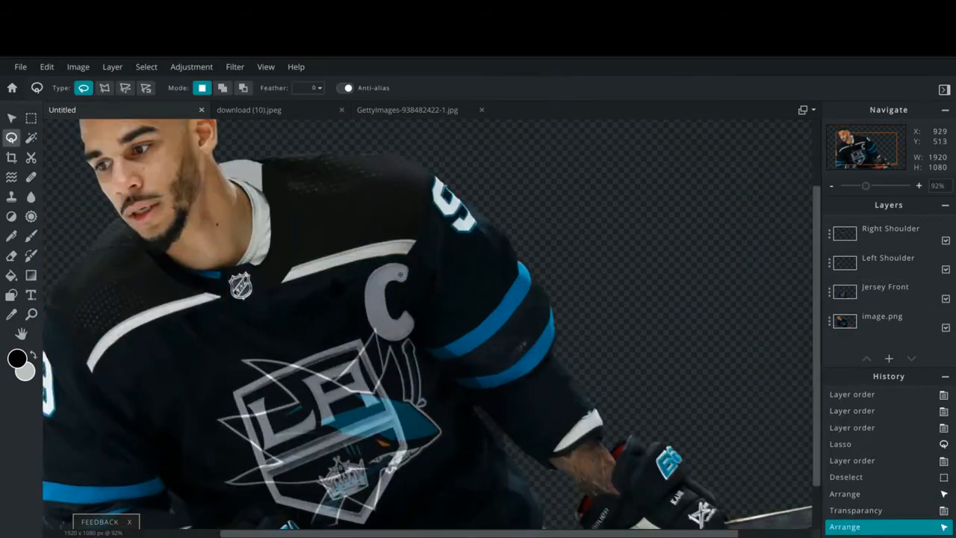
{"action": "left_click", "coordinate": [105, 88]}
{"action": "left_click", "coordinate": [418, 317]}
{"action": "left_click", "coordinate": [424, 349]}
{"action": "left_click", "coordinate": [438, 358]}
{"action": "scroll", "coordinate": [471, 390], "scroll_direction": "down", "scroll_amount": 1}
{"action": "scroll", "coordinate": [495, 446], "scroll_direction": "up", "scroll_amount": 5}
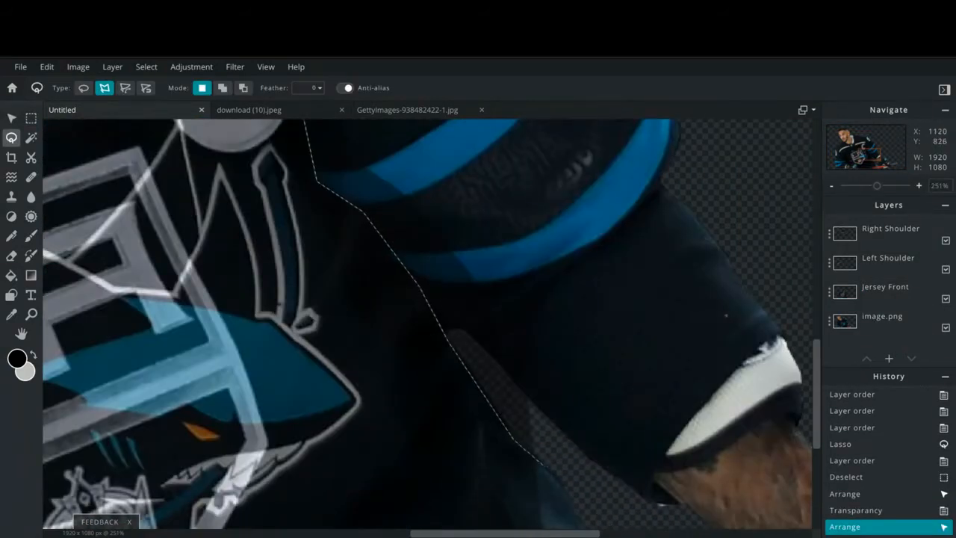
{"action": "scroll", "coordinate": [549, 471], "scroll_direction": "down", "scroll_amount": 5}
{"action": "left_click", "coordinate": [640, 467]}
{"action": "double_click", "coordinate": [674, 366]}
{"action": "left_click", "coordinate": [885, 288]}
{"action": "key", "text": "Delete"}
{"action": "key", "text": "ctrl+d"}
- Outline the Bauer glove and cuff beneath the crest and clear that area from Jersey Front
{"action": "scroll", "coordinate": [499, 388], "scroll_direction": "down", "scroll_amount": 4}
{"action": "scroll", "coordinate": [358, 431], "scroll_direction": "up", "scroll_amount": 6}
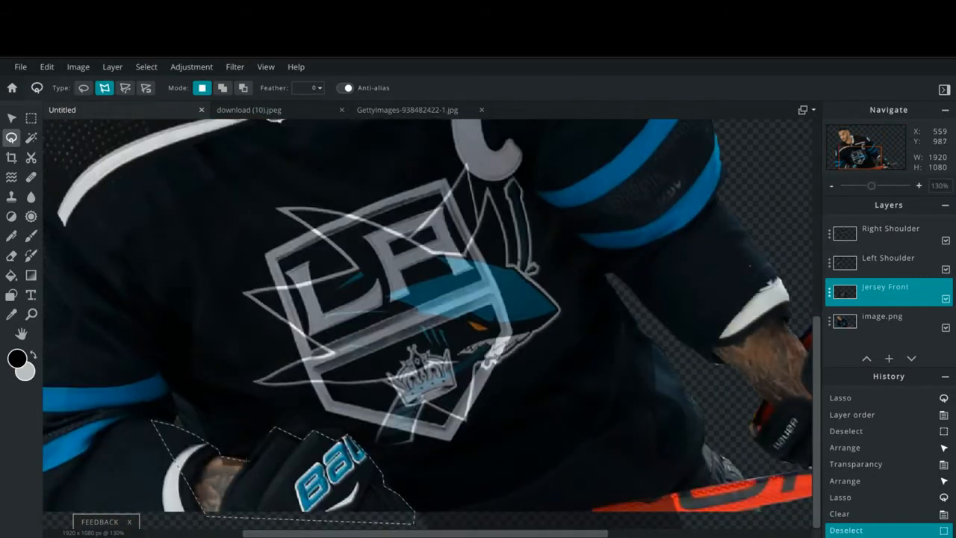
{"action": "left_click", "coordinate": [248, 459]}
{"action": "key", "text": "Delete"}
{"action": "key", "text": "ctrl+d"}
- Outline the whole jersey front with the polygonal lasso, following the shoulder stripes, sleeves, hem and glove
{"action": "scroll", "coordinate": [317, 465], "scroll_direction": "down", "scroll_amount": 3}
{"action": "left_click", "coordinate": [829, 292]}
{"action": "left_click", "coordinate": [635, 230]}
{"action": "scroll", "coordinate": [233, 329], "scroll_direction": "up", "scroll_amount": 4}
{"action": "left_click", "coordinate": [127, 386]}
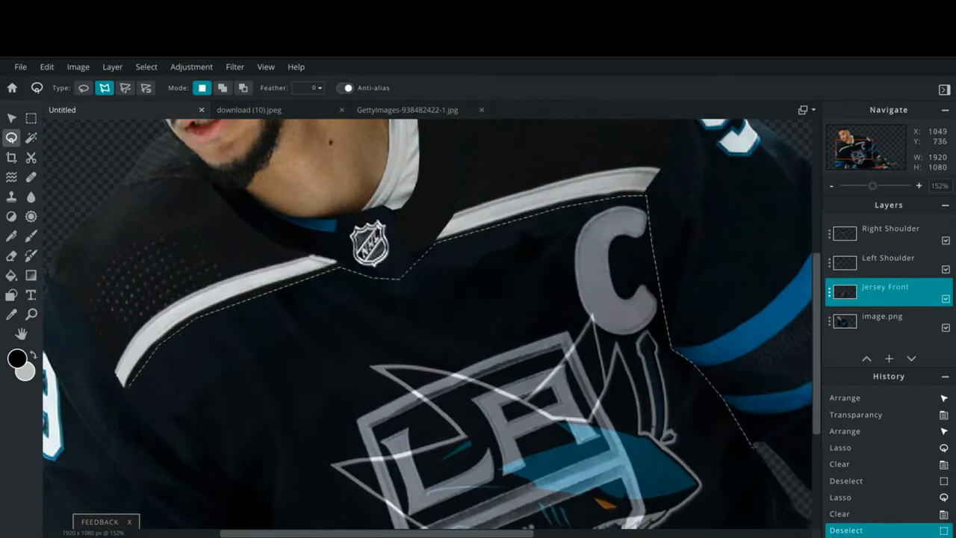
{"action": "left_click", "coordinate": [755, 447]}
{"action": "left_click_drag", "start_coordinate": [816, 418], "coordinate": [816, 464]}
{"action": "left_click_drag", "start_coordinate": [478, 533], "coordinate": [604, 534]}
{"action": "left_click", "coordinate": [550, 487]}
{"action": "scroll", "coordinate": [551, 489], "scroll_direction": "down", "scroll_amount": 5}
{"action": "left_click", "coordinate": [489, 434]}
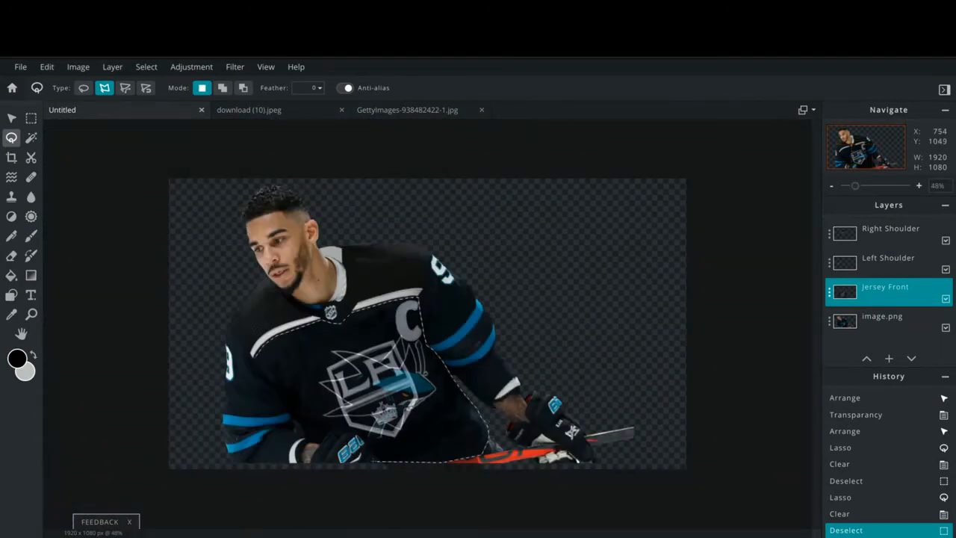
{"action": "scroll", "coordinate": [386, 441], "scroll_direction": "up", "scroll_amount": 5}
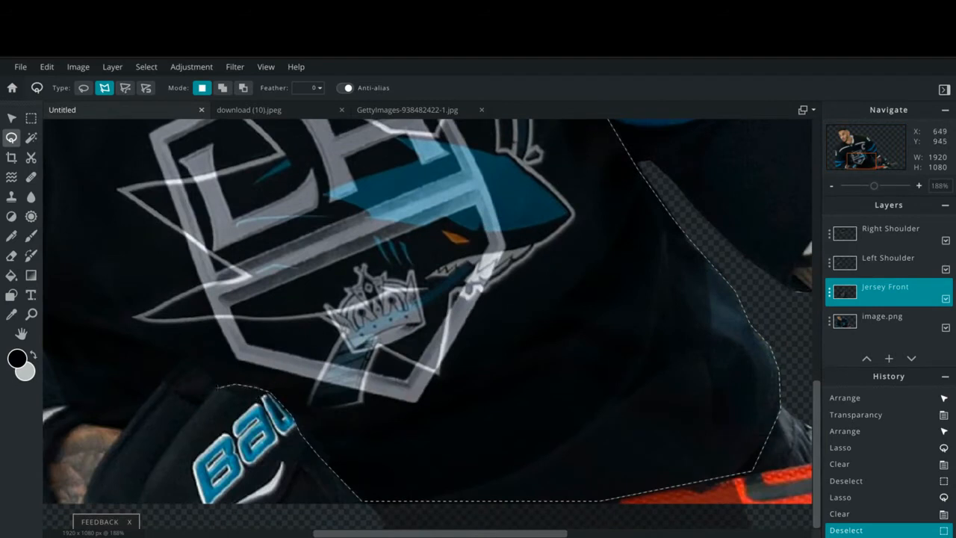
{"action": "scroll", "coordinate": [138, 410], "scroll_direction": "down", "scroll_amount": 5}
{"action": "scroll", "coordinate": [172, 419], "scroll_direction": "up", "scroll_amount": 4}
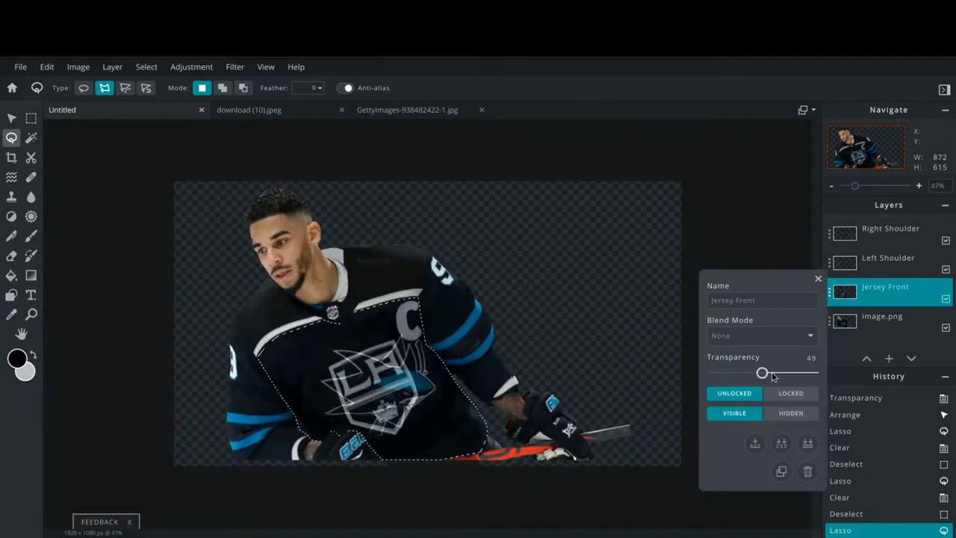
- Restore Jersey Front to full opacity and brush black over the C patch and bare fabric inside the selection
{"action": "left_click_drag", "start_coordinate": [762, 466], "coordinate": [709, 467]}
{"action": "key", "text": "b"}
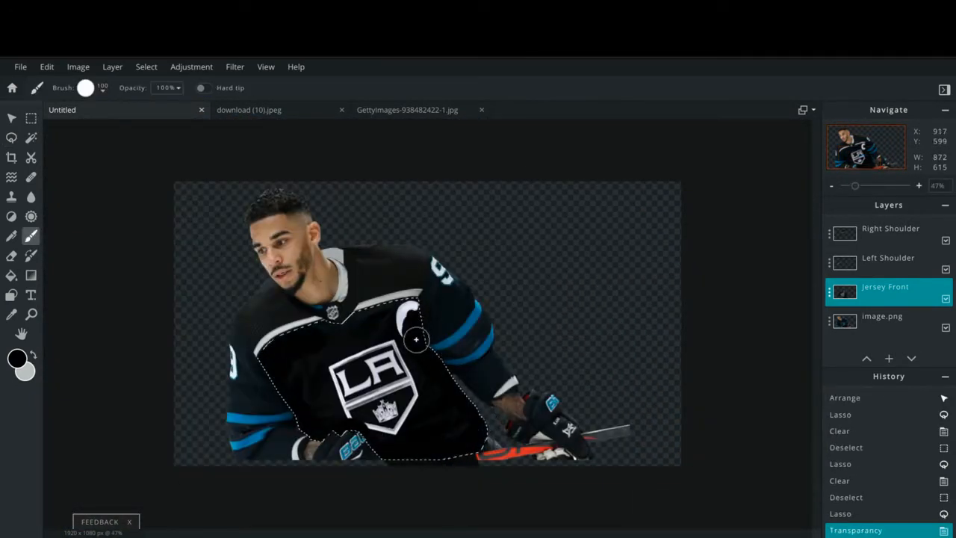
{"action": "left_click_drag", "start_coordinate": [416, 340], "coordinate": [331, 323]}
{"action": "key", "text": "ctrl+y"}
{"action": "key", "text": "ctrl+y"}
{"action": "scroll", "coordinate": [450, 456], "scroll_direction": "up", "scroll_amount": 6}
{"action": "scroll", "coordinate": [450, 457], "scroll_direction": "down", "scroll_amount": 4}
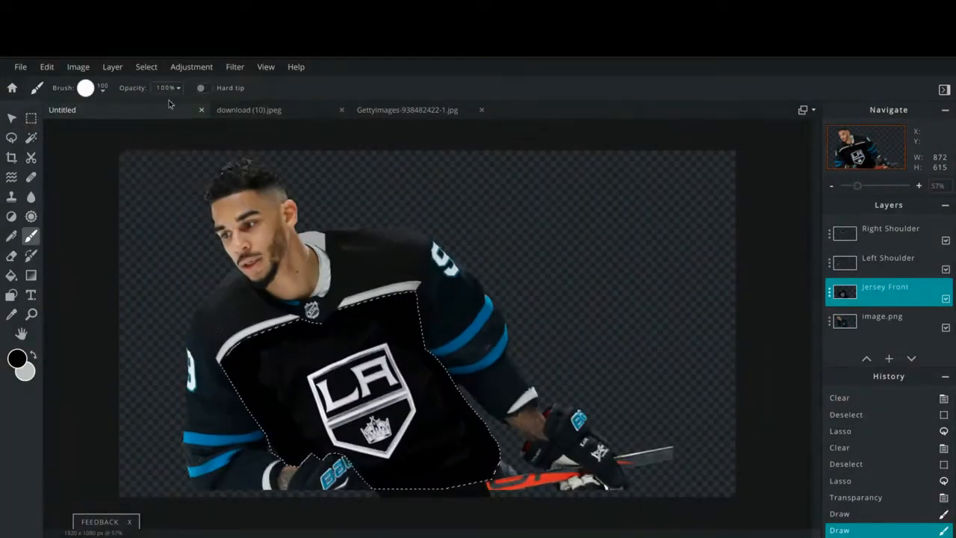
- Outline the surplus fabric around the glove lettering and hem against the player layer and clear it from Jersey Front
{"action": "scroll", "coordinate": [331, 469], "scroll_direction": "up", "scroll_amount": 10}
{"action": "left_click", "coordinate": [104, 88]}
{"action": "left_click", "coordinate": [212, 362]}
{"action": "left_click", "coordinate": [264, 404]}
{"action": "left_click_drag", "start_coordinate": [883, 320], "coordinate": [883, 288]}
{"action": "key", "text": "BackSpace"}
{"action": "left_click", "coordinate": [466, 456]}
{"action": "left_click_drag", "start_coordinate": [392, 533], "coordinate": [452, 534]}
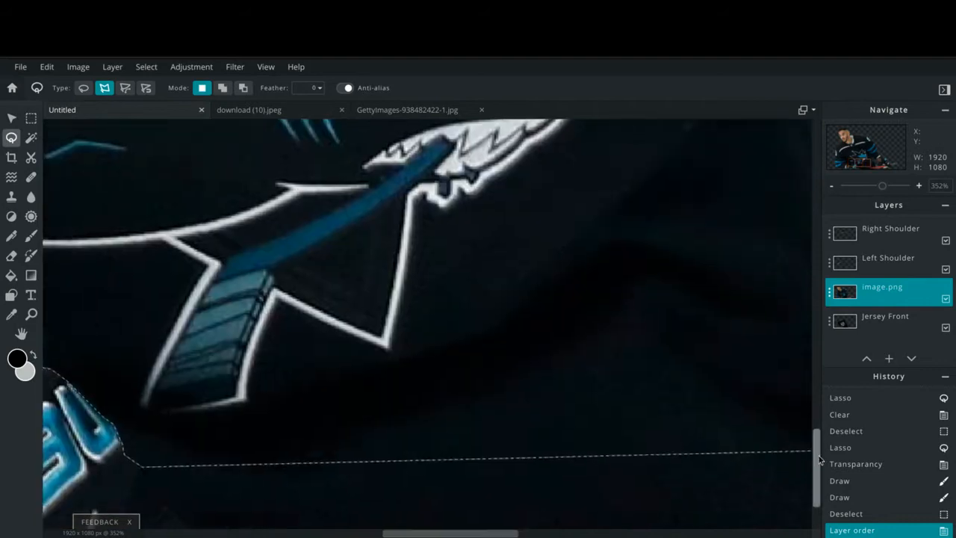
{"action": "left_click_drag", "start_coordinate": [817, 456], "coordinate": [817, 474]}
{"action": "left_click", "coordinate": [203, 432]}
{"action": "left_click", "coordinate": [254, 485]}
{"action": "scroll", "coordinate": [258, 486], "scroll_direction": "down", "scroll_amount": 10}
{"action": "left_click", "coordinate": [241, 512]}
{"action": "scroll", "coordinate": [329, 479], "scroll_direction": "up", "scroll_amount": 7}
{"action": "left_click", "coordinate": [272, 387]}
{"action": "mouse_move", "coordinate": [879, 318]}
{"action": "left_mouse_down"}
{"action": "mouse_move", "coordinate": [872, 293]}
{"action": "mouse_move", "coordinate": [881, 293]}
{"action": "left_mouse_up"}
{"action": "key", "text": "Delete"}
{"action": "key", "text": "ctrl+d"}
- Clear the leftover fragment at the hem beside the glove from both the player layer and Jersey Front
{"action": "scroll", "coordinate": [448, 426], "scroll_direction": "down", "scroll_amount": 6}
{"action": "scroll", "coordinate": [463, 433], "scroll_direction": "up", "scroll_amount": 6}
{"action": "scroll", "coordinate": [590, 512], "scroll_direction": "down", "scroll_amount": 7}
{"action": "left_click", "coordinate": [387, 451]}
{"action": "left_click", "coordinate": [883, 318]}
{"action": "key", "text": "Delete"}
{"action": "key", "text": "Delete"}
{"action": "key", "text": "ctrl+d"}
{"action": "left_click", "coordinate": [11, 118]}
{"action": "left_click", "coordinate": [192, 67]}
{"action": "left_click", "coordinate": [226, 87]}
{"action": "left_click_drag", "start_coordinate": [493, 267], "coordinate": [701, 278]}
{"action": "mouse_move", "coordinate": [687, 325]}
{"action": "left_mouse_down"}
{"action": "mouse_move", "coordinate": [664, 324]}
{"action": "mouse_move", "coordinate": [685, 324]}
{"action": "left_mouse_up"}
{"action": "left_click_drag", "start_coordinate": [687, 361], "coordinate": [725, 361]}
{"action": "left_click", "coordinate": [710, 394]}
- Apply a Temperature & tint adjustment with a tint of -45 to the Jersey Front layer
{"action": "left_click", "coordinate": [191, 67]}
{"action": "left_click", "coordinate": [216, 103]}
{"action": "left_click_drag", "start_coordinate": [485, 266], "coordinate": [693, 308]}
{"action": "left_click_drag", "start_coordinate": [687, 391], "coordinate": [639, 413]}
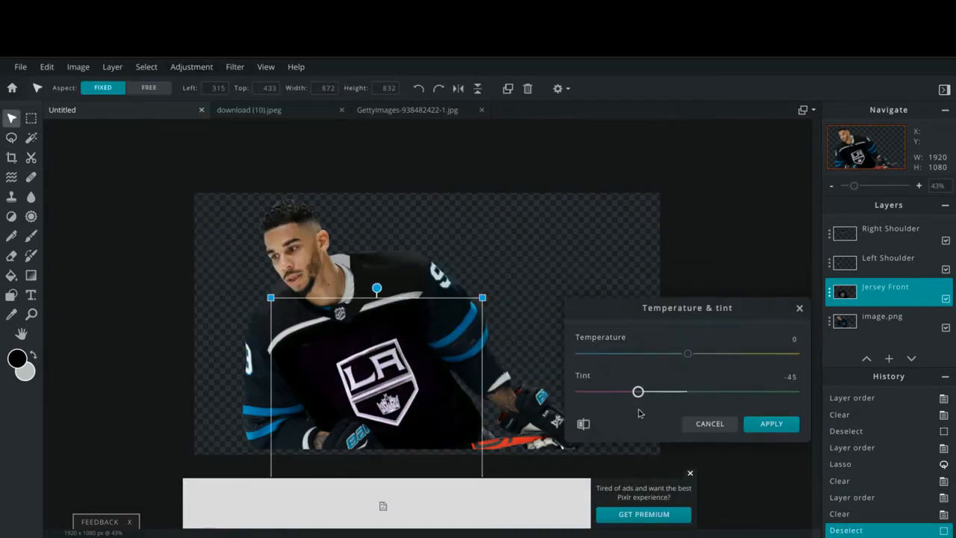
{"action": "left_click", "coordinate": [771, 423]}
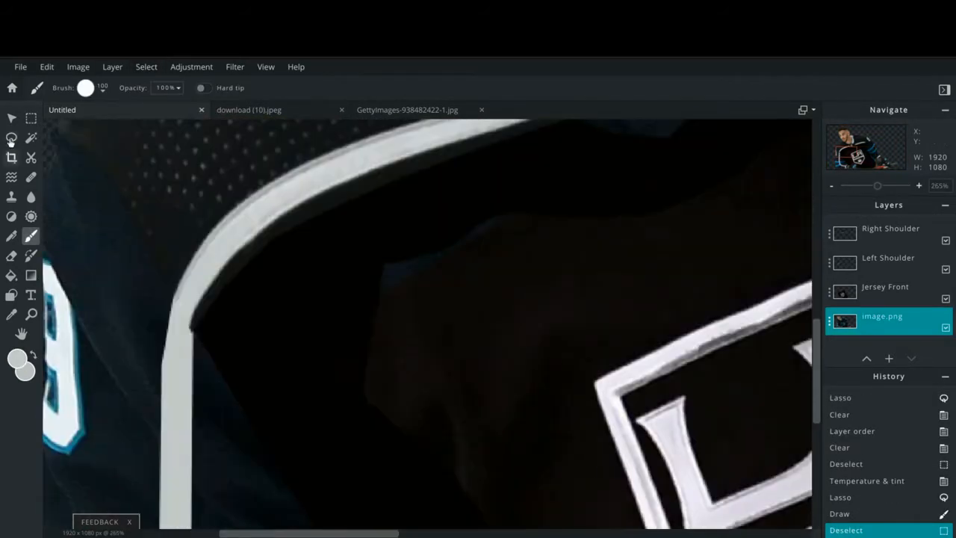
- Distort the pasted white fabric piece to fit the lower sleeve and clone fabric into the gaps along its outer edge
{"action": "key", "text": "l"}
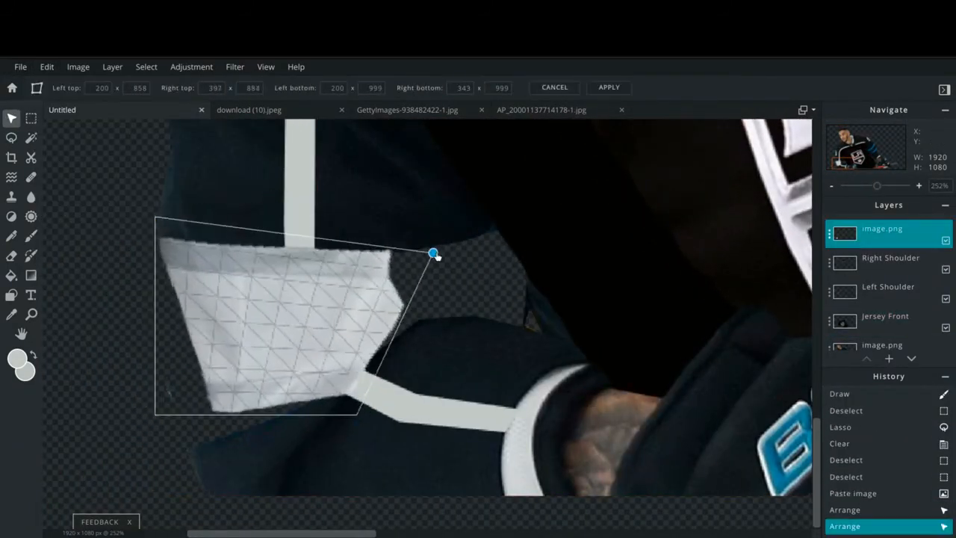
{"action": "left_click_drag", "start_coordinate": [434, 252], "coordinate": [410, 256]}
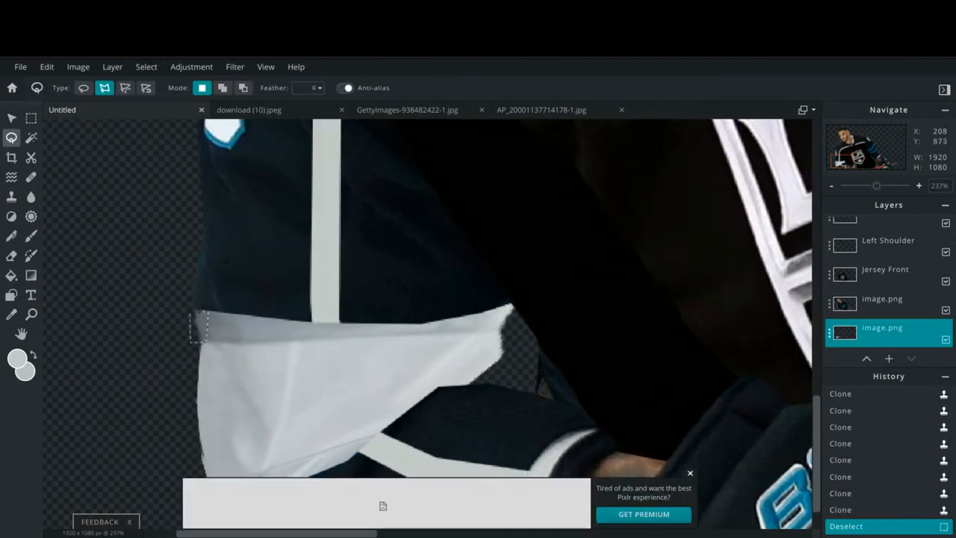
{"action": "left_click", "coordinate": [200, 312]}
{"action": "left_click", "coordinate": [11, 196]}
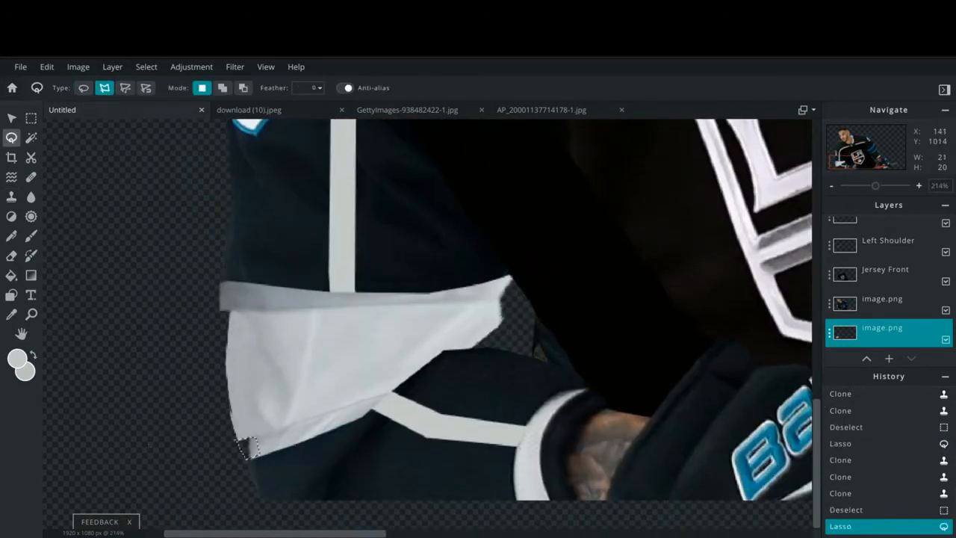
{"action": "key", "text": "s"}
{"action": "left_click", "coordinate": [245, 444]}
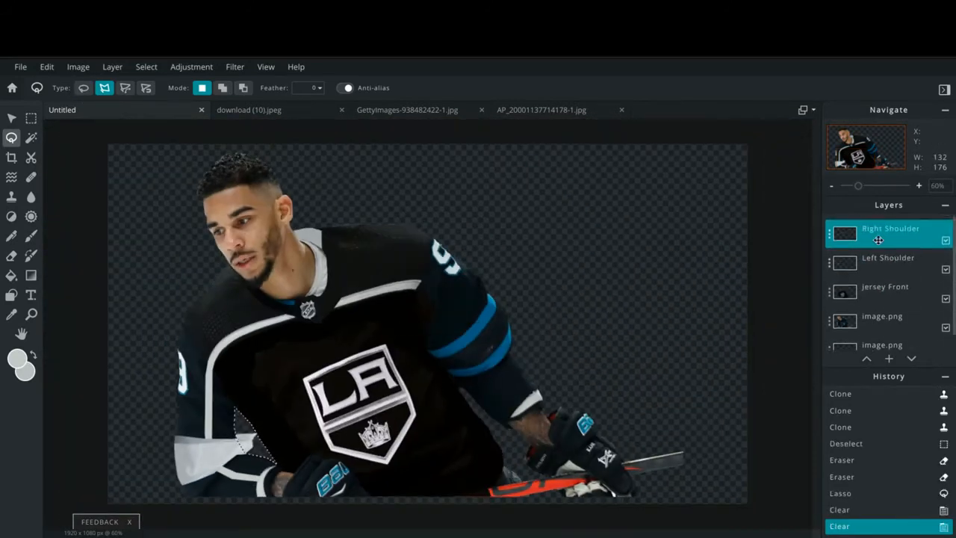
- Revert the last clears and clone white fabric into a lassoed area at the sleeve band's inner corner
{"action": "left_click", "coordinate": [841, 460]}
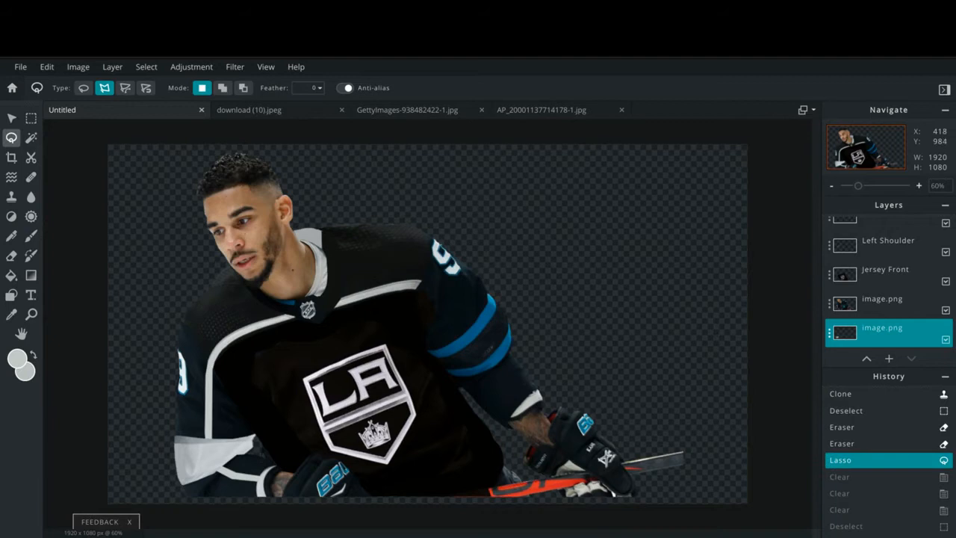
{"action": "scroll", "coordinate": [247, 471], "scroll_direction": "up", "scroll_amount": 5}
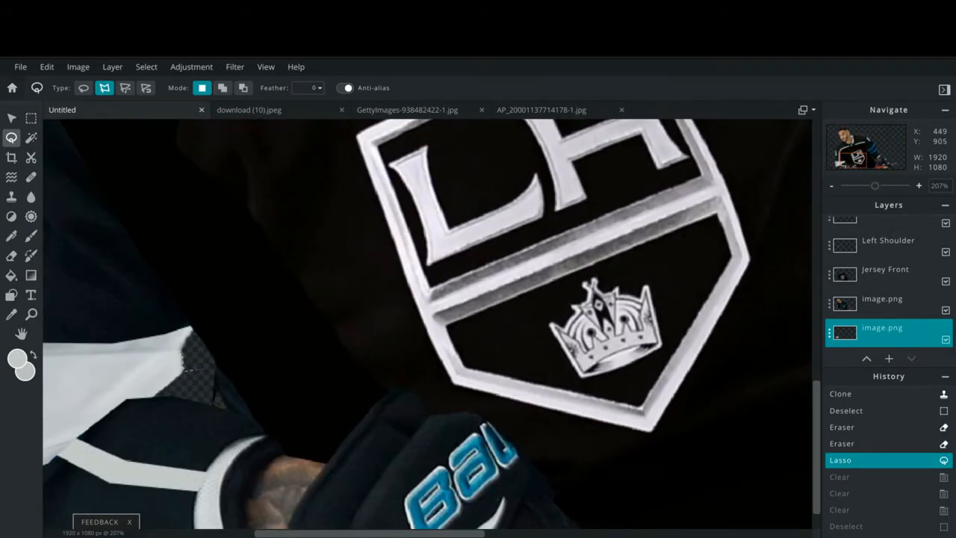
{"action": "left_click", "coordinate": [140, 397]}
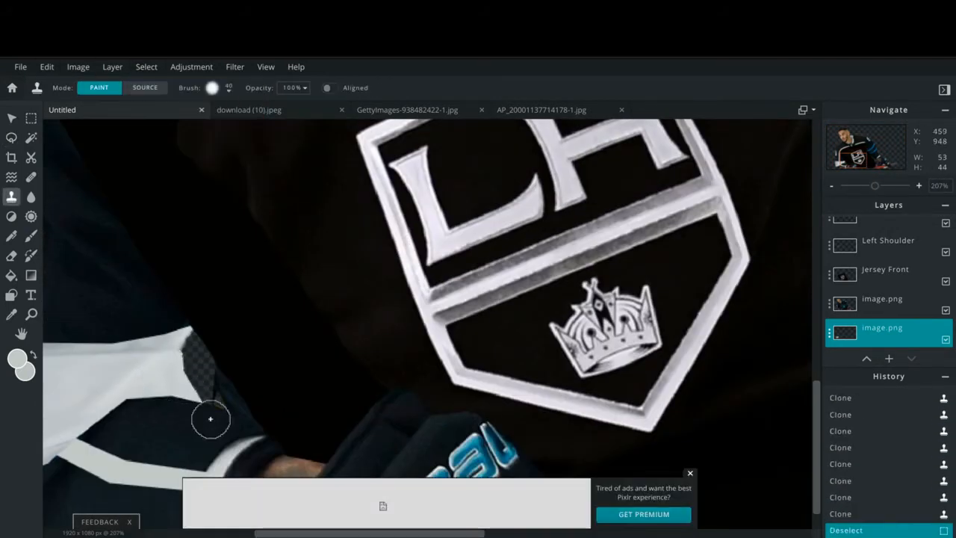
{"action": "scroll", "coordinate": [210, 419], "scroll_direction": "down", "scroll_amount": 6}
{"action": "left_click", "coordinate": [690, 473]}
{"action": "scroll", "coordinate": [766, 434], "scroll_direction": "up", "scroll_amount": 1}
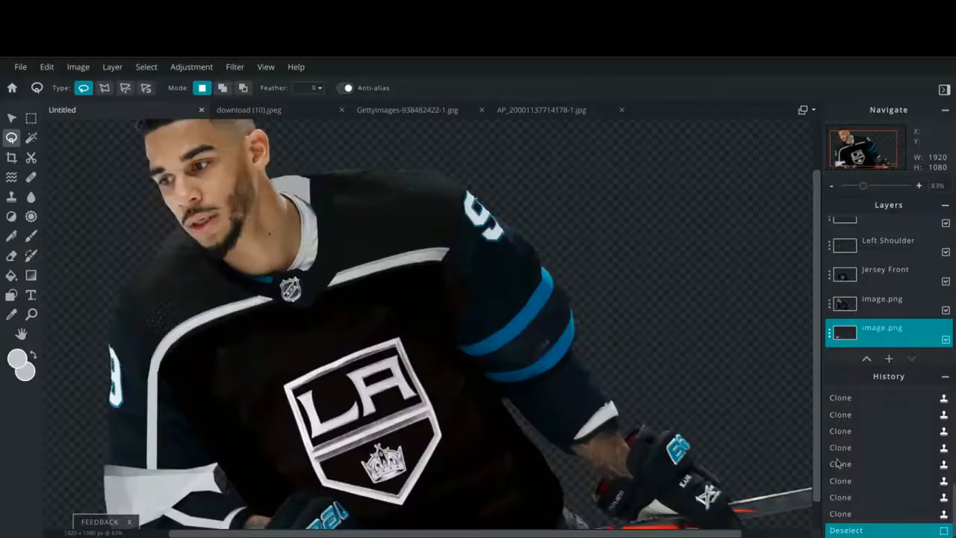
- Clear the remnants in the gap beside the white band's inner corner and round off the sleeve's lower outer corner
{"action": "scroll", "coordinate": [426, 306], "scroll_direction": "up", "scroll_amount": 5}
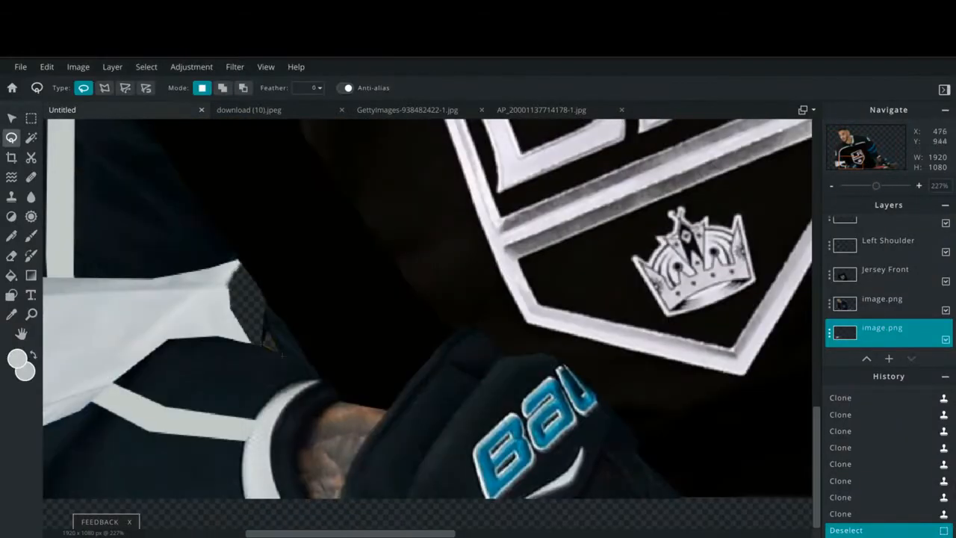
{"action": "key", "text": "Delete"}
{"action": "key", "text": "ctrl+d"}
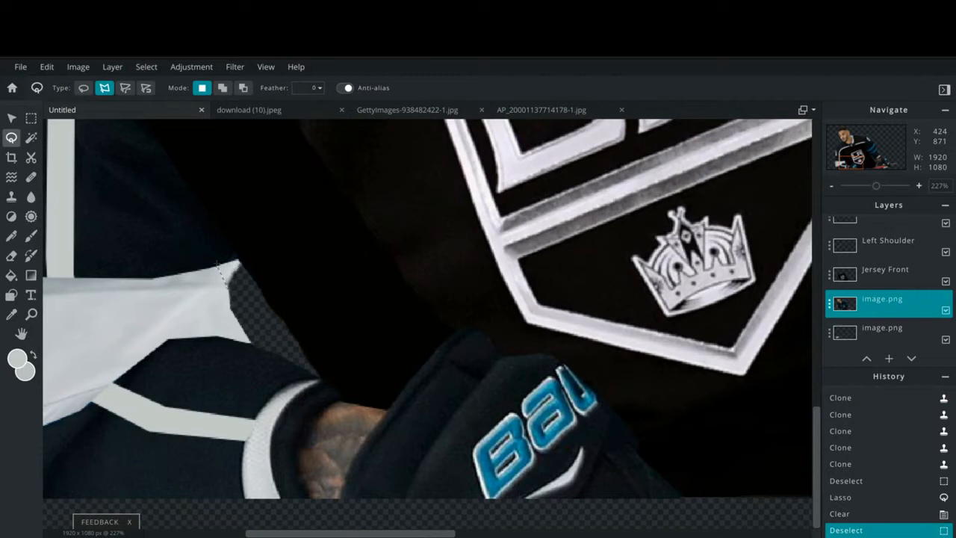
{"action": "left_click", "coordinate": [882, 332]}
{"action": "left_click", "coordinate": [881, 303]}
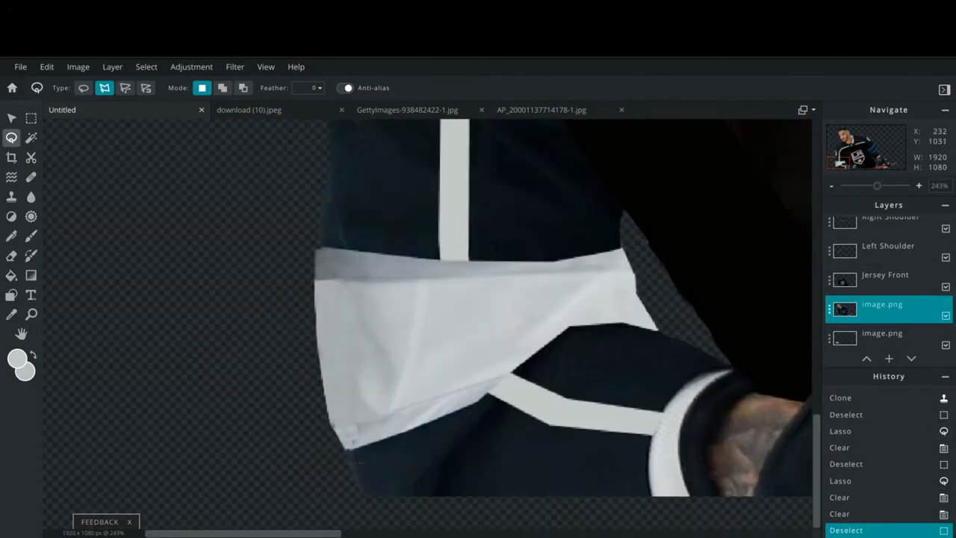
{"action": "mouse_move", "coordinate": [891, 312]}
{"action": "left_mouse_down"}
{"action": "mouse_move", "coordinate": [892, 287]}
{"action": "mouse_move", "coordinate": [904, 335]}
{"action": "mouse_move", "coordinate": [893, 308]}
{"action": "left_mouse_up"}
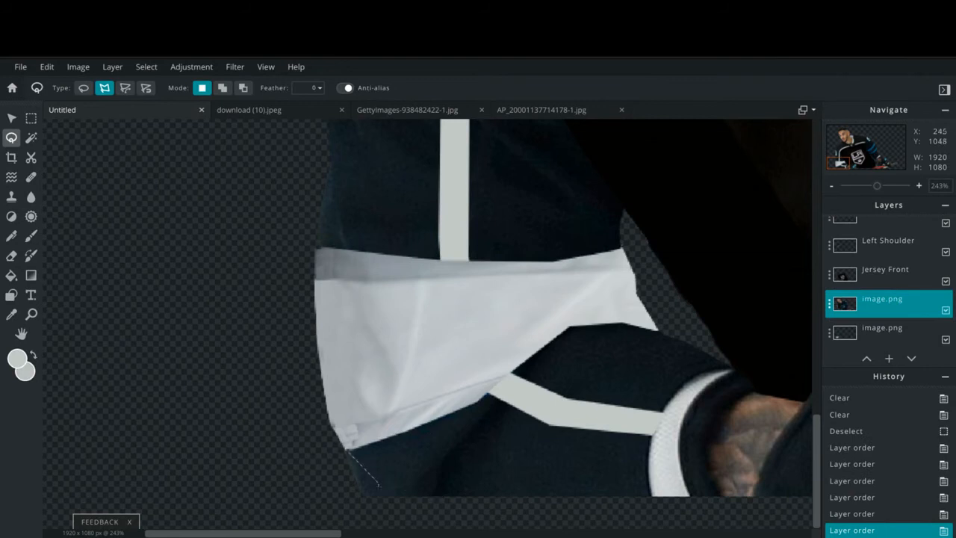
{"action": "left_click", "coordinate": [348, 447]}
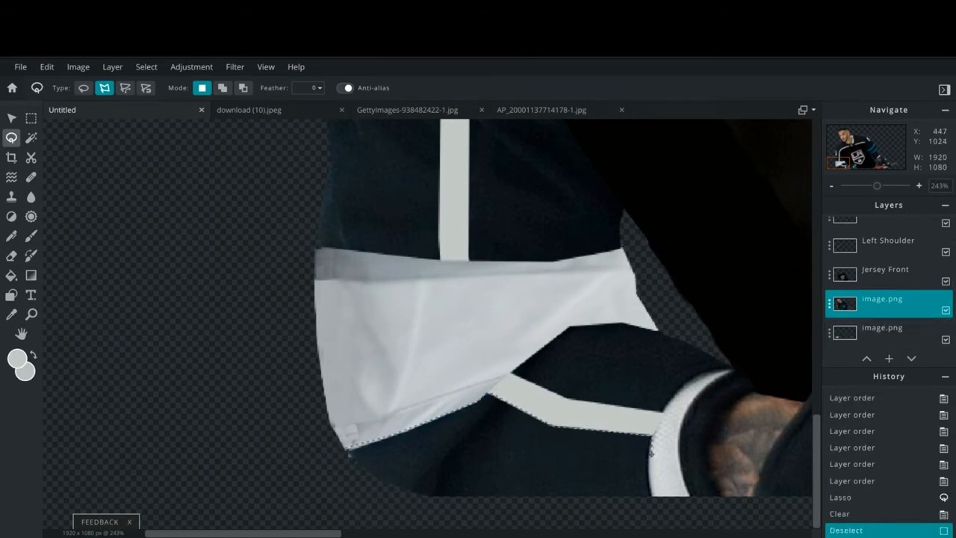
- Set a near-black foreground colour and brush over the selected lower sleeve section below the white stripe
{"action": "scroll", "coordinate": [640, 515], "scroll_direction": "up", "scroll_amount": 3}
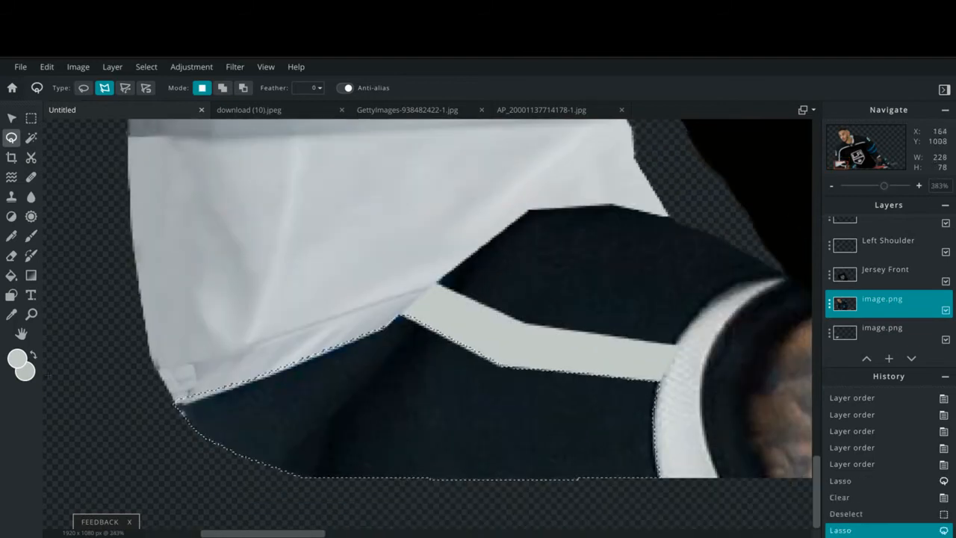
{"action": "left_click", "coordinate": [18, 359]}
{"action": "left_click", "coordinate": [587, 431]}
{"action": "left_click", "coordinate": [791, 432]}
{"action": "left_click", "coordinate": [31, 236]}
{"action": "mouse_move", "coordinate": [215, 440]}
{"action": "left_mouse_down"}
{"action": "mouse_move", "coordinate": [613, 451]}
{"action": "mouse_move", "coordinate": [299, 437]}
{"action": "left_mouse_up"}
{"action": "key", "text": "ctrl+d"}
{"action": "scroll", "coordinate": [508, 333], "scroll_direction": "down", "scroll_amount": 10}
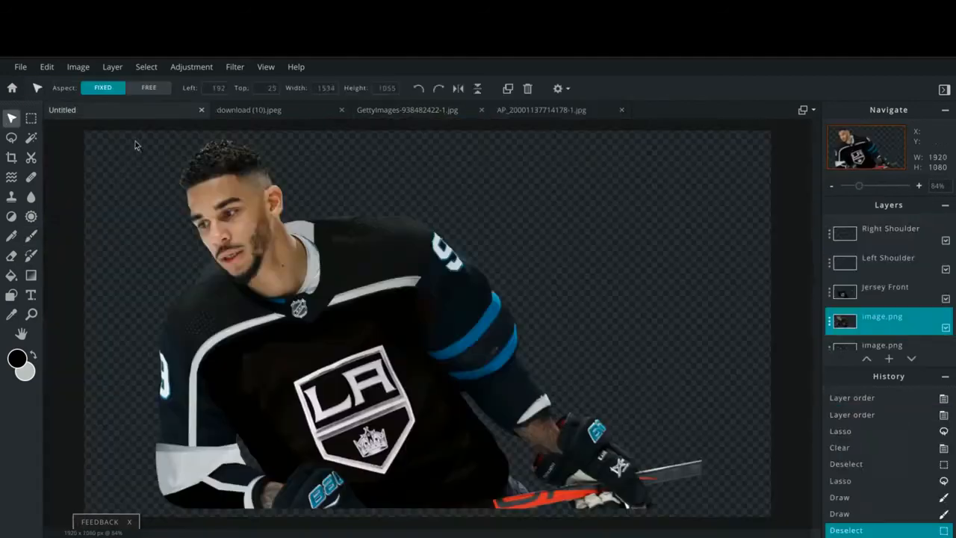
- Paste the white fabric piece over the blue stripes on the player's extended arm and distort it to fit the sleeve
{"action": "key", "text": "ctrl+v"}
{"action": "left_click_drag", "start_coordinate": [572, 316], "coordinate": [536, 381]}
{"action": "left_click_drag", "start_coordinate": [482, 377], "coordinate": [497, 325]}
{"action": "left_click", "coordinate": [46, 67]}
{"action": "left_click", "coordinate": [74, 239]}
{"action": "left_click_drag", "start_coordinate": [529, 290], "coordinate": [537, 292]}
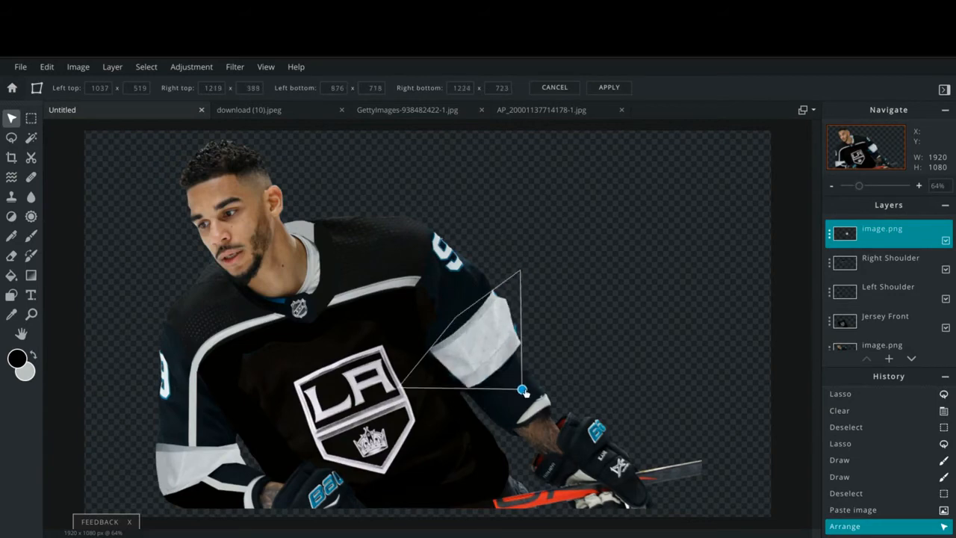
{"action": "left_click_drag", "start_coordinate": [522, 391], "coordinate": [523, 393]}
{"action": "key", "text": "v"}
{"action": "left_click", "coordinate": [772, 374]}
- Move the fabric layer beneath the player layer and clear the lassoed overhang beyond the sleeve's outer edge
{"action": "key", "text": "ctrl+bracketleft"}
{"action": "key", "text": "ctrl+bracketleft"}
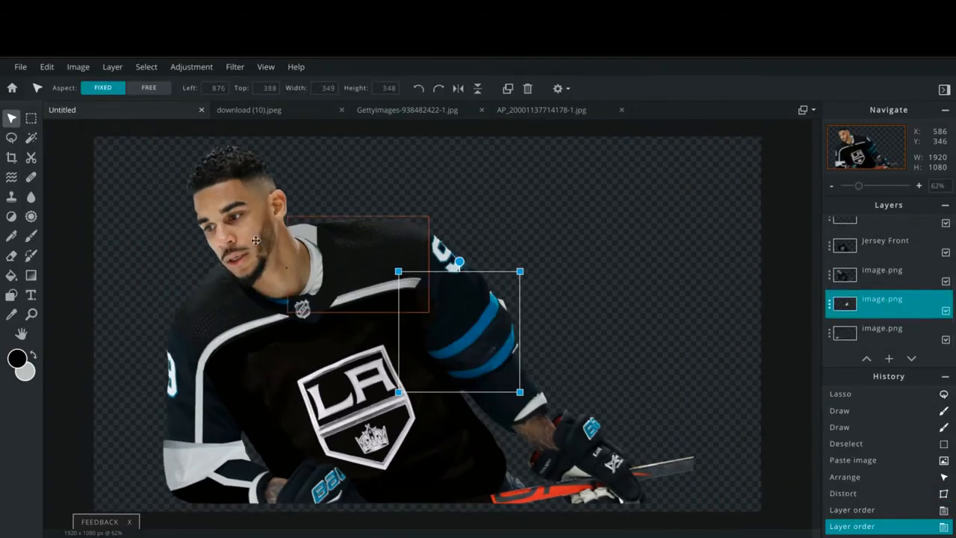
{"action": "key", "text": "l"}
{"action": "scroll", "coordinate": [476, 301], "scroll_direction": "up", "scroll_amount": 5}
{"action": "scroll", "coordinate": [523, 396], "scroll_direction": "down", "scroll_amount": 4}
{"action": "scroll", "coordinate": [538, 433], "scroll_direction": "up", "scroll_amount": 4}
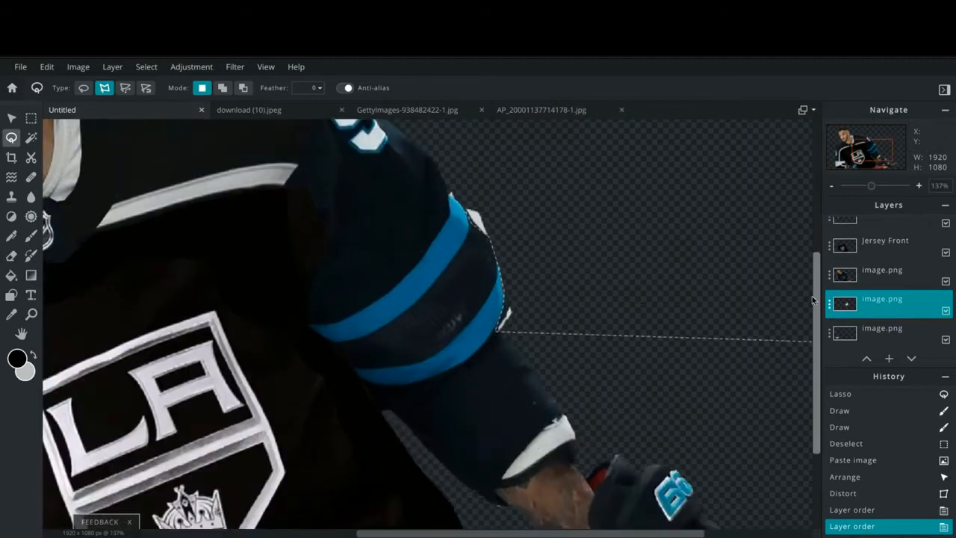
{"action": "key", "text": "Delete"}
{"action": "key", "text": "ctrl+d"}
{"action": "key", "text": "ctrl+0"}
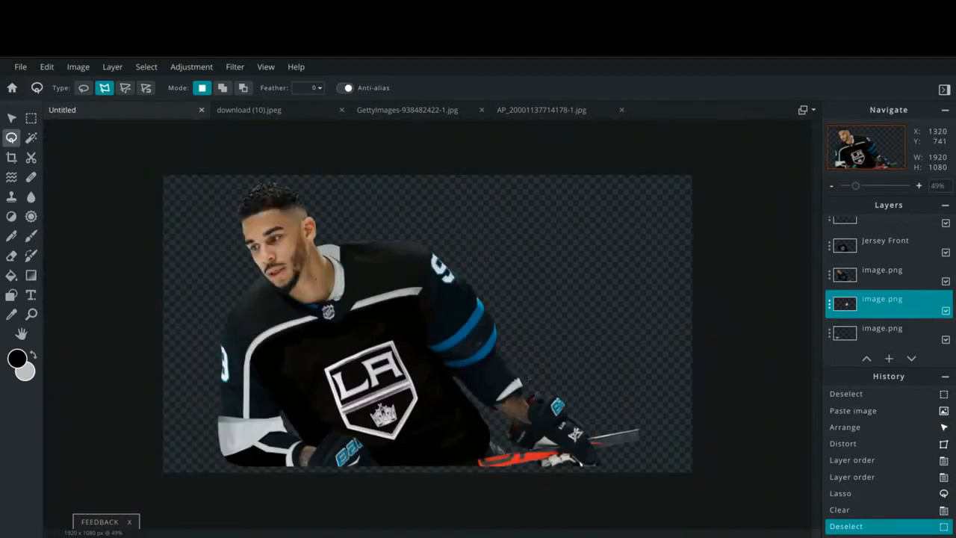
- Move the fabric layer above the player layer and make it semi-transparent
{"action": "left_click_drag", "start_coordinate": [888, 309], "coordinate": [885, 275]}
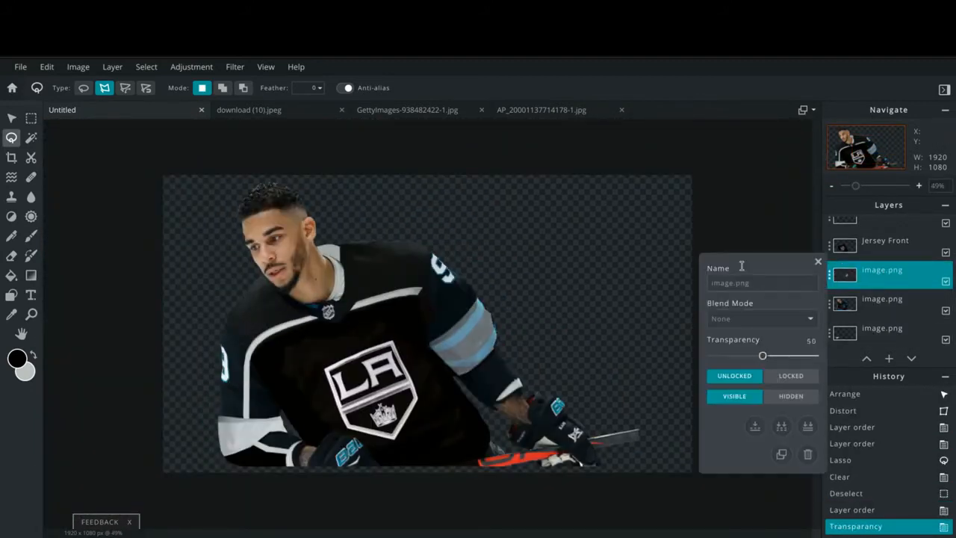
{"action": "left_click", "coordinate": [818, 261]}
{"action": "scroll", "coordinate": [578, 363], "scroll_direction": "up", "scroll_amount": 6}
{"action": "left_click", "coordinate": [830, 275]}
{"action": "left_click_drag", "start_coordinate": [762, 356], "coordinate": [775, 355]}
- Lasso and clear the excess fabric along the white band's lower inner edge
{"action": "left_click", "coordinate": [621, 381]}
{"action": "left_click", "coordinate": [515, 448]}
{"action": "left_click", "coordinate": [482, 422]}
{"action": "left_click", "coordinate": [484, 408]}
{"action": "key", "text": "Delete"}
{"action": "left_click", "coordinate": [818, 261]}
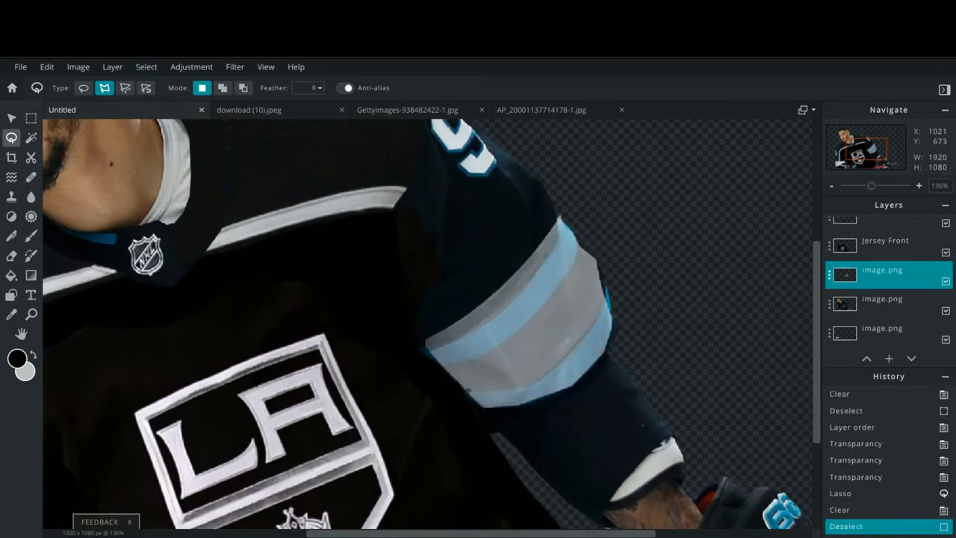
{"action": "left_click", "coordinate": [484, 409]}
{"action": "left_click", "coordinate": [466, 390]}
- Restore the fabric layer to full opacity and clone white fabric toward the band's outer edge
{"action": "left_click", "coordinate": [829, 275]}
{"action": "left_click_drag", "start_coordinate": [774, 355], "coordinate": [819, 356]}
{"action": "left_click", "coordinate": [818, 261]}
{"action": "left_click", "coordinate": [11, 197]}
{"action": "left_click", "coordinate": [555, 378]}
{"action": "left_click_drag", "start_coordinate": [564, 374], "coordinate": [611, 303]}
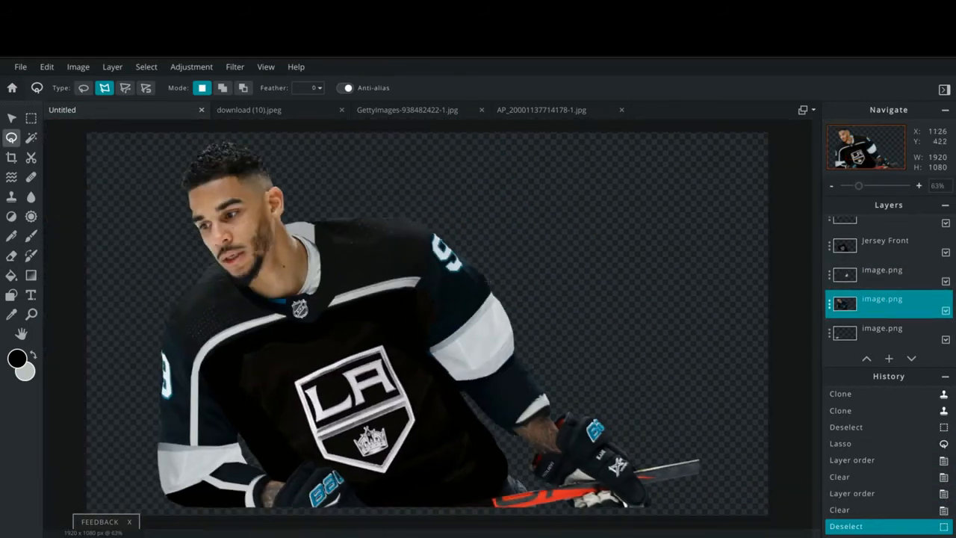
- Lasso the sliver along the arm's outer edge and clear it from both the player and fabric layers
{"action": "scroll", "coordinate": [464, 254], "scroll_direction": "up", "scroll_amount": 6}
{"action": "scroll", "coordinate": [457, 299], "scroll_direction": "down", "scroll_amount": 6}
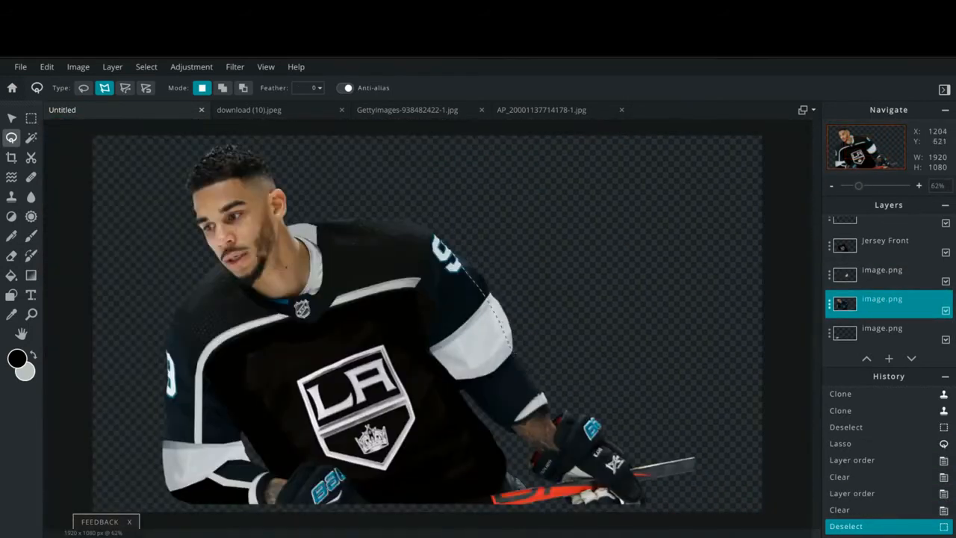
{"action": "scroll", "coordinate": [459, 293], "scroll_direction": "up", "scroll_amount": 3}
{"action": "left_click", "coordinate": [881, 272]}
{"action": "key", "text": "Delete"}
{"action": "key", "text": "ctrl+d"}
{"action": "scroll", "coordinate": [730, 307], "scroll_direction": "down", "scroll_amount": 3}
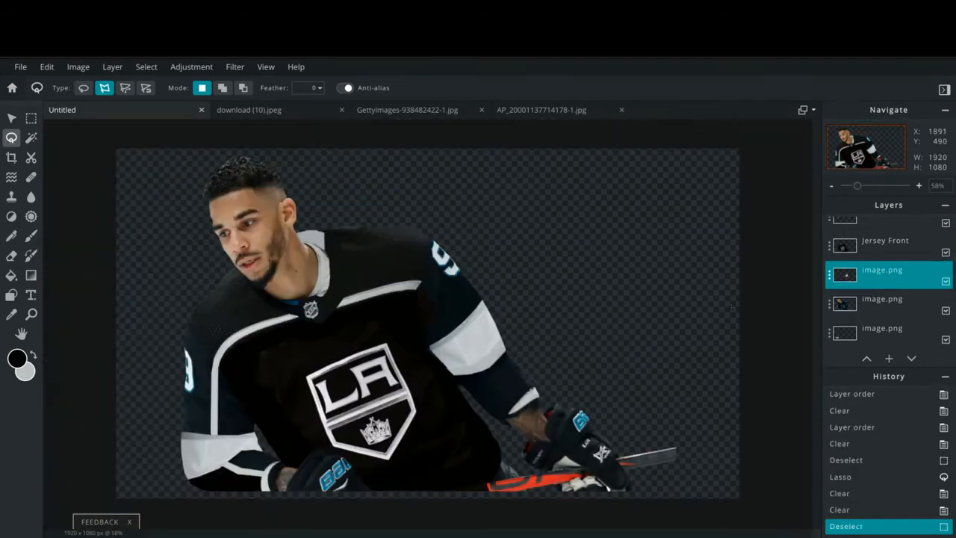
- Lasso a narrow stripe running from the end of the shoulder stripe down the sleeve to the cuff
{"action": "scroll", "coordinate": [439, 320], "scroll_direction": "up", "scroll_amount": 6}
{"action": "left_click", "coordinate": [439, 274]}
{"action": "left_click", "coordinate": [463, 292]}
{"action": "scroll", "coordinate": [498, 352], "scroll_direction": "down", "scroll_amount": 5}
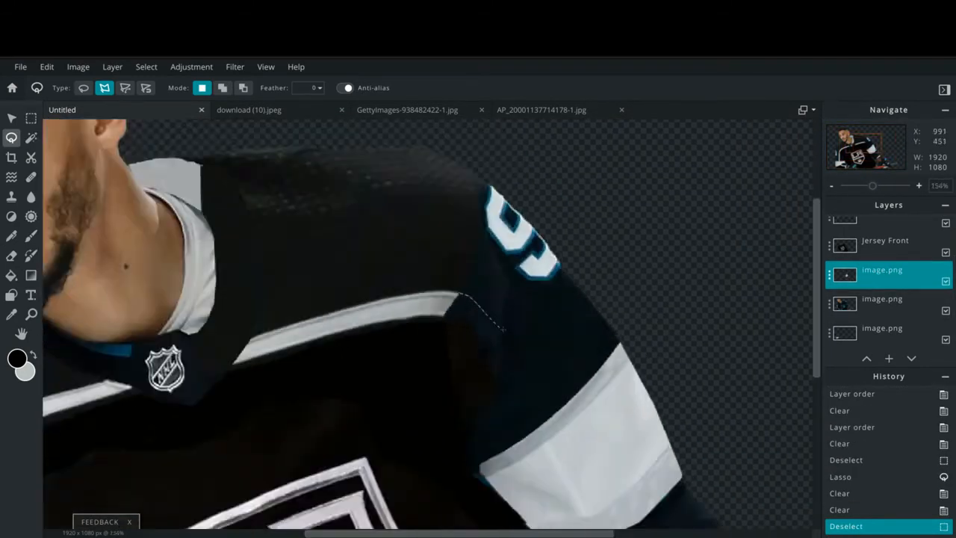
{"action": "scroll", "coordinate": [595, 506], "scroll_direction": "up", "scroll_amount": 4}
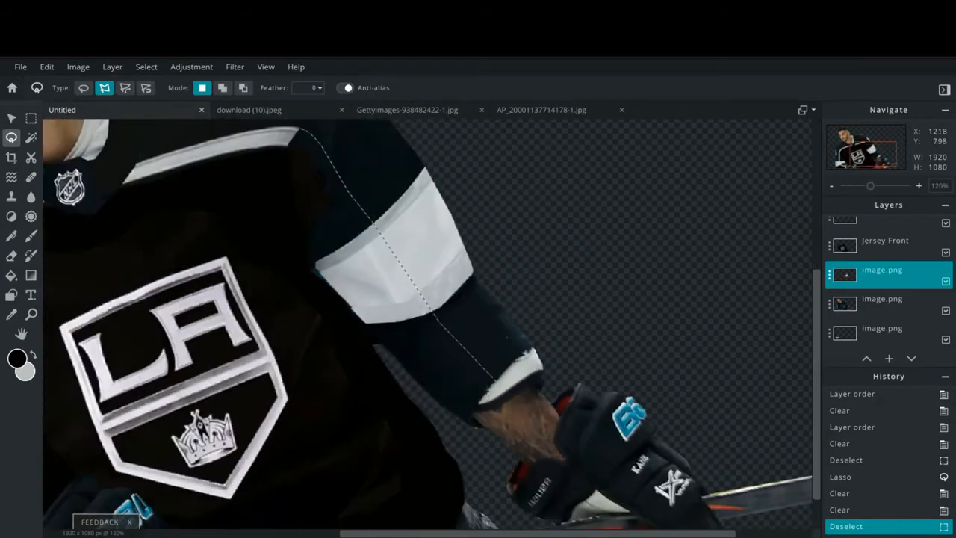
{"action": "left_click", "coordinate": [296, 129]}
{"action": "scroll", "coordinate": [296, 129], "scroll_direction": "down", "scroll_amount": 4}
- Brush the selected sleeve stripe on the player layer with a light grey sampled from the shoulder stripe and deselect
{"action": "left_click", "coordinate": [17, 358]}
{"action": "left_click", "coordinate": [587, 431]}
{"action": "left_click", "coordinate": [787, 431]}
{"action": "left_click", "coordinate": [32, 236]}
{"action": "left_click", "coordinate": [881, 299]}
{"action": "left_click_drag", "start_coordinate": [412, 282], "coordinate": [515, 403]}
{"action": "key", "text": "ctrl+z"}
{"action": "left_click", "coordinate": [17, 359]}
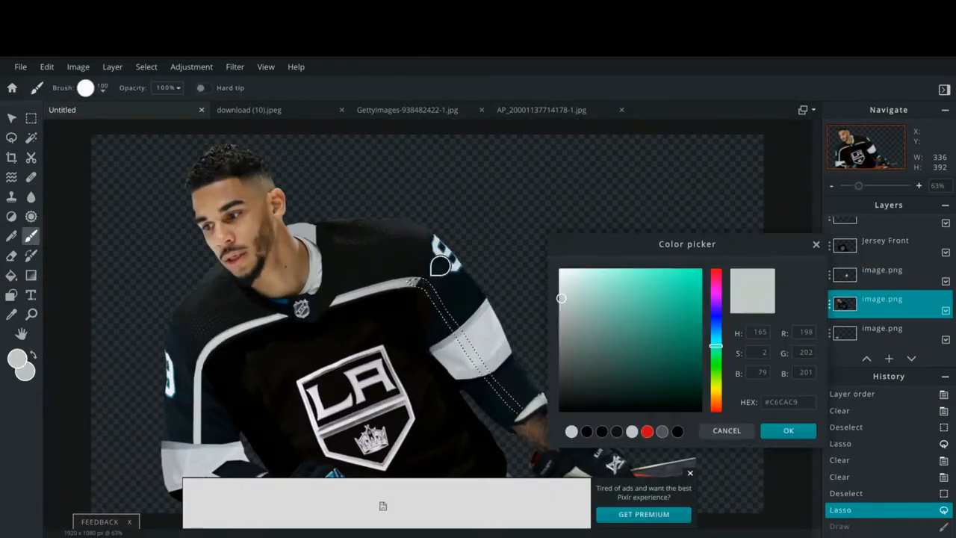
{"action": "left_click", "coordinate": [397, 285]}
{"action": "left_click", "coordinate": [788, 431]}
{"action": "left_click_drag", "start_coordinate": [426, 284], "coordinate": [517, 404]}
{"action": "left_click", "coordinate": [146, 67]}
{"action": "left_click", "coordinate": [155, 115]}
- Lasso the bend where shoulder and sleeve stripes meet and brush it grey on the player, Jersey Front and Right Shoulder layers
{"action": "scroll", "coordinate": [419, 280], "scroll_direction": "up", "scroll_amount": 8}
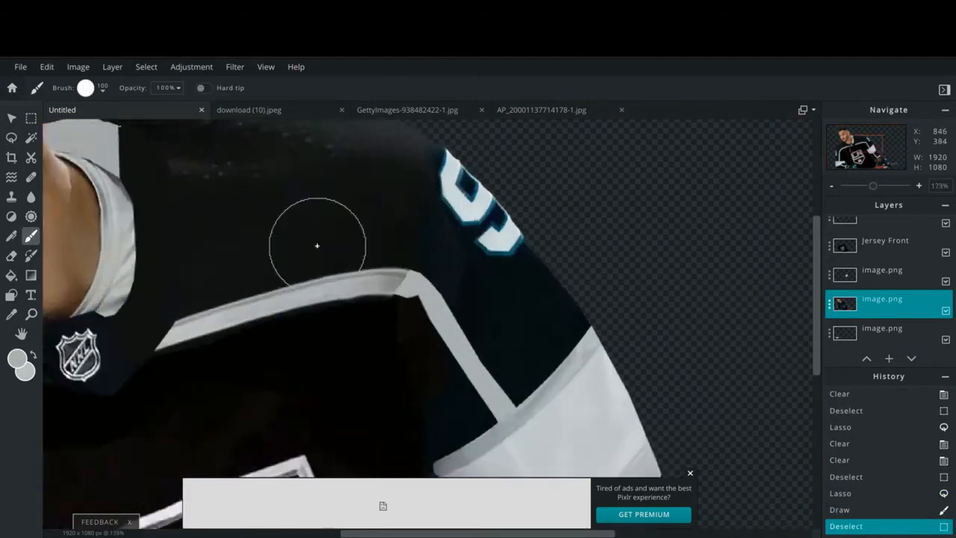
{"action": "left_click", "coordinate": [11, 137]}
{"action": "left_click", "coordinate": [104, 88]}
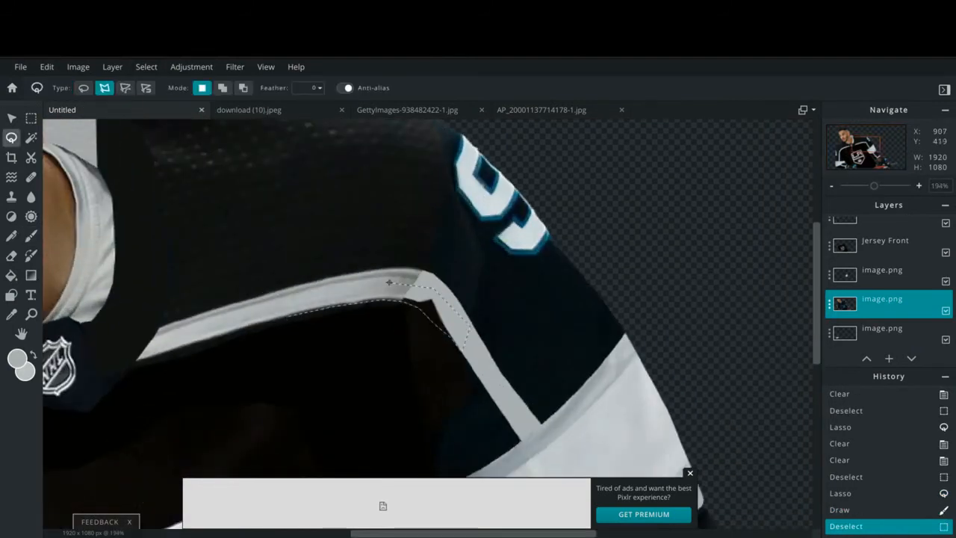
{"action": "left_click", "coordinate": [32, 236]}
{"action": "mouse_move", "coordinate": [179, 314]}
{"action": "left_mouse_down"}
{"action": "mouse_move", "coordinate": [438, 313]}
{"action": "mouse_move", "coordinate": [153, 344]}
{"action": "left_mouse_up"}
{"action": "left_click", "coordinate": [885, 286]}
{"action": "left_click", "coordinate": [881, 230]}
{"action": "left_click", "coordinate": [146, 68]}
{"action": "left_click", "coordinate": [155, 115]}
- Select the shoulder stripe on the Right Shoulder layer by colour, increase its brightness and deselect
{"action": "scroll", "coordinate": [685, 386], "scroll_direction": "down", "scroll_amount": 10}
{"action": "left_click", "coordinate": [31, 138]}
{"action": "left_click", "coordinate": [388, 304]}
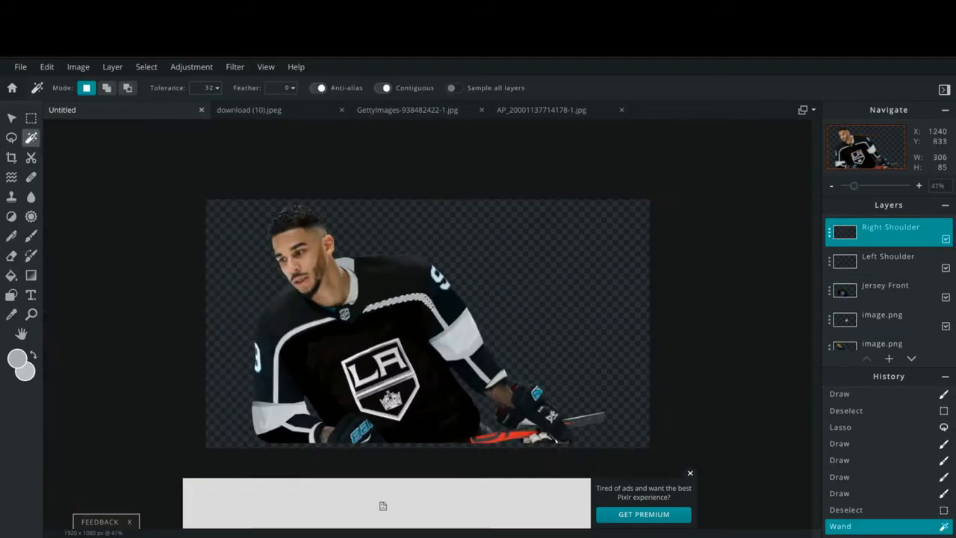
{"action": "scroll", "coordinate": [516, 321], "scroll_direction": "up", "scroll_amount": 3}
{"action": "left_click", "coordinate": [537, 298]}
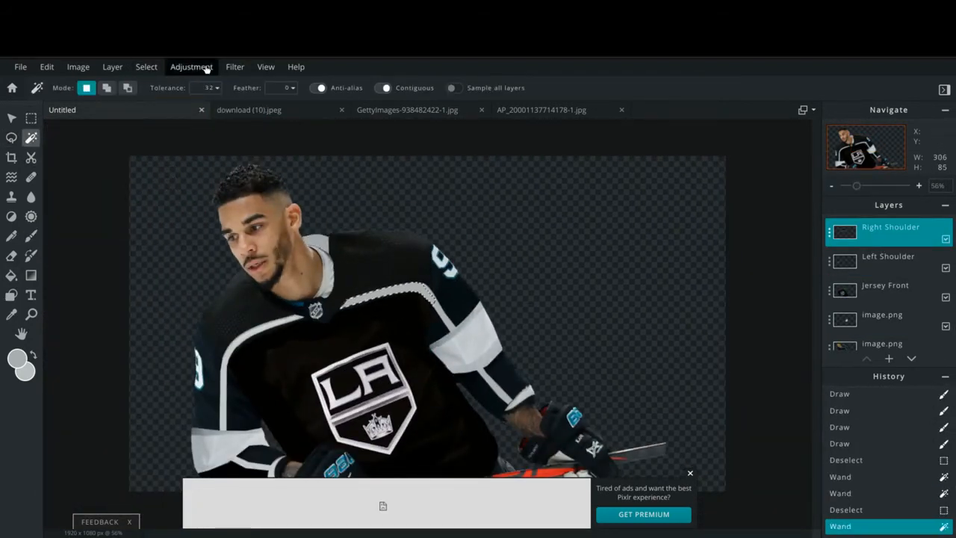
{"action": "left_click", "coordinate": [207, 69]}
{"action": "left_click", "coordinate": [217, 94]}
{"action": "left_click_drag", "start_coordinate": [688, 355], "coordinate": [705, 358]}
{"action": "left_click", "coordinate": [772, 423]}
{"action": "left_click", "coordinate": [146, 67]}
{"action": "left_click", "coordinate": [155, 112]}
{"action": "left_click", "coordinate": [885, 287]}
{"action": "left_click", "coordinate": [441, 300]}
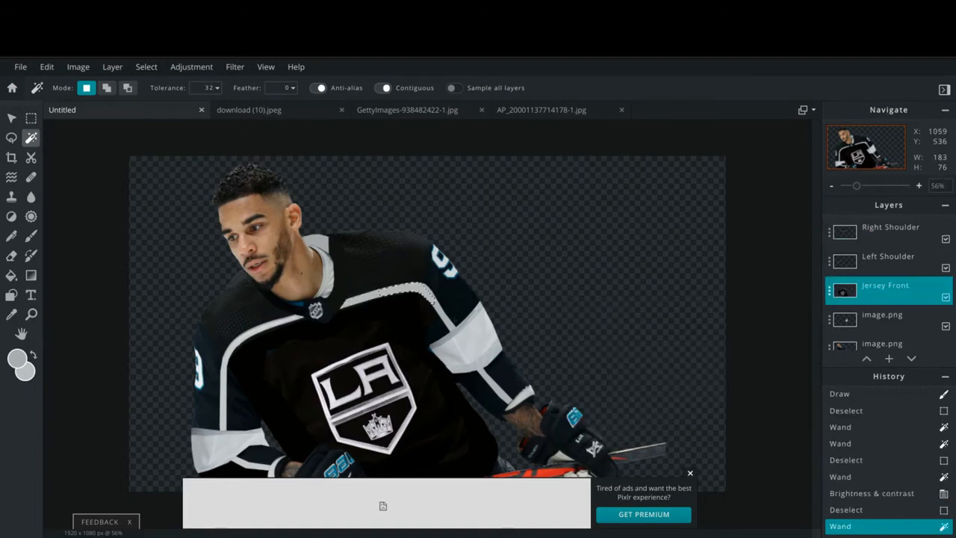
{"action": "scroll", "coordinate": [431, 310], "scroll_direction": "up", "scroll_amount": 8}
{"action": "left_click", "coordinate": [145, 67]}
{"action": "left_click", "coordinate": [155, 112]}
{"action": "left_click", "coordinate": [440, 280]}
{"action": "left_click", "coordinate": [146, 67]}
{"action": "left_click", "coordinate": [155, 112]}
- Select the sleeve stripe on the player layer by colour and raise its brightness to 14
{"action": "left_click", "coordinate": [882, 342]}
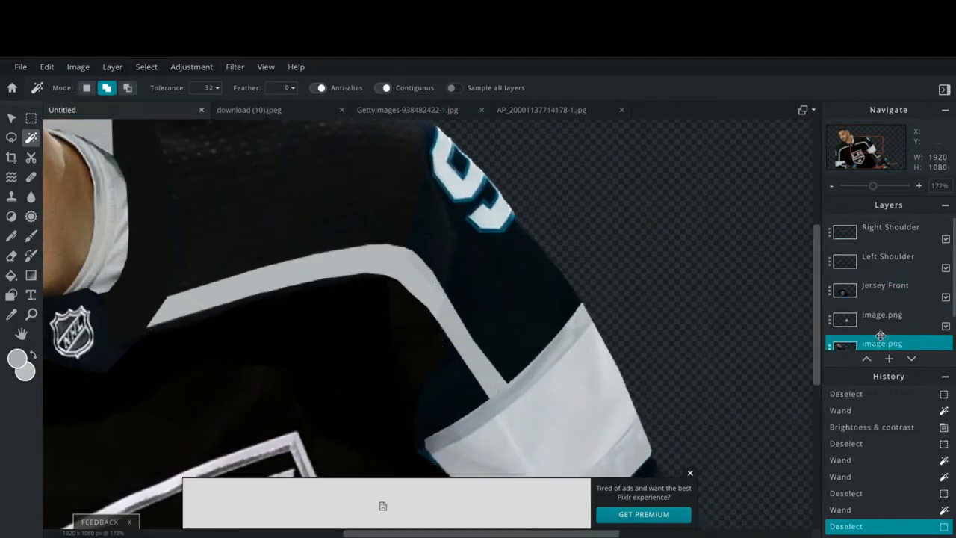
{"action": "left_click", "coordinate": [438, 297]}
{"action": "scroll", "coordinate": [435, 300], "scroll_direction": "down", "scroll_amount": 4}
{"action": "left_click", "coordinate": [194, 67]}
{"action": "left_click", "coordinate": [217, 94]}
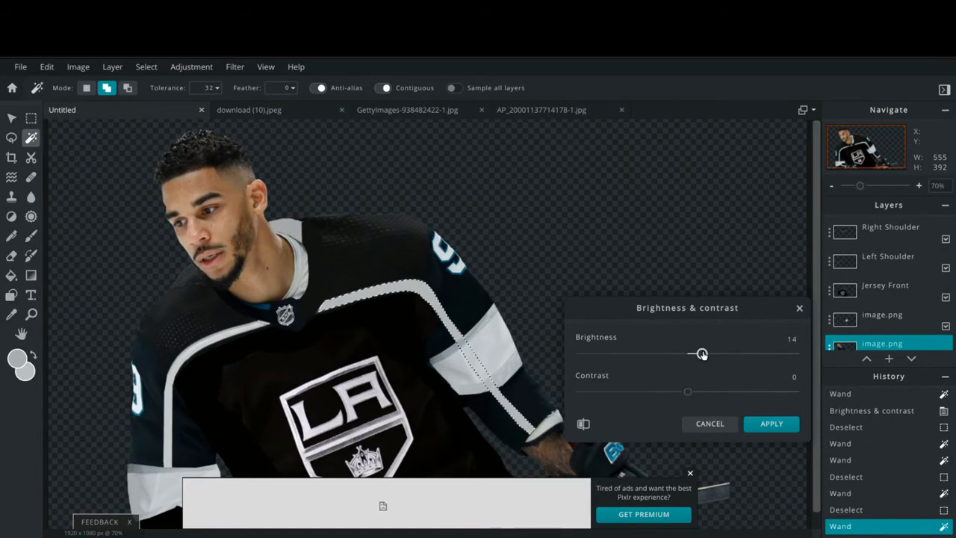
{"action": "left_click", "coordinate": [771, 424]}
{"action": "left_click", "coordinate": [489, 373]}
{"action": "key", "text": "ctrl+d"}
{"action": "scroll", "coordinate": [575, 437], "scroll_direction": "up", "scroll_amount": 8}
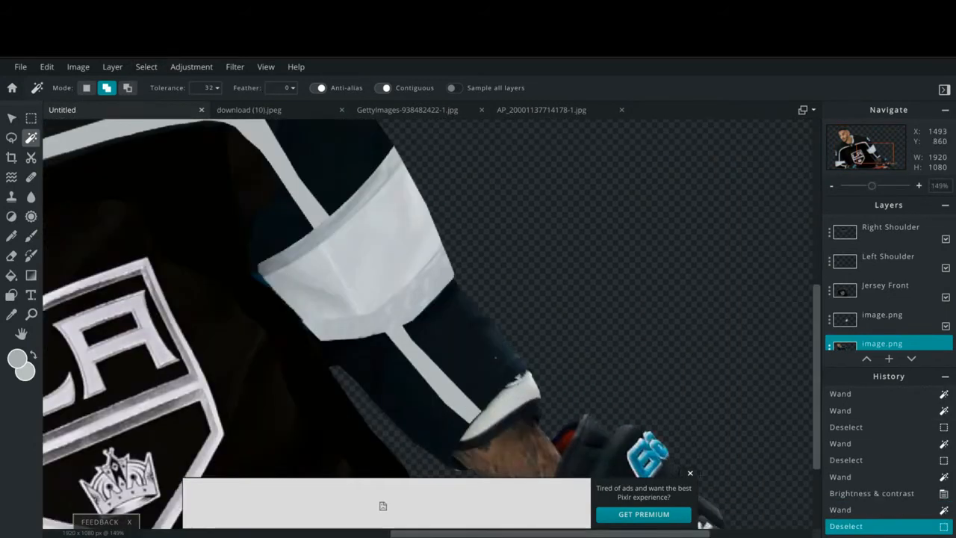
{"action": "left_click", "coordinate": [474, 339]}
{"action": "left_click", "coordinate": [146, 68]}
{"action": "left_click", "coordinate": [155, 128]}
{"action": "left_click", "coordinate": [146, 68]}
{"action": "left_click", "coordinate": [155, 112]}
- Lasso a band just above the sleeve cuff and brush it light grey on the Jersey Front layer
{"action": "left_click", "coordinate": [11, 138]}
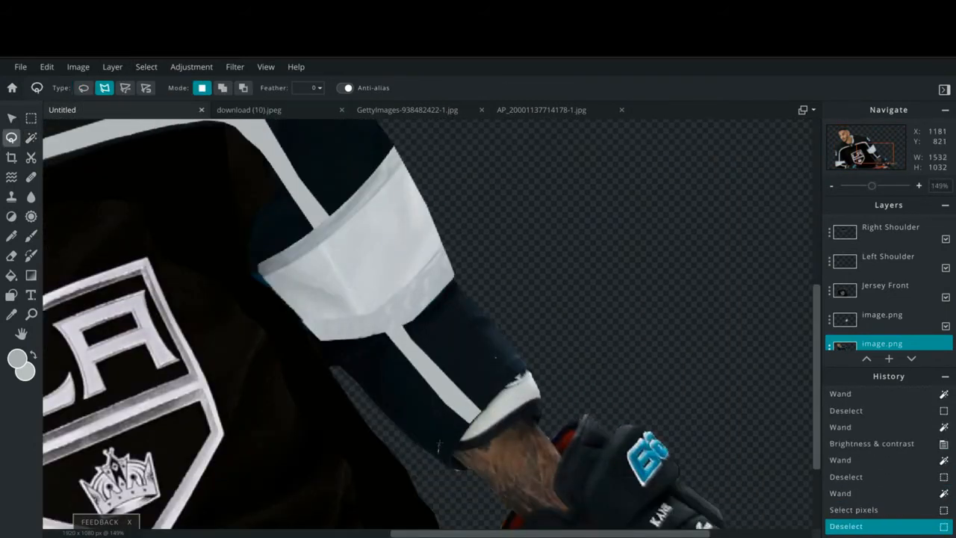
{"action": "left_click", "coordinate": [17, 359]}
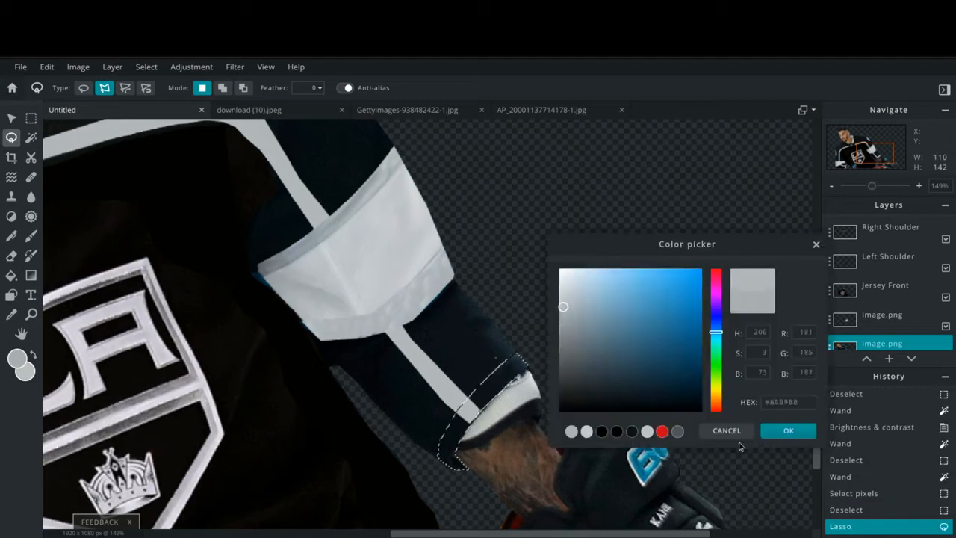
{"action": "left_click", "coordinate": [787, 431]}
{"action": "left_click", "coordinate": [885, 288]}
{"action": "left_click", "coordinate": [31, 236]}
{"action": "left_click_drag", "start_coordinate": [456, 448], "coordinate": [484, 387]}
{"action": "left_click", "coordinate": [145, 67]}
{"action": "left_click", "coordinate": [155, 112]}
{"action": "scroll", "coordinate": [668, 377], "scroll_direction": "down", "scroll_amount": 8}
{"action": "key", "text": "v"}
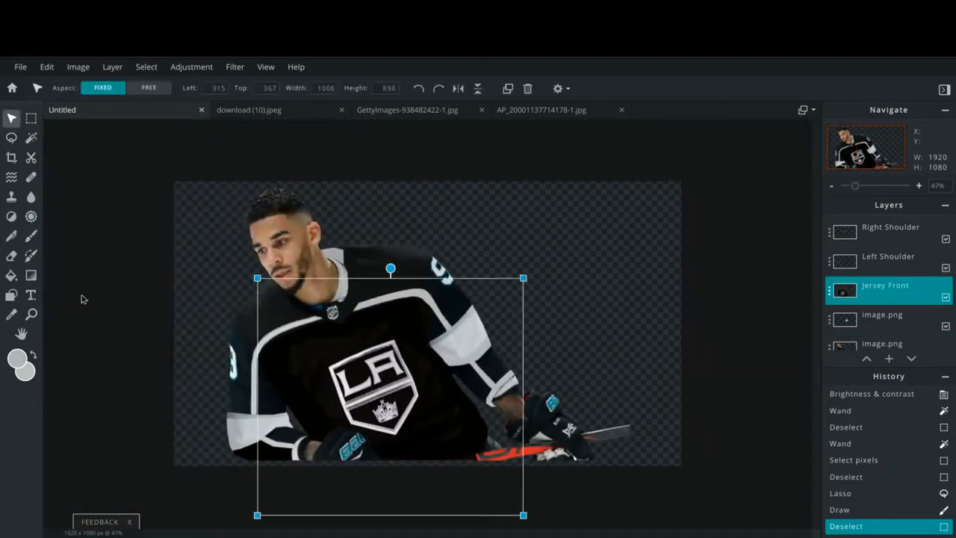
{"action": "left_click", "coordinate": [613, 259]}
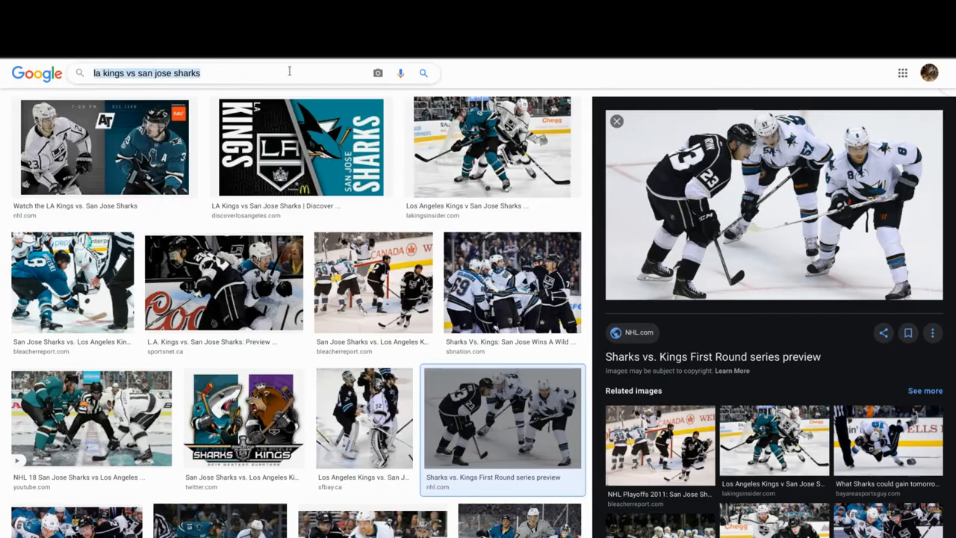
- Fill the black number 9 with light grey and add a light grey outline of size 11
{"action": "left_click", "coordinate": [20, 66]}
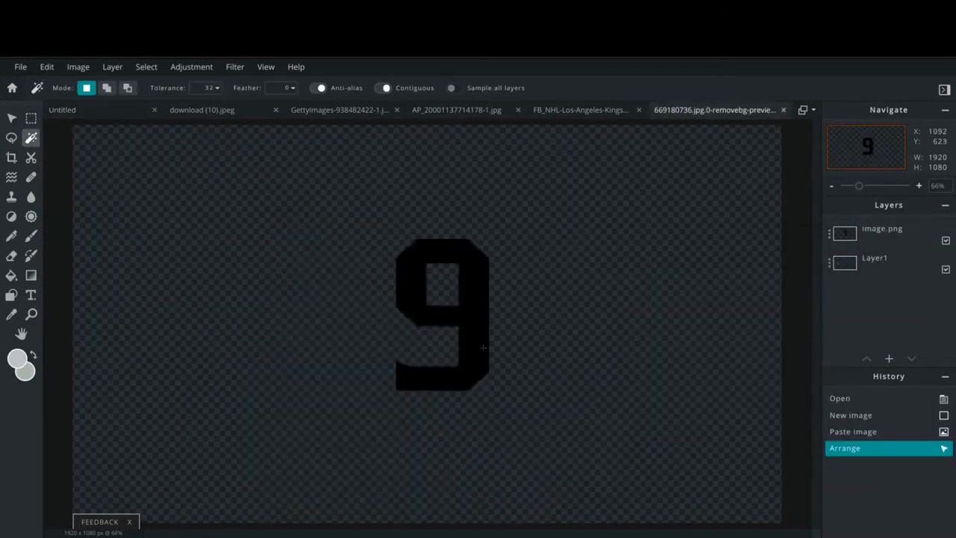
{"action": "key", "text": "g"}
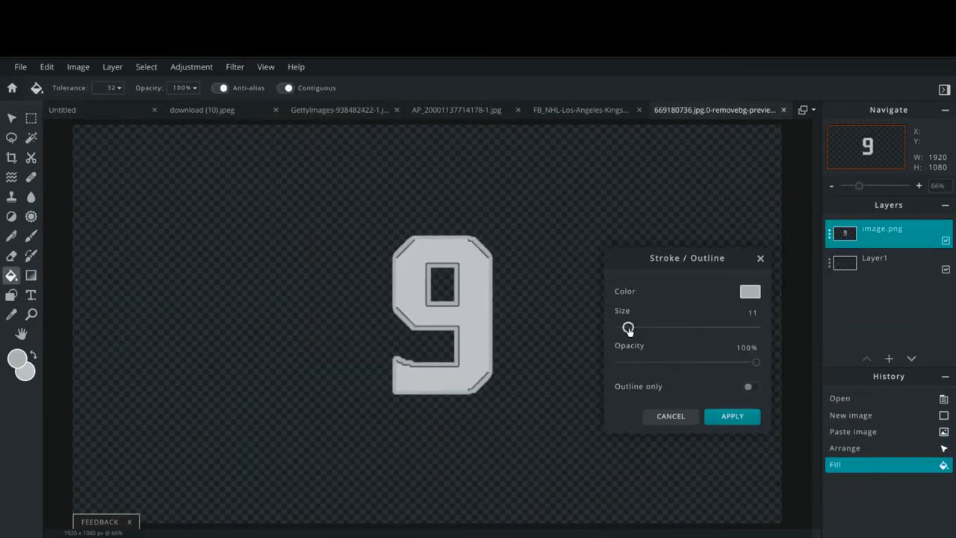
{"action": "left_click", "coordinate": [732, 416]}
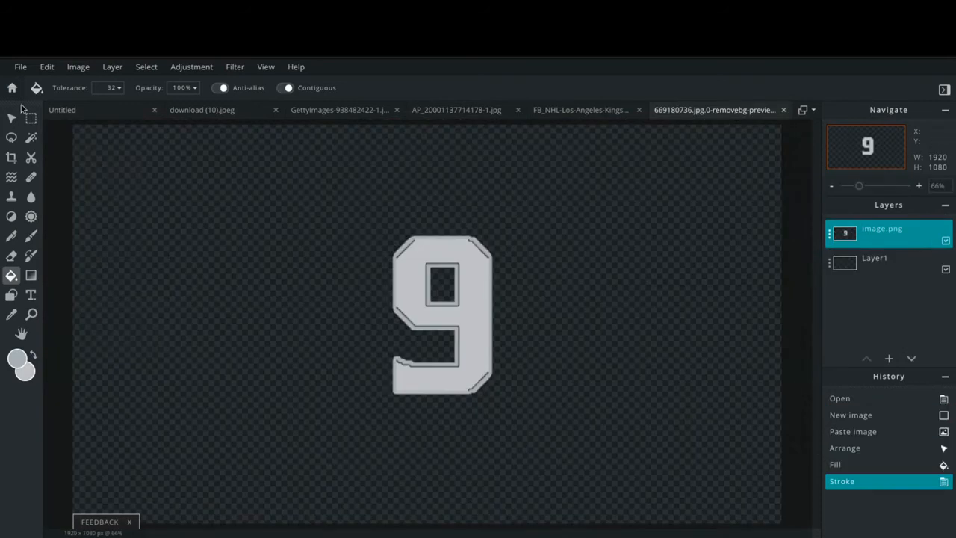
- Distort the pasted 9 to fit the upper sleeve below the old numeral and name its layer "right number"
{"action": "key", "text": "v"}
{"action": "left_click_drag", "start_coordinate": [421, 359], "coordinate": [399, 376]}
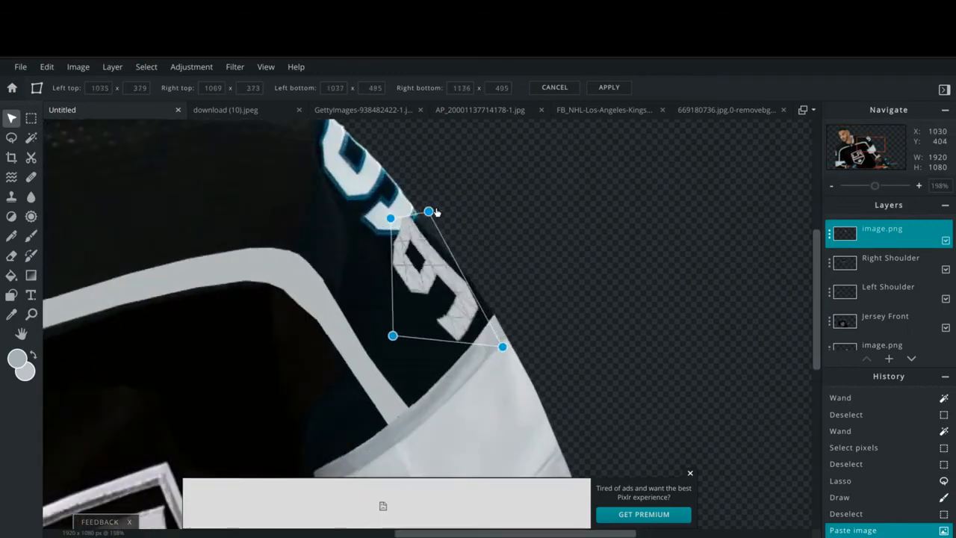
{"action": "left_click_drag", "start_coordinate": [441, 278], "coordinate": [442, 273]}
{"action": "left_click", "coordinate": [610, 88]}
{"action": "left_click", "coordinate": [830, 234]}
{"action": "left_click", "coordinate": [818, 220]}
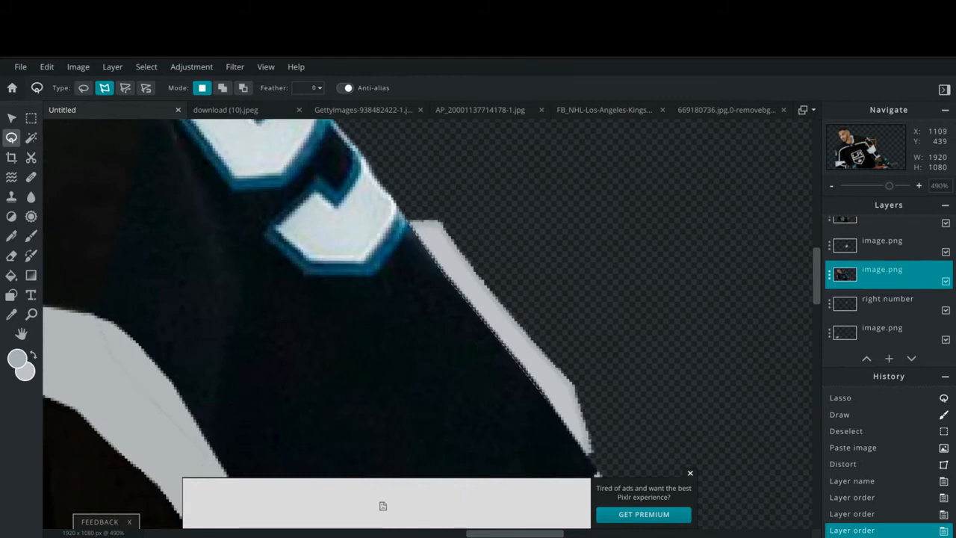
- Try to clear the new number's overhang past the sleeve edge, and revert to the earlier lasso selection
{"action": "left_click_drag", "start_coordinate": [884, 303], "coordinate": [883, 280]}
{"action": "key", "text": "Delete"}
{"action": "key", "text": "ctrl+d"}
{"action": "left_click", "coordinate": [861, 497]}
{"action": "left_click", "coordinate": [862, 481]}
{"action": "left_click", "coordinate": [866, 498]}
{"action": "left_click", "coordinate": [871, 515]}
{"action": "left_click", "coordinate": [886, 303]}
{"action": "left_click", "coordinate": [897, 498]}
{"action": "left_click", "coordinate": [848, 481]}
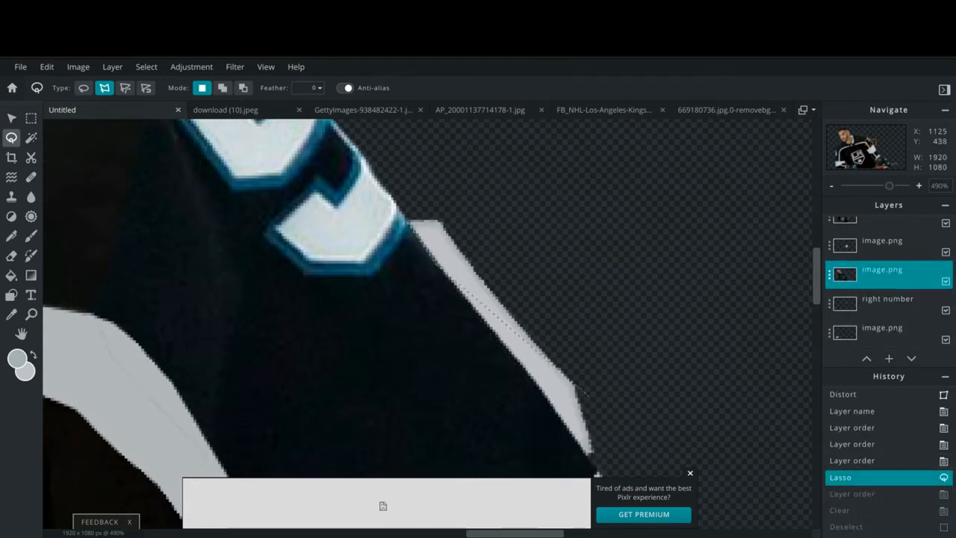
- Clear the selected edge area on the player layer, raise "right number" above it and clear the number's overhang
{"action": "key", "text": "Delete"}
{"action": "left_click_drag", "start_coordinate": [887, 303], "coordinate": [885, 277]}
{"action": "key", "text": "Delete"}
{"action": "key", "text": "ctrl+d"}
{"action": "scroll", "coordinate": [551, 250], "scroll_direction": "down", "scroll_amount": 5}
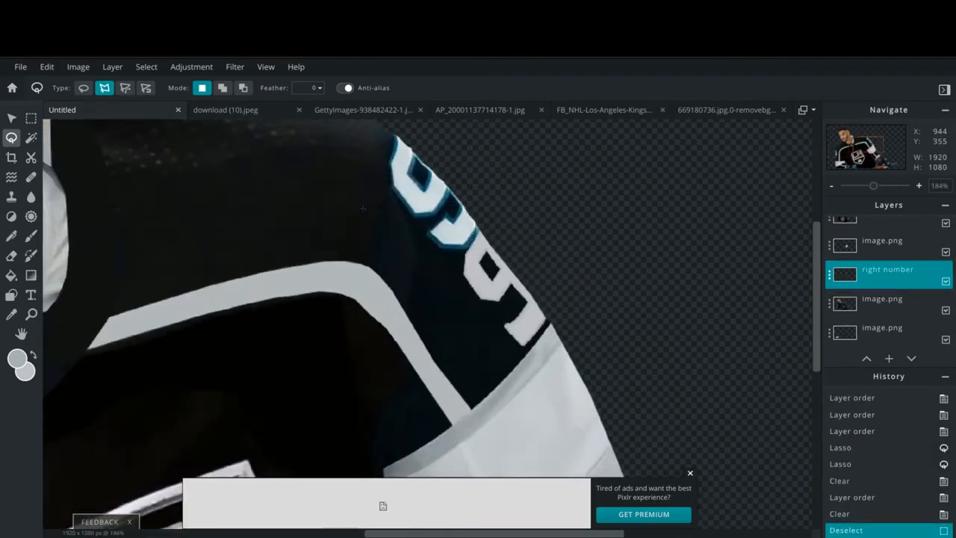
- Lasso the upper sleeve area around the old numeral and set a near-black foreground colour
{"action": "left_click_drag", "start_coordinate": [360, 202], "coordinate": [350, 298]}
{"action": "left_click", "coordinate": [349, 204]}
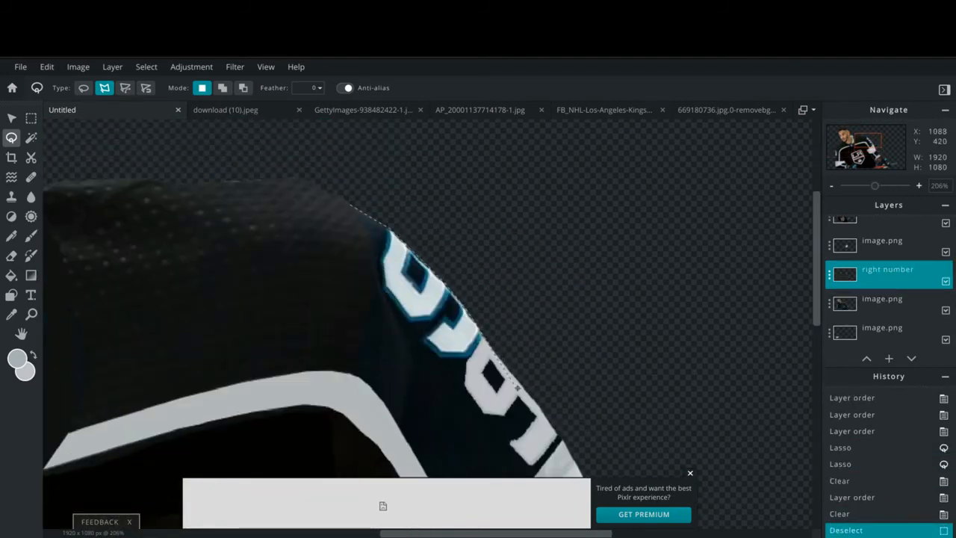
{"action": "scroll", "coordinate": [517, 388], "scroll_direction": "down", "scroll_amount": 3}
{"action": "scroll", "coordinate": [457, 378], "scroll_direction": "up", "scroll_amount": 3}
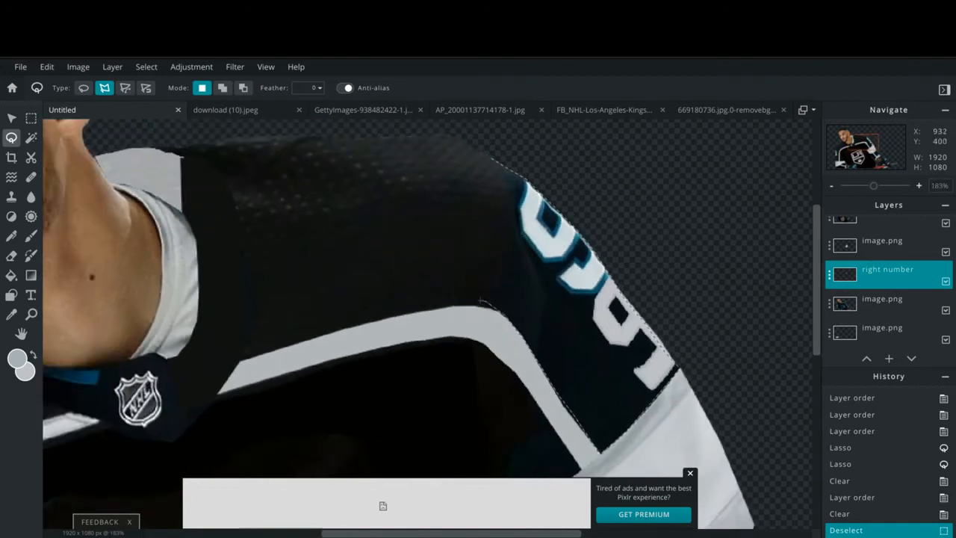
{"action": "left_click", "coordinate": [17, 360]}
{"action": "left_click", "coordinate": [791, 432]}
- Brush near-black over the old numeral on the player layer and the shoulder layer within the selection, then deselect
{"action": "left_click", "coordinate": [31, 236]}
{"action": "mouse_move", "coordinate": [559, 324]}
{"action": "left_mouse_down"}
{"action": "mouse_move", "coordinate": [531, 289]}
{"action": "mouse_move", "coordinate": [598, 299]}
{"action": "left_mouse_up"}
{"action": "key", "text": "ctrl+z"}
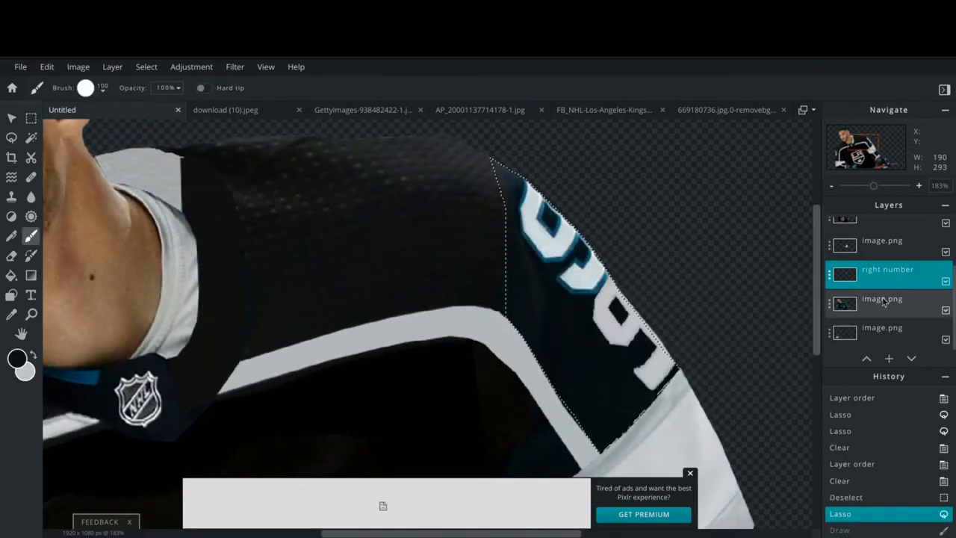
{"action": "left_click", "coordinate": [885, 304]}
{"action": "left_click_drag", "start_coordinate": [617, 353], "coordinate": [528, 206]}
{"action": "scroll", "coordinate": [886, 288], "scroll_direction": "up", "scroll_amount": 3}
{"action": "left_click", "coordinate": [885, 229]}
{"action": "left_click_drag", "start_coordinate": [579, 233], "coordinate": [534, 196]}
{"action": "scroll", "coordinate": [885, 287], "scroll_direction": "down", "scroll_amount": 2}
{"action": "left_click", "coordinate": [153, 68]}
{"action": "left_click", "coordinate": [160, 104]}
{"action": "scroll", "coordinate": [700, 316], "scroll_direction": "down", "scroll_amount": 4}
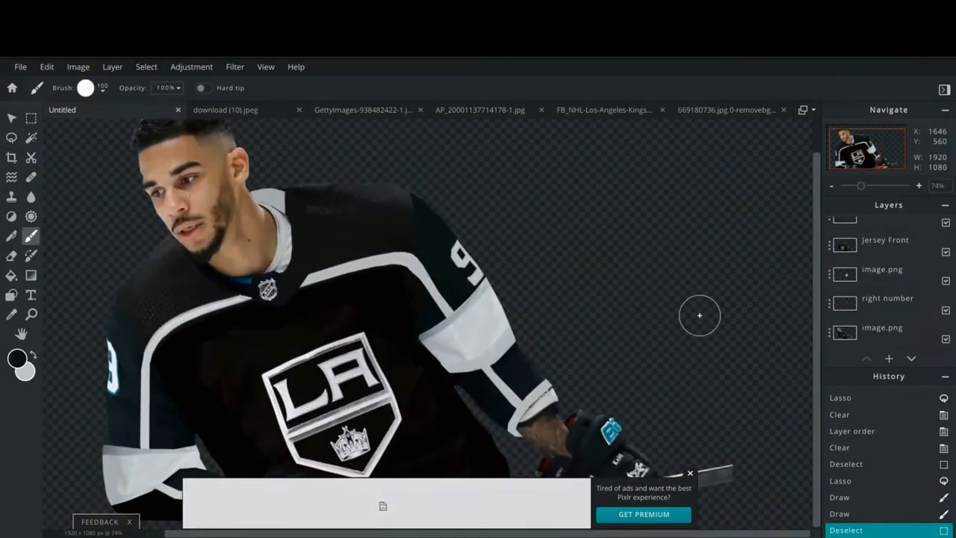
- Slightly lower the brightness of the shoulder piece on the far sleeve's side so its stripe turns greyer
{"action": "left_click", "coordinate": [11, 118]}
{"action": "scroll", "coordinate": [931, 280], "scroll_direction": "up", "scroll_amount": 2}
{"action": "left_click", "coordinate": [191, 67]}
{"action": "left_click", "coordinate": [206, 86]}
{"action": "left_click_drag", "start_coordinate": [688, 353], "coordinate": [657, 353]}
{"action": "left_click", "coordinate": [771, 424]}
{"action": "left_click", "coordinate": [254, 232]}
{"action": "left_click", "coordinate": [11, 137]}
{"action": "scroll", "coordinate": [260, 186], "scroll_direction": "up", "scroll_amount": 3}
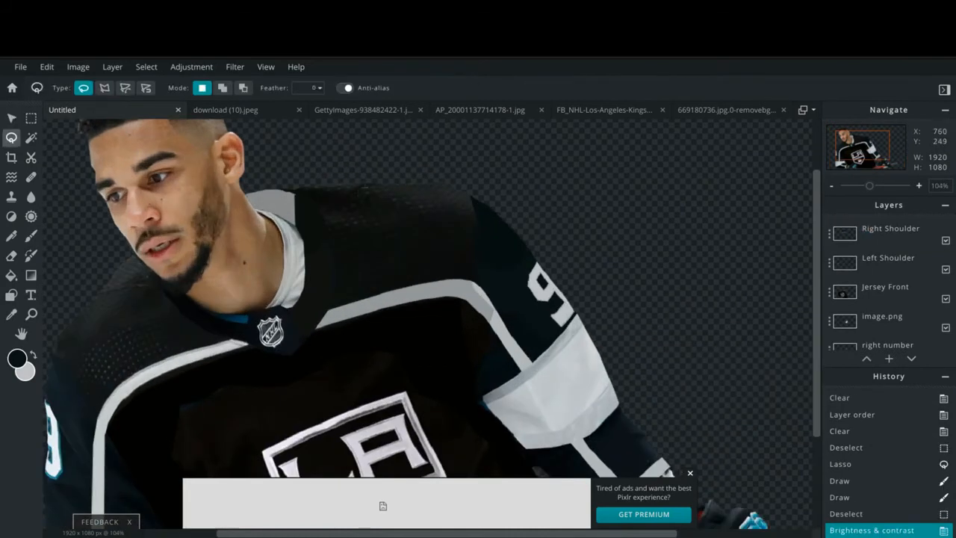
{"action": "left_click", "coordinate": [374, 184]}
{"action": "scroll", "coordinate": [880, 305], "scroll_direction": "down", "scroll_amount": 2}
{"action": "left_click", "coordinate": [880, 304]}
{"action": "left_click", "coordinate": [191, 68]}
{"action": "left_click", "coordinate": [205, 86]}
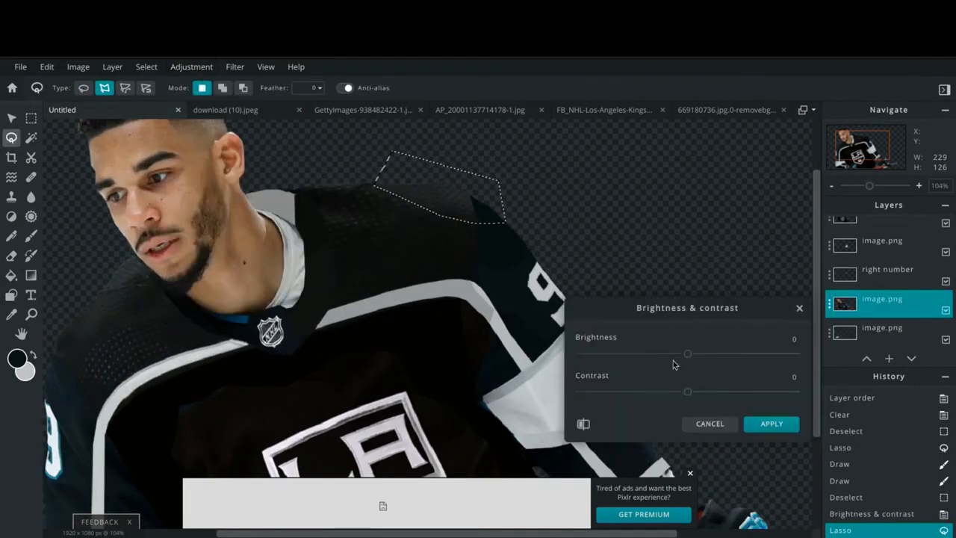
{"action": "left_click_drag", "start_coordinate": [795, 353], "coordinate": [581, 353]}
{"action": "left_click", "coordinate": [710, 424]}
{"action": "left_click", "coordinate": [145, 67]}
{"action": "left_click", "coordinate": [156, 103]}
- Lasso the upper shoulder patch beside the numbered sleeve and apply a brightness adjustment to it on the player layer
{"action": "scroll", "coordinate": [403, 284], "scroll_direction": "down", "scroll_amount": 5}
{"action": "scroll", "coordinate": [426, 277], "scroll_direction": "up", "scroll_amount": 5}
{"action": "left_click", "coordinate": [349, 192]}
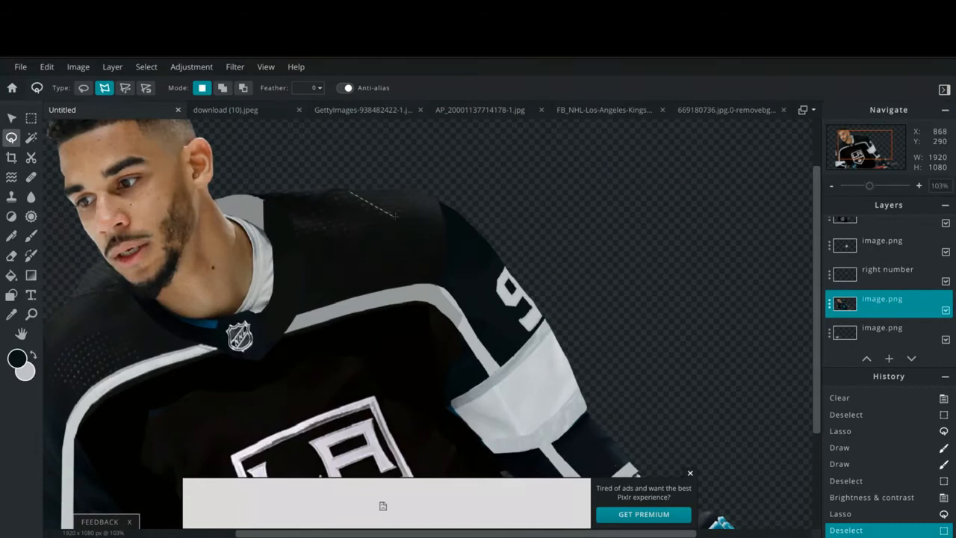
{"action": "left_click", "coordinate": [191, 68]}
{"action": "left_click", "coordinate": [205, 87]}
{"action": "left_click_drag", "start_coordinate": [687, 354], "coordinate": [874, 356]}
{"action": "left_click", "coordinate": [778, 425]}
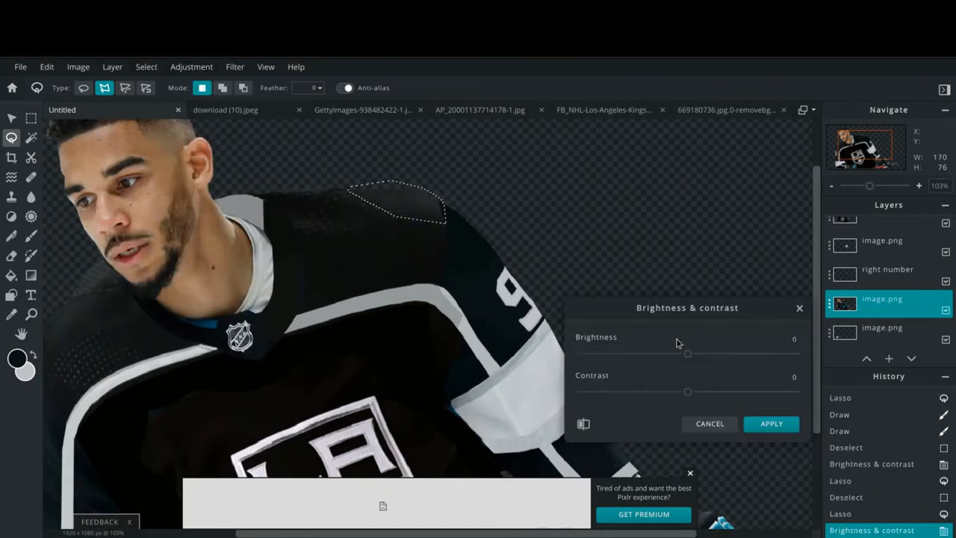
{"action": "left_click", "coordinate": [770, 423]}
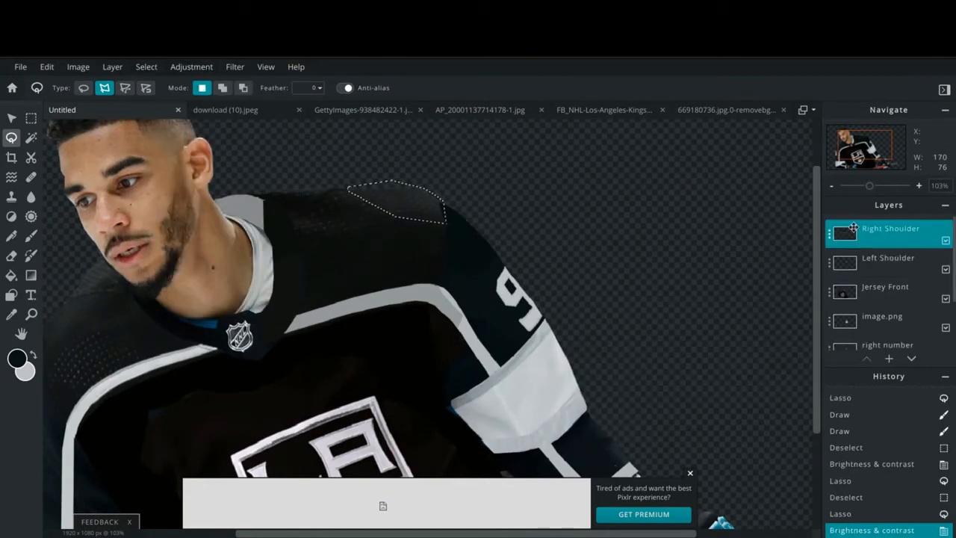
- Lower the brightness of the selected patch on the "Right Shoulder" layer to about -53 and clear the selection
{"action": "left_click", "coordinate": [191, 67]}
{"action": "left_click", "coordinate": [205, 86]}
{"action": "left_click_drag", "start_coordinate": [687, 353], "coordinate": [594, 354]}
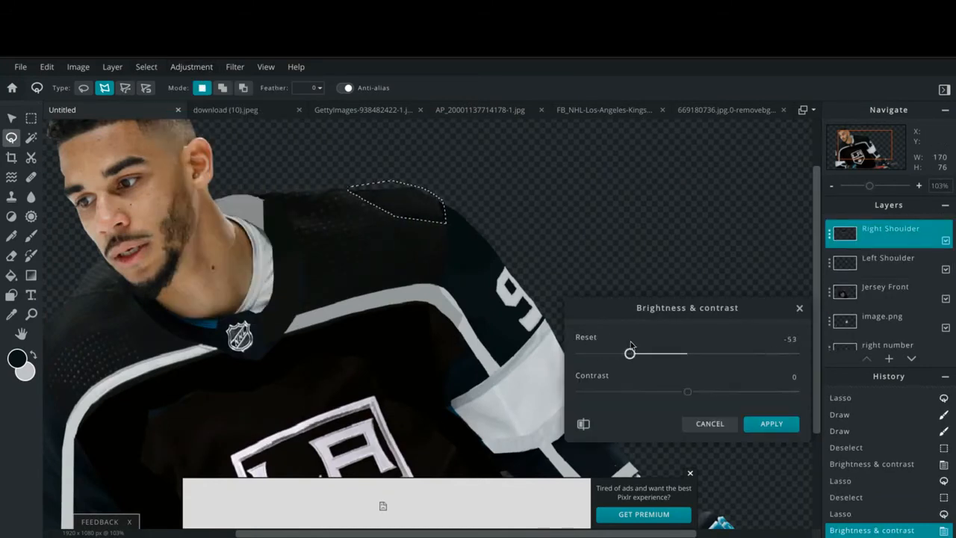
{"action": "left_click", "coordinate": [771, 424]}
{"action": "key", "text": "ctrl+d"}
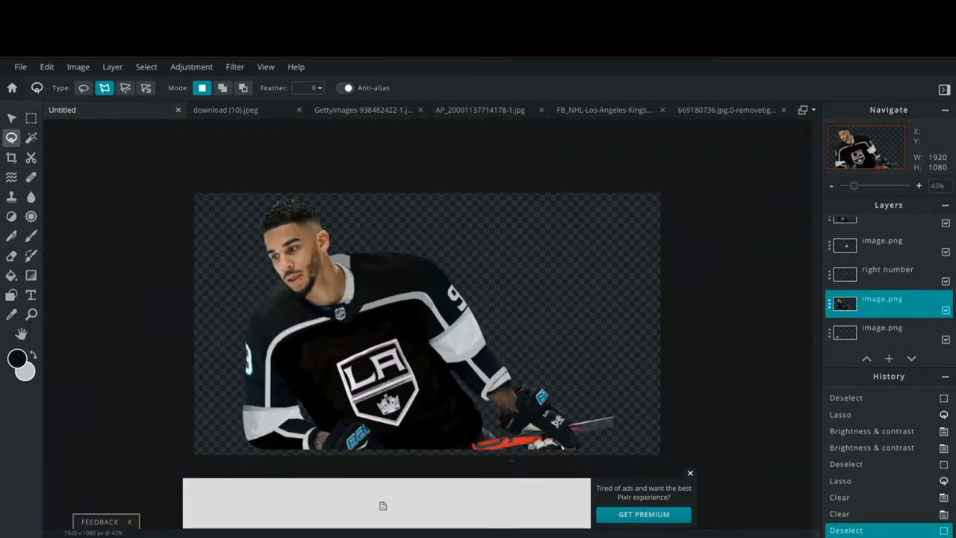
- Scale and distort the pasted grey 9 to fit the other sleeve below the old numeral, placing its layer above the player layer
{"action": "scroll", "coordinate": [264, 359], "scroll_direction": "up", "scroll_amount": 5}
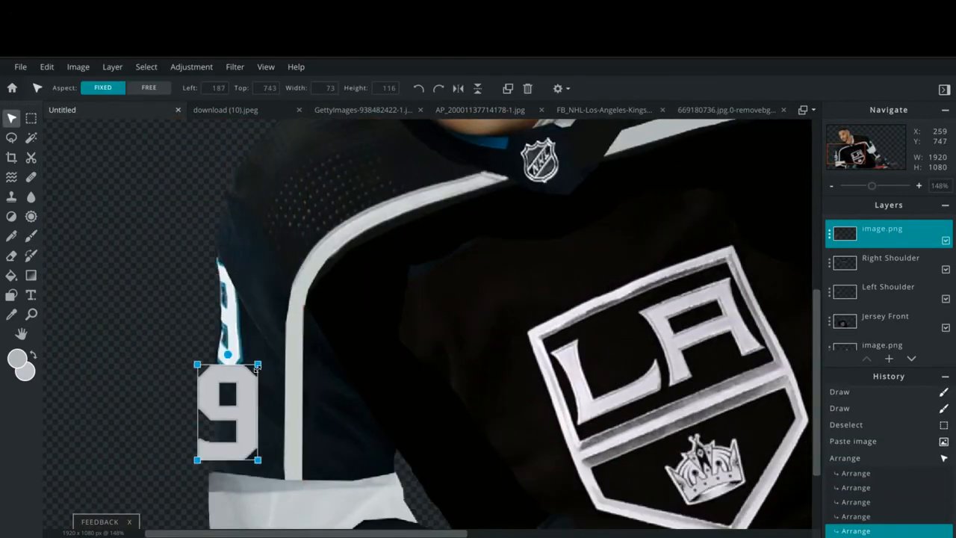
{"action": "left_click_drag", "start_coordinate": [197, 460], "coordinate": [203, 437]}
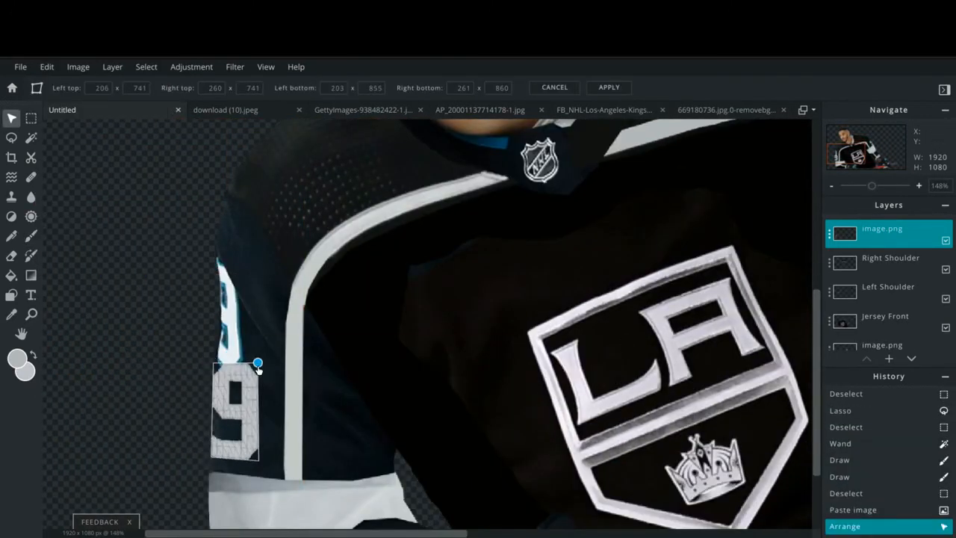
{"action": "scroll", "coordinate": [211, 458], "scroll_direction": "down", "scroll_amount": 3}
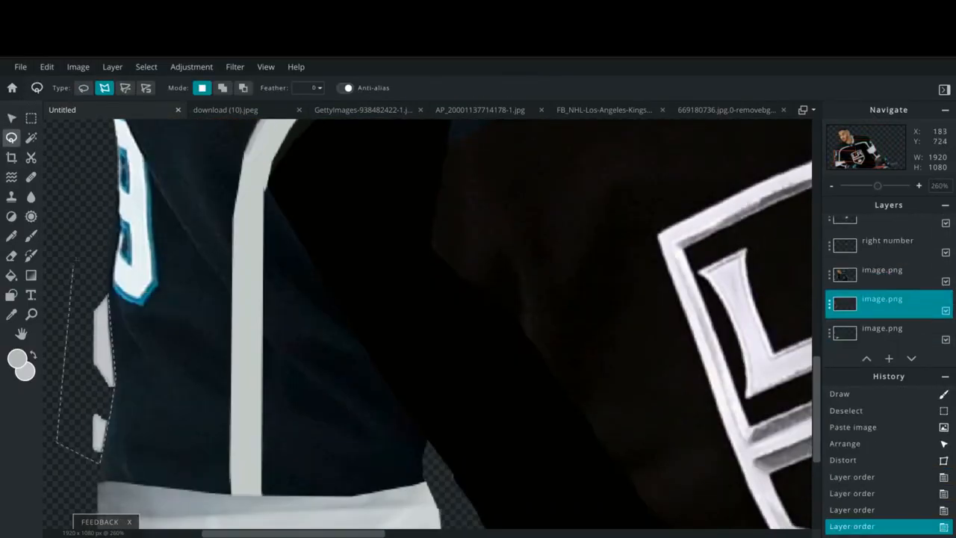
{"action": "key", "text": "ctrl+bracketright"}
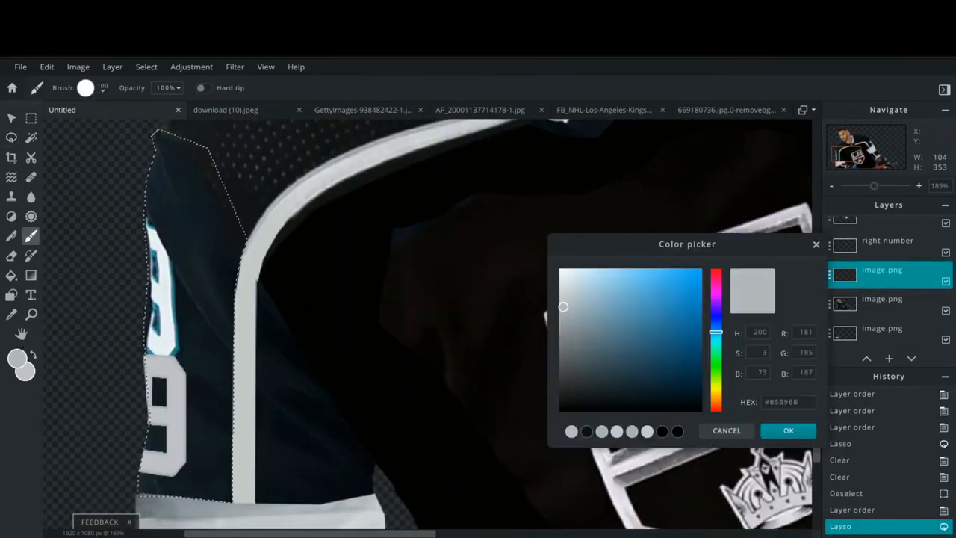
- Brush near-black over the old blue-edged numeral inside the sleeve selection, then deselect
{"action": "left_click", "coordinate": [790, 429]}
{"action": "left_click_drag", "start_coordinate": [161, 231], "coordinate": [161, 351]}
{"action": "left_click", "coordinate": [147, 67]}
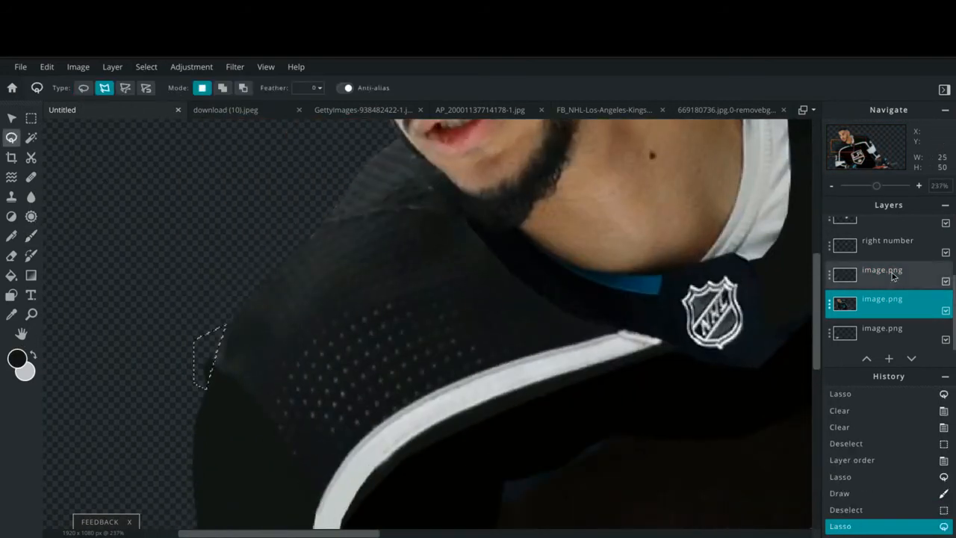
{"action": "scroll", "coordinate": [892, 263], "scroll_direction": "up", "scroll_amount": 3}
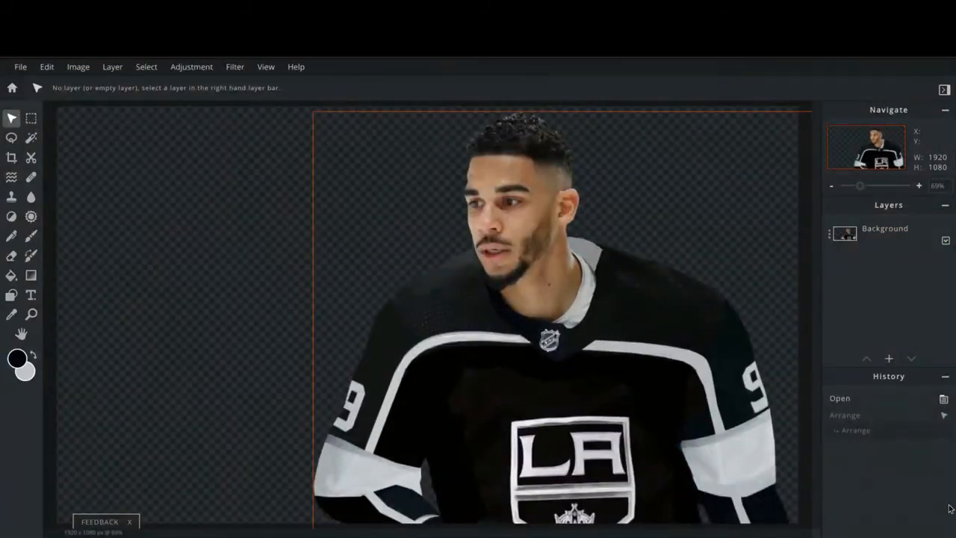
{"action": "left_click", "coordinate": [111, 66]}
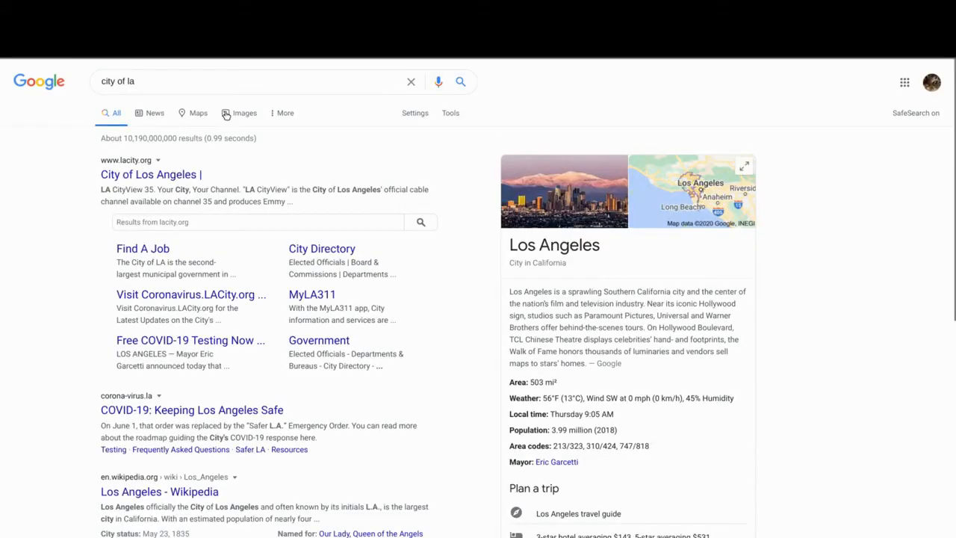
- Browse the image results for "city of la" in the web browser for a possible background
{"action": "left_click", "coordinate": [231, 111]}
{"action": "scroll", "coordinate": [109, 242], "scroll_direction": "down", "scroll_amount": 4}
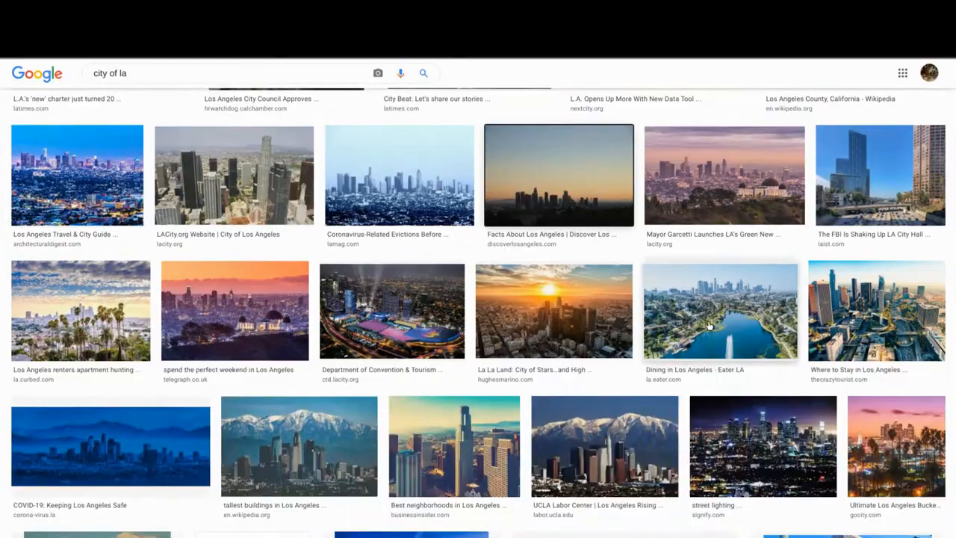
{"action": "scroll", "coordinate": [291, 358], "scroll_direction": "up", "scroll_amount": 4}
- Search the images for "staples center hockey" and save a wide photo of the rink
{"action": "triple_click", "coordinate": [181, 77]}
{"action": "type", "text": "staples center hockey"}
{"action": "key", "text": "Return"}
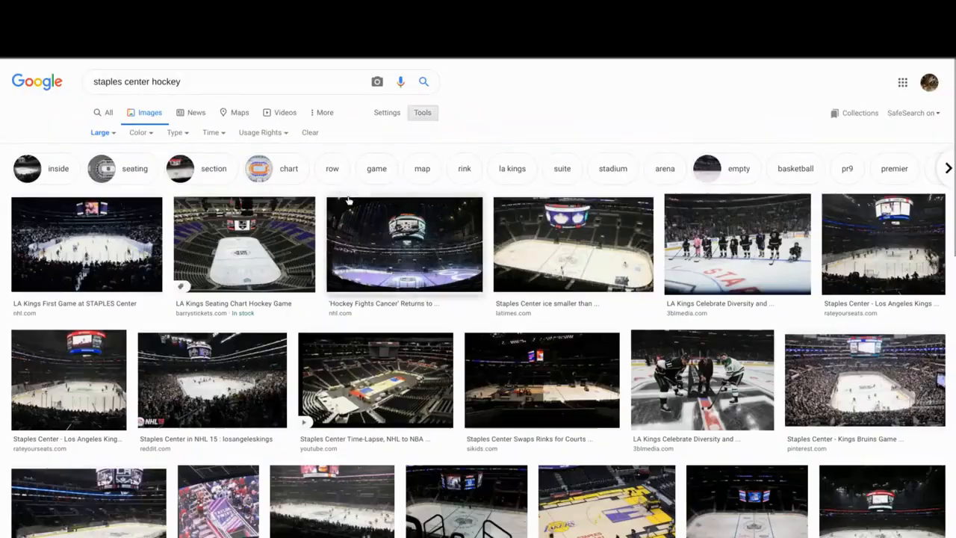
{"action": "scroll", "coordinate": [85, 277], "scroll_direction": "down", "scroll_amount": 1}
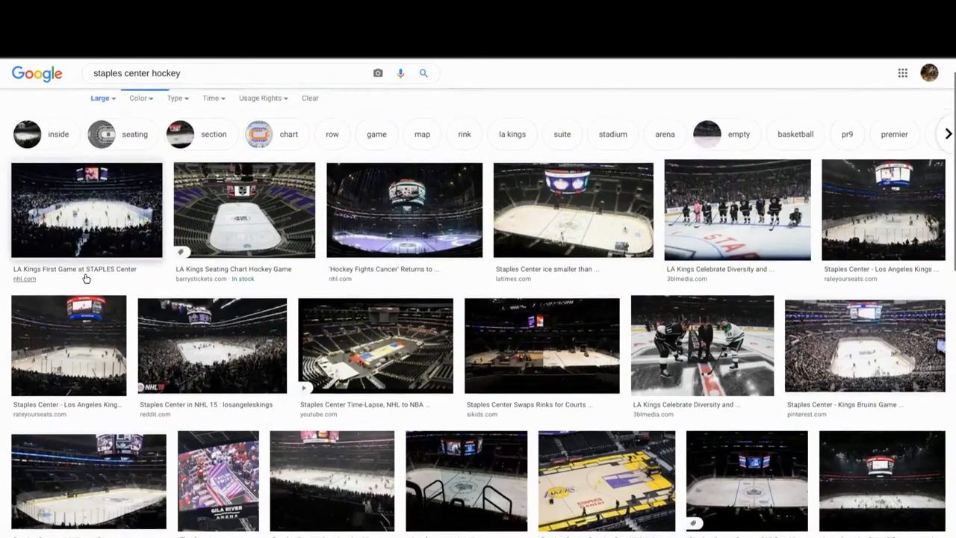
{"action": "left_click", "coordinate": [859, 345]}
{"action": "left_click", "coordinate": [911, 434]}
{"action": "left_click", "coordinate": [775, 485]}
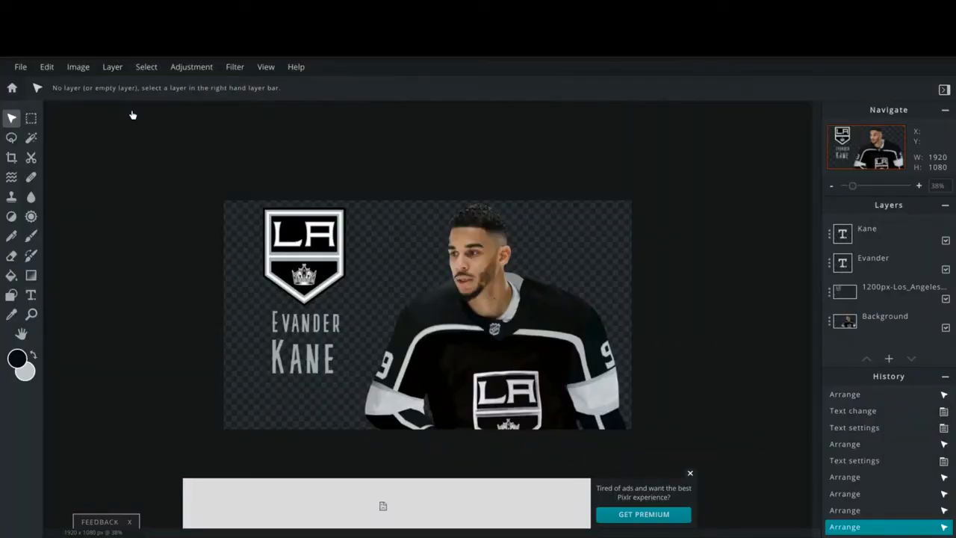
- Add the rink photo to the Pixlr composition, enlarge it to 2451 x 1838 to cover the canvas, and put it beneath all layers
{"action": "key", "text": "ctrl+v"}
{"action": "left_click_drag", "start_coordinate": [460, 290], "coordinate": [440, 264]}
{"action": "left_click_drag", "start_coordinate": [534, 402], "coordinate": [576, 434]}
{"action": "left_click_drag", "start_coordinate": [485, 348], "coordinate": [474, 320]}
{"action": "left_click_drag", "start_coordinate": [897, 234], "coordinate": [897, 329]}
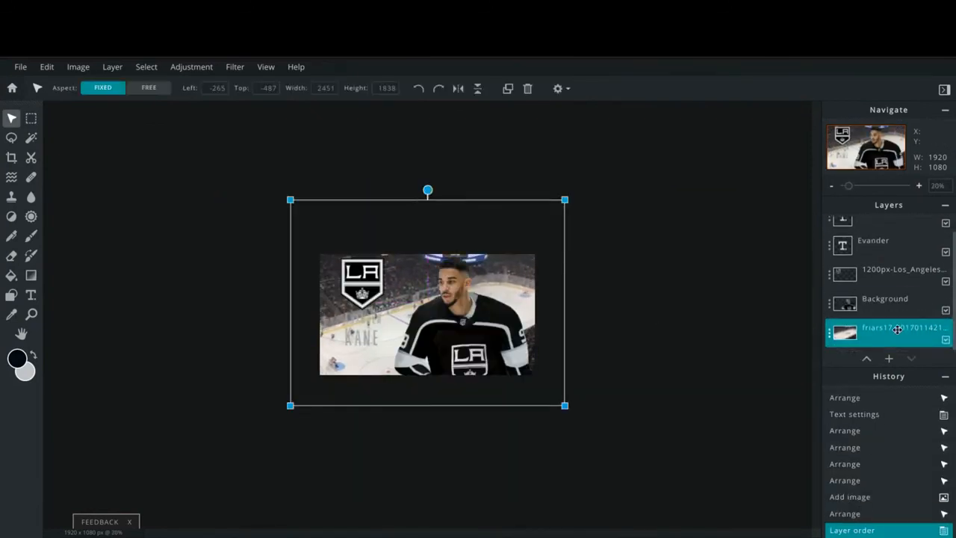
- Change the colour of both name text layers to black
{"action": "left_click", "coordinate": [888, 243]}
{"action": "left_click", "coordinate": [31, 295]}
{"action": "left_click", "coordinate": [272, 88]}
{"action": "left_click", "coordinate": [344, 366]}
{"action": "left_click", "coordinate": [362, 339]}
{"action": "left_click", "coordinate": [265, 89]}
{"action": "left_click", "coordinate": [344, 365]}
{"action": "left_click", "coordinate": [658, 363]}
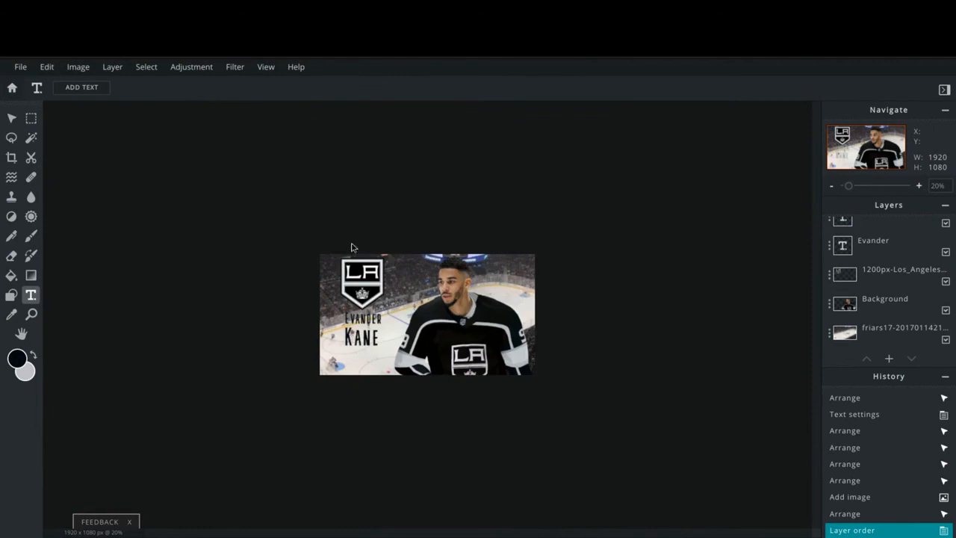
- Darken the rink background layer by setting its brightness to -51
{"action": "left_click", "coordinate": [889, 333]}
{"action": "left_click", "coordinate": [191, 66]}
{"action": "left_click", "coordinate": [213, 101]}
{"action": "left_click_drag", "start_coordinate": [682, 283], "coordinate": [628, 293]}
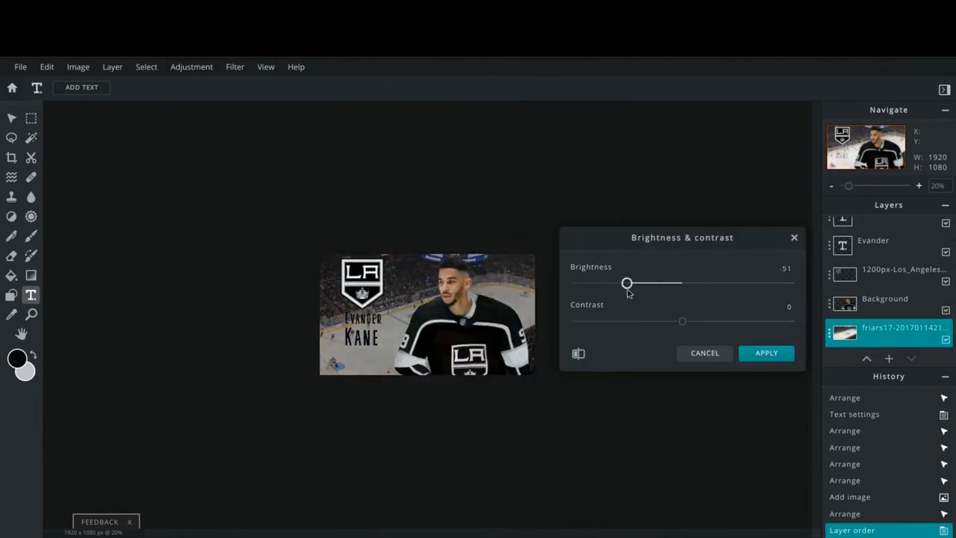
{"action": "left_click", "coordinate": [780, 353]}
- Move the two name text lines and the Kings logo slightly lower on the canvas
{"action": "scroll", "coordinate": [427, 329], "scroll_direction": "up", "scroll_amount": 3}
{"action": "left_click_drag", "start_coordinate": [302, 360], "coordinate": [304, 386]}
{"action": "left_click_drag", "start_coordinate": [302, 324], "coordinate": [302, 354]}
{"action": "left_click", "coordinate": [11, 118]}
{"action": "mouse_move", "coordinate": [301, 260]}
{"action": "left_mouse_down"}
{"action": "mouse_move", "coordinate": [301, 284]}
{"action": "mouse_move", "coordinate": [299, 274]}
{"action": "left_mouse_up"}
- Apply a black drop shadow with a 50 px blur to the player layer and deselect it
{"action": "left_click", "coordinate": [501, 321]}
{"action": "left_click", "coordinate": [234, 67]}
{"action": "left_click", "coordinate": [246, 237]}
{"action": "left_click_drag", "start_coordinate": [750, 304], "coordinate": [792, 306]}
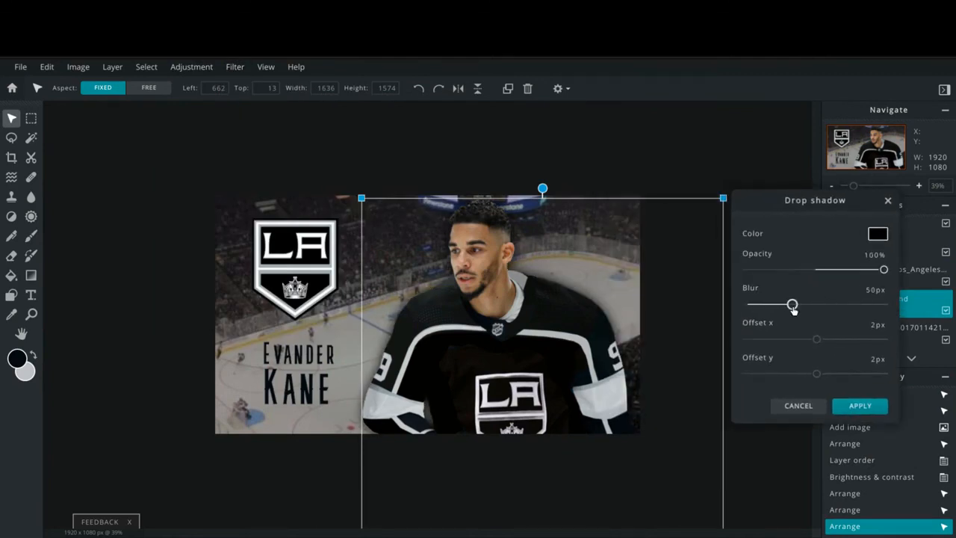
{"action": "left_click", "coordinate": [860, 406]}
{"action": "left_click", "coordinate": [729, 372]}
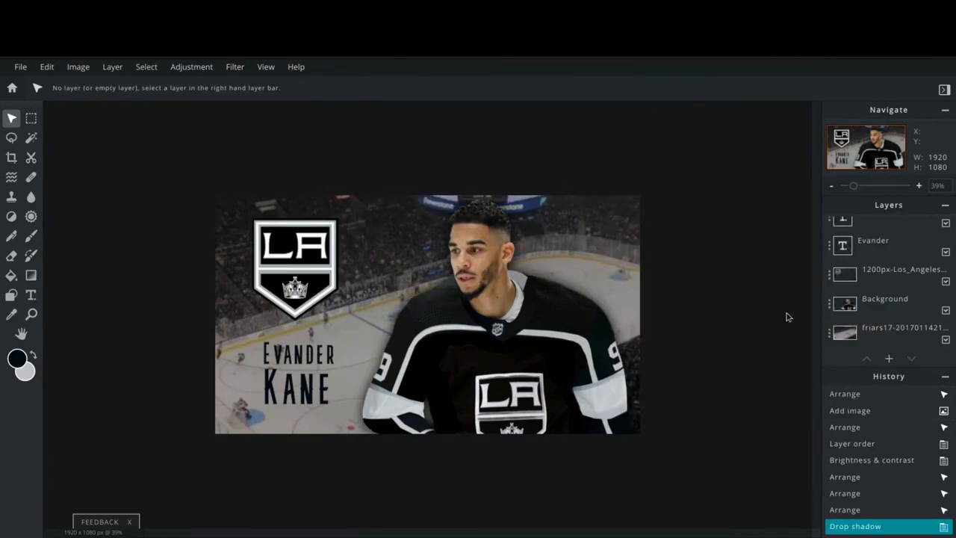
{"action": "scroll", "coordinate": [780, 344], "scroll_direction": "down", "scroll_amount": 1}
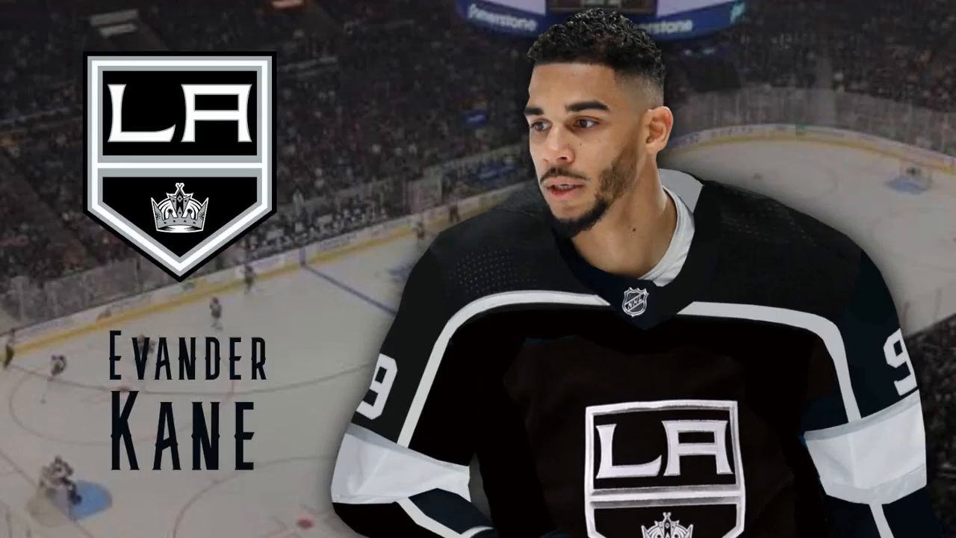